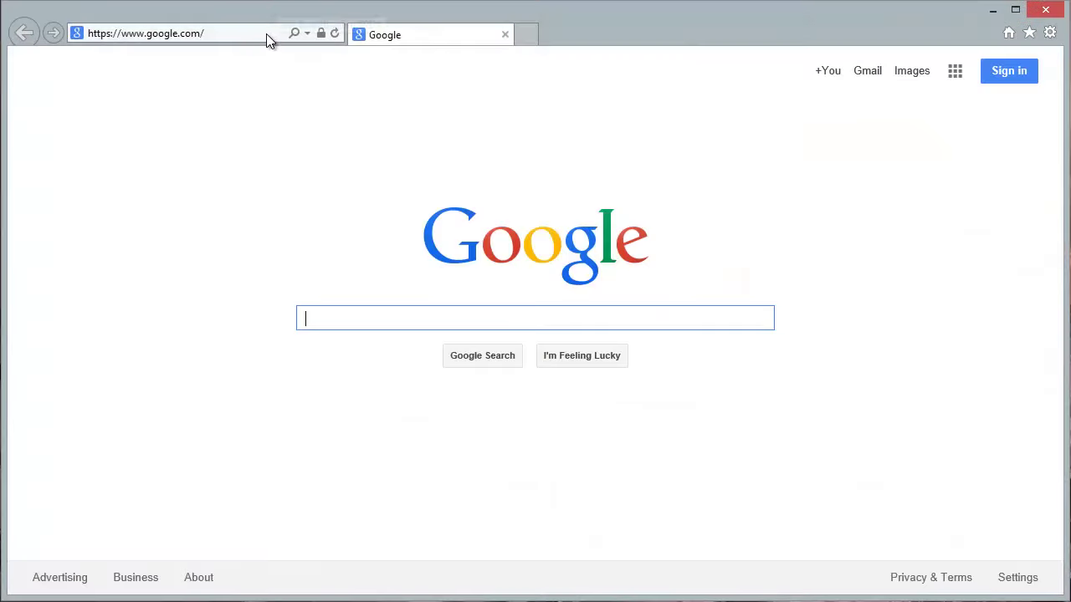
Open the SAM login page at sam.cengage.com
{"action": "left_click", "coordinate": [267, 34]}
{"action": "type", "text": "sam.cengage.com/"}
{"action": "key", "text": "Return"}
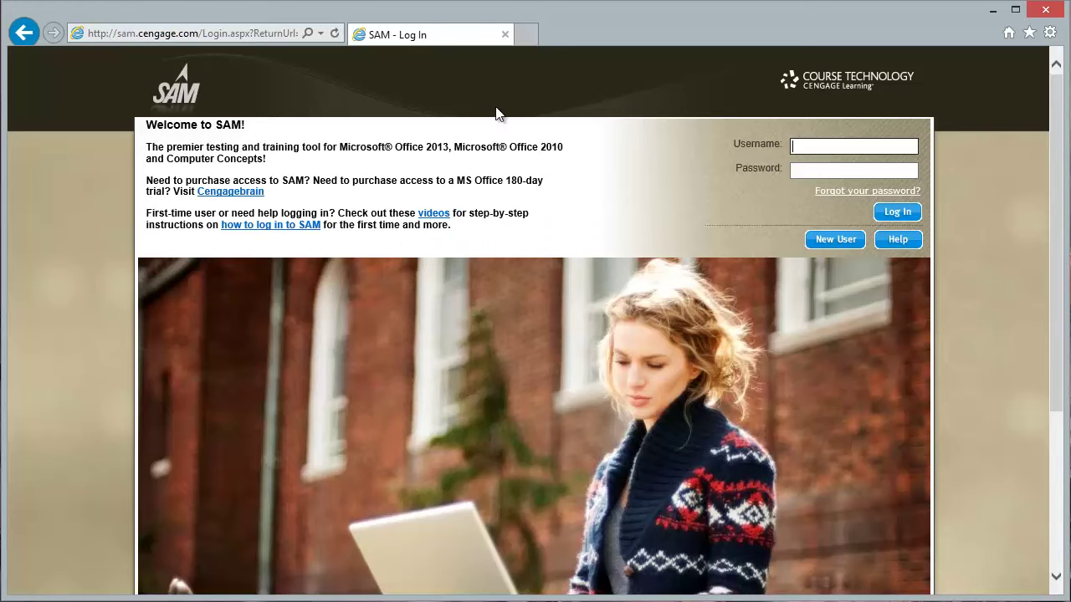
Log in to SAM with the account username and password
{"action": "left_click", "coordinate": [842, 144]}
{"action": "left_click", "coordinate": [832, 173]}
{"action": "left_click", "coordinate": [886, 213]}
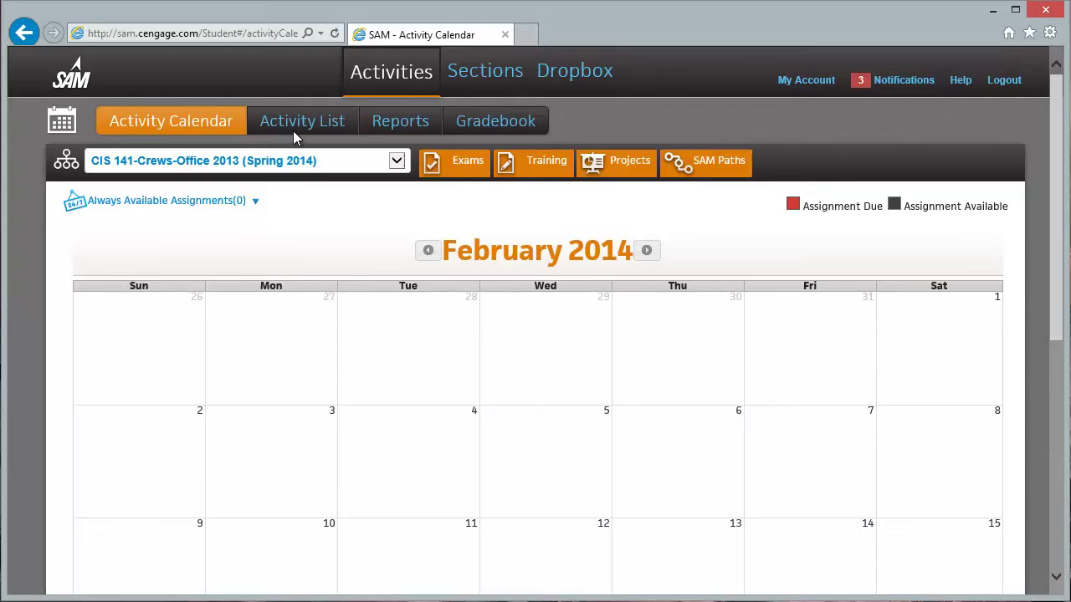
Open the Word 3 project from the activity list to reach its instructions and start files
{"action": "left_click", "coordinate": [299, 133]}
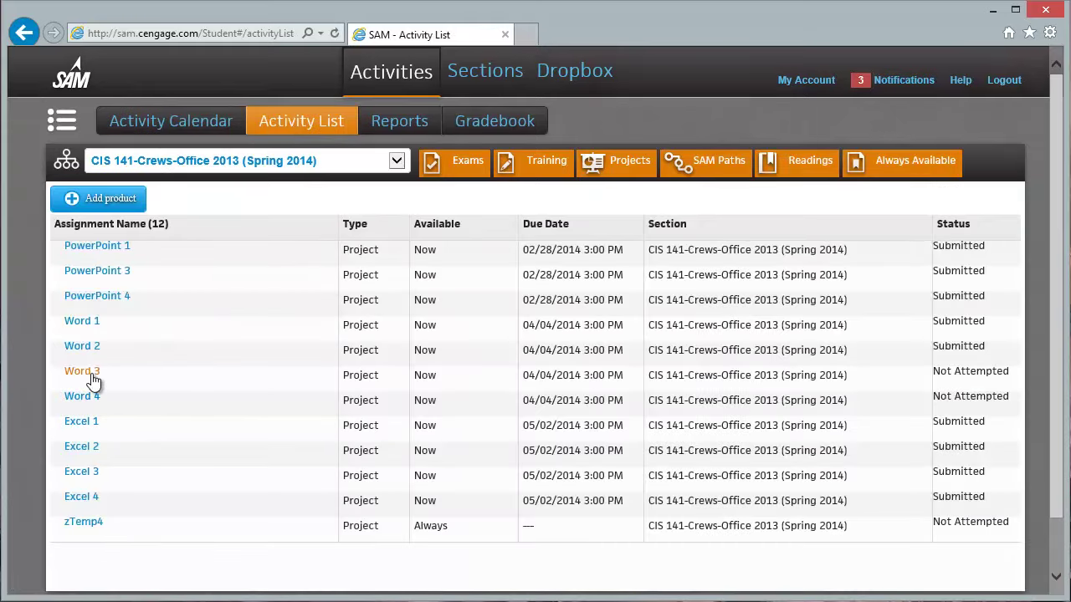
{"action": "left_click", "coordinate": [81, 372]}
{"action": "left_click", "coordinate": [679, 306]}
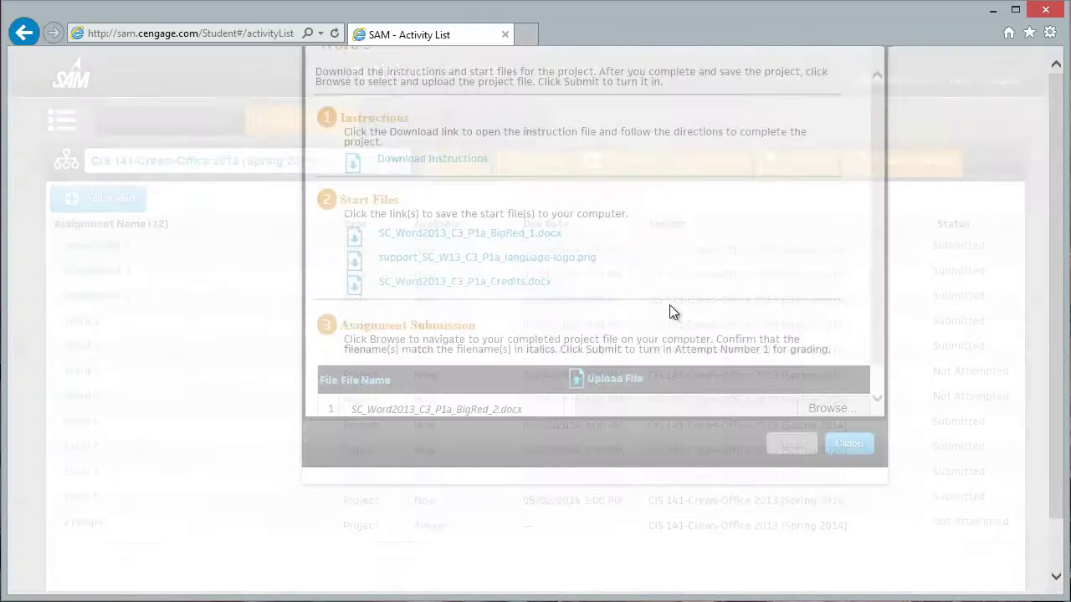
Download the Word 3 project instructions, open them in Word and enable editing
{"action": "left_click", "coordinate": [448, 239]}
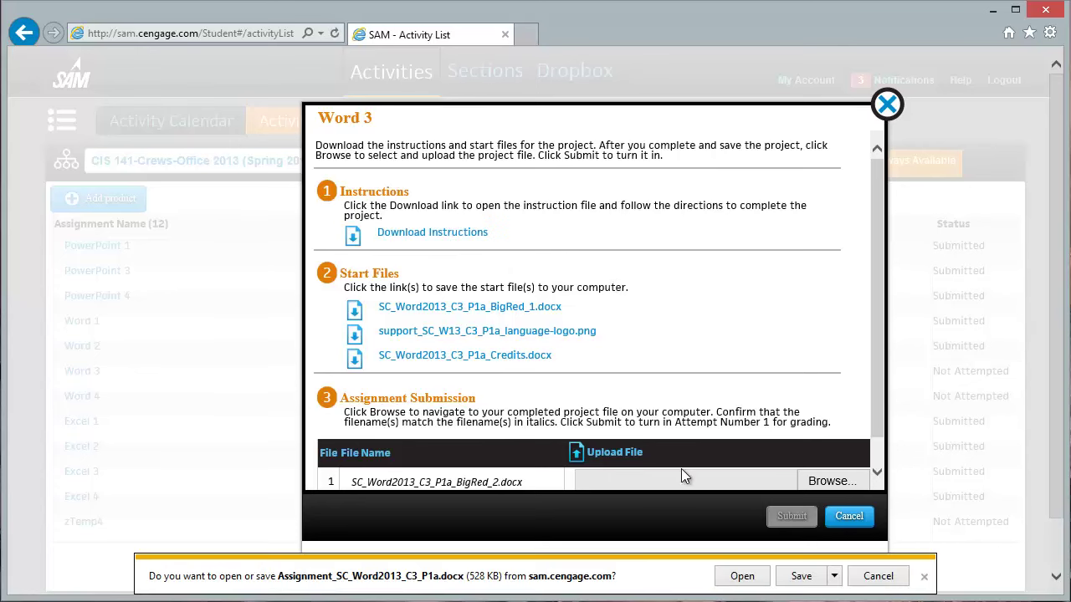
{"action": "left_click", "coordinate": [741, 575]}
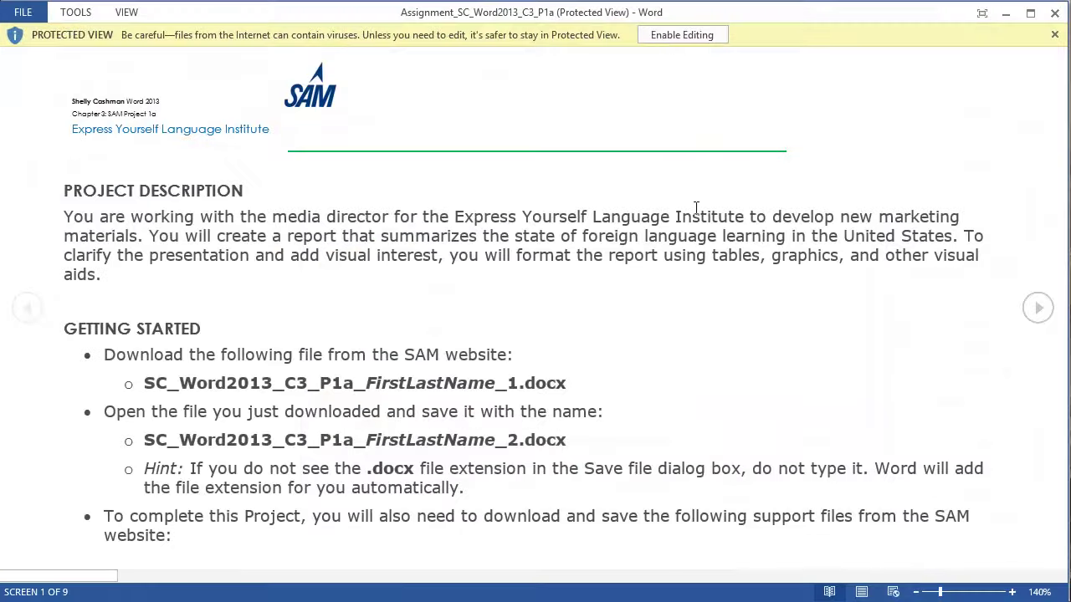
{"action": "left_click", "coordinate": [682, 35]}
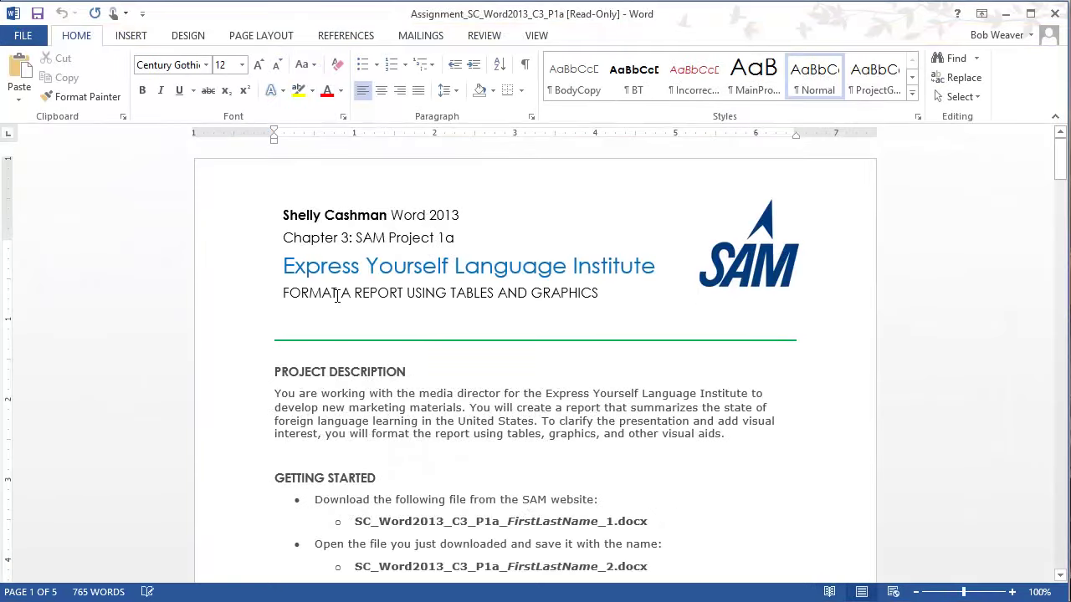
{"action": "scroll", "coordinate": [444, 389], "scroll_direction": "down", "scroll_amount": 2}
{"action": "scroll", "coordinate": [376, 335], "scroll_direction": "up", "scroll_amount": 2}
Return to the SAM project page, open the start file SC_Word2013_C3_P1a_BigRed_1.docx in Word, enable editing and maximize its window
{"action": "key", "text": "alt+Tab"}
{"action": "left_click", "coordinate": [502, 311]}
{"action": "left_click", "coordinate": [741, 576]}
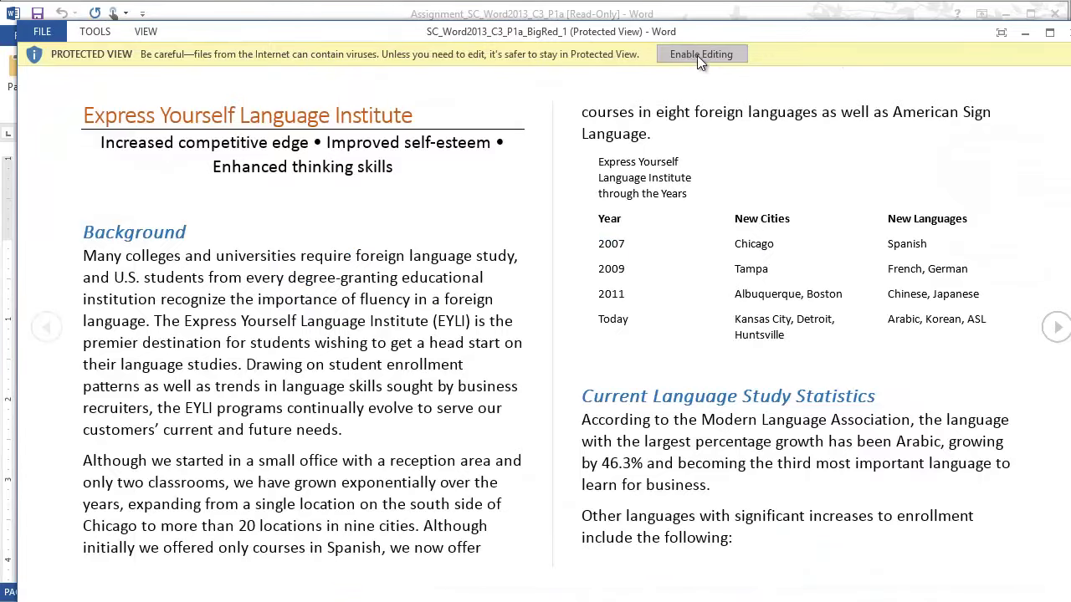
{"action": "left_click", "coordinate": [696, 53]}
{"action": "double_click", "coordinate": [687, 33]}
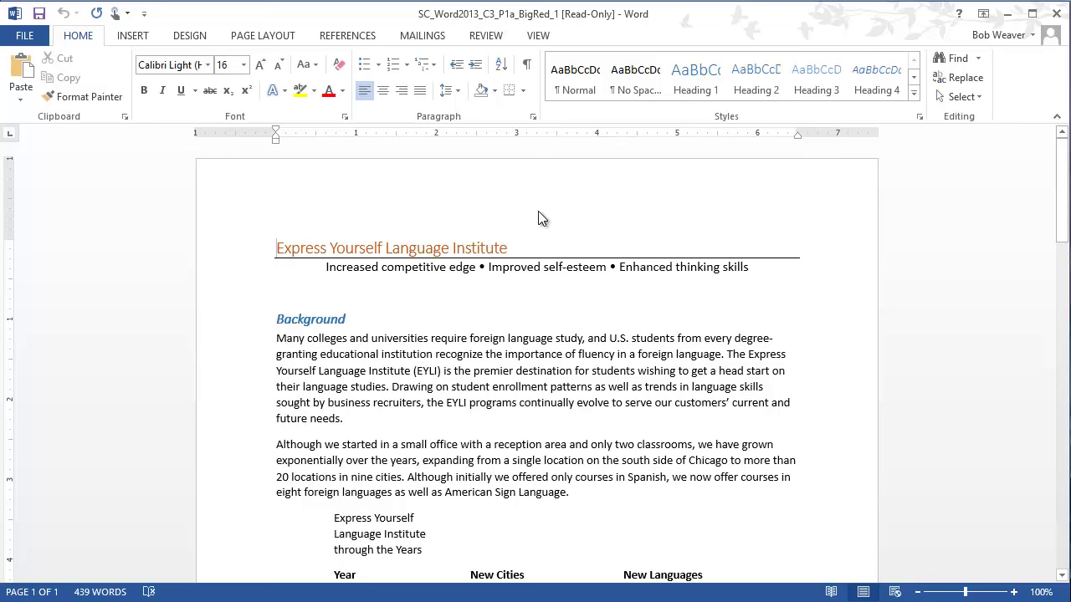
Return to the SAM project page and save the support file support_SC_W13_C3_P1a_language-logo.png to the Desktop
{"action": "key", "text": "alt+Tab"}
{"action": "key", "text": "alt+Tab"}
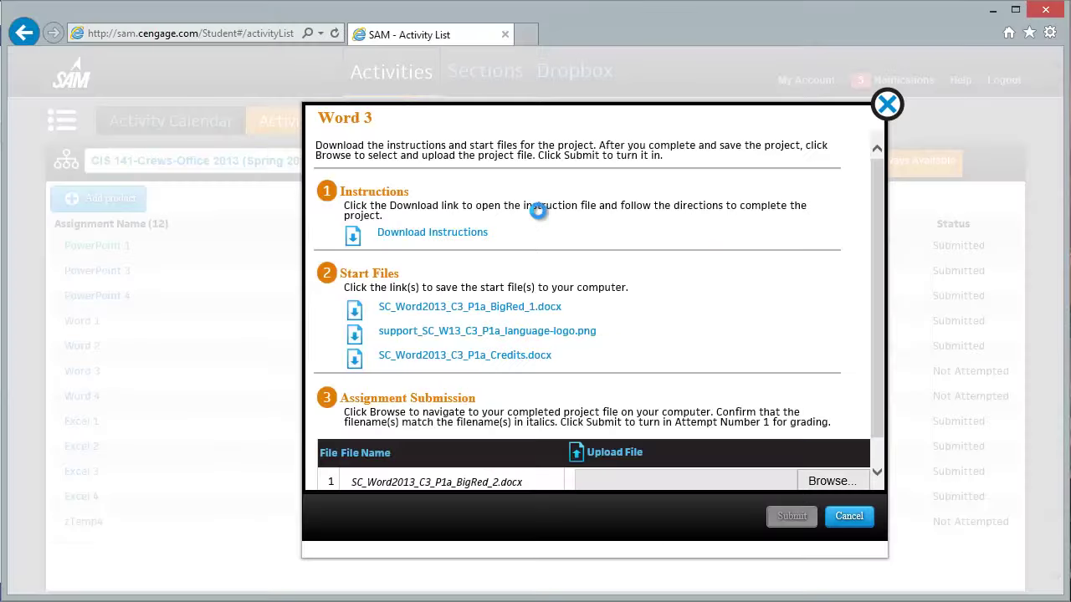
{"action": "left_click", "coordinate": [534, 337]}
{"action": "left_click", "coordinate": [834, 576]}
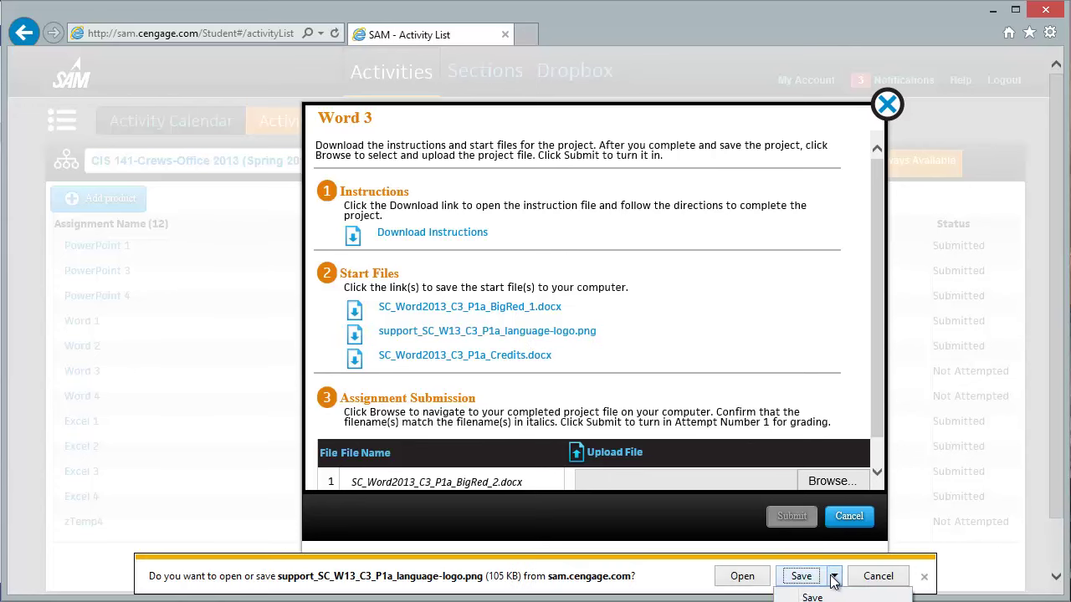
{"action": "left_click", "coordinate": [815, 599]}
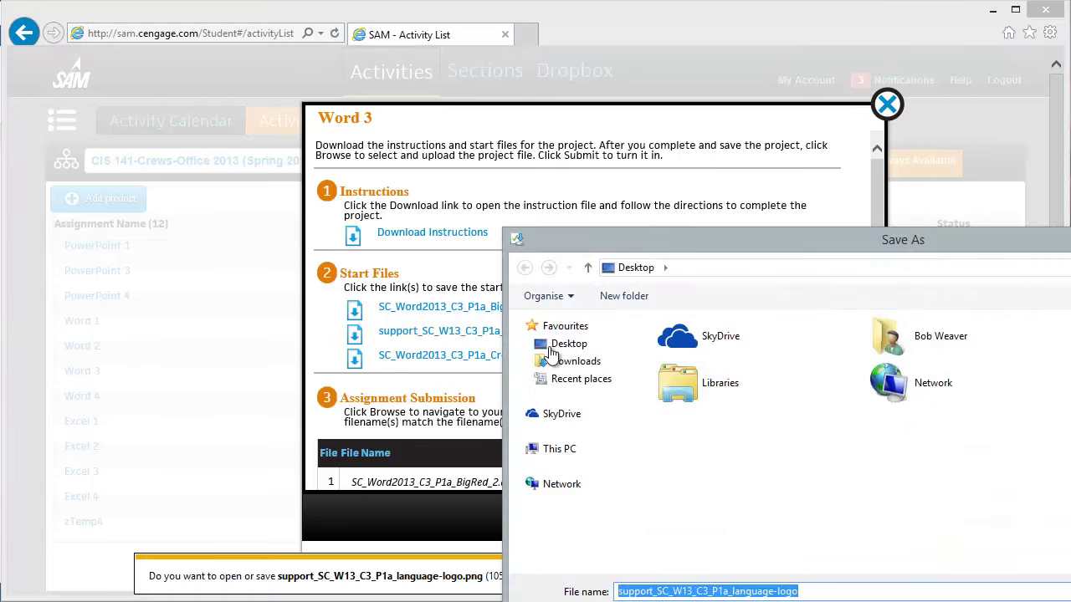
{"action": "left_click", "coordinate": [570, 343]}
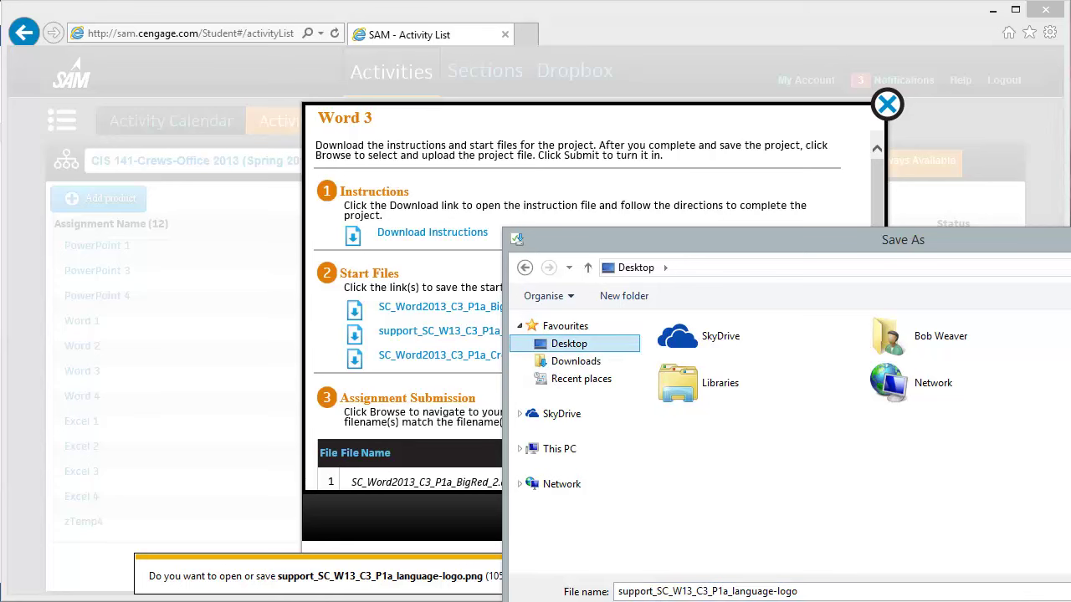
{"action": "key", "text": "Return"}
{"action": "left_click", "coordinate": [928, 577]}
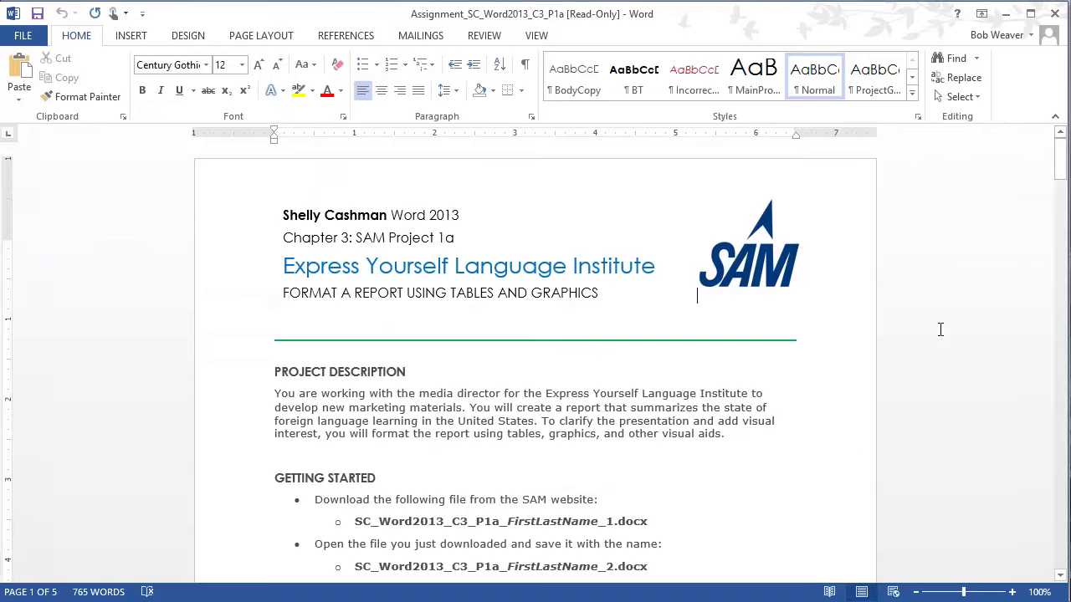
Check the footer of the BigRed_1 document in Word and save a copy to the Desktop as SC_Word2013_C3_P1a_BigRed_2
{"action": "key", "text": "alt+Tab"}
{"action": "key", "text": "alt+Tab"}
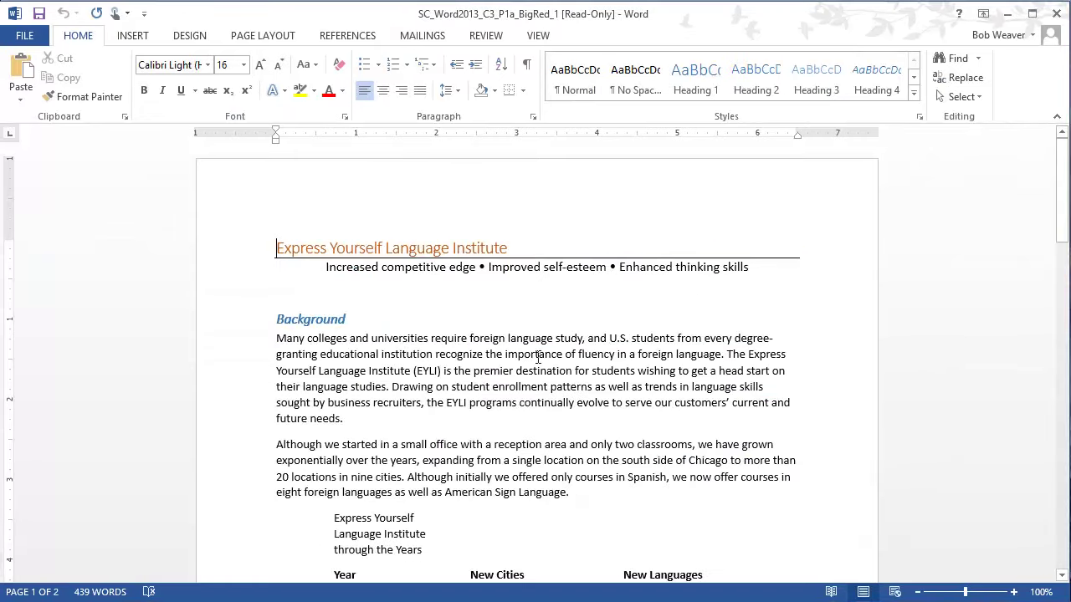
{"action": "scroll", "coordinate": [550, 383], "scroll_direction": "down", "scroll_amount": 15}
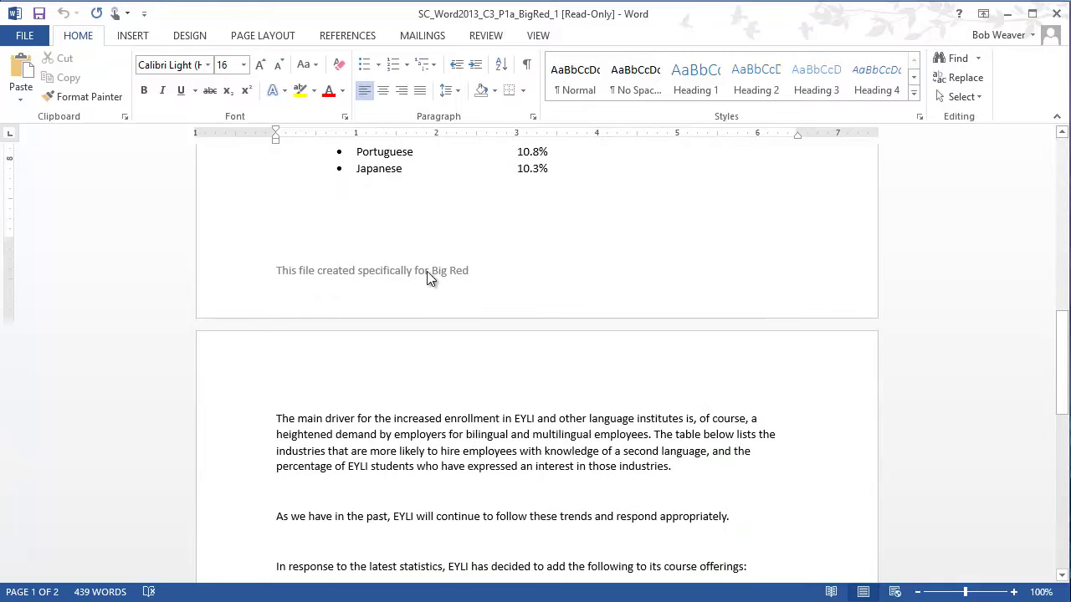
{"action": "scroll", "coordinate": [636, 306], "scroll_direction": "up", "scroll_amount": 15}
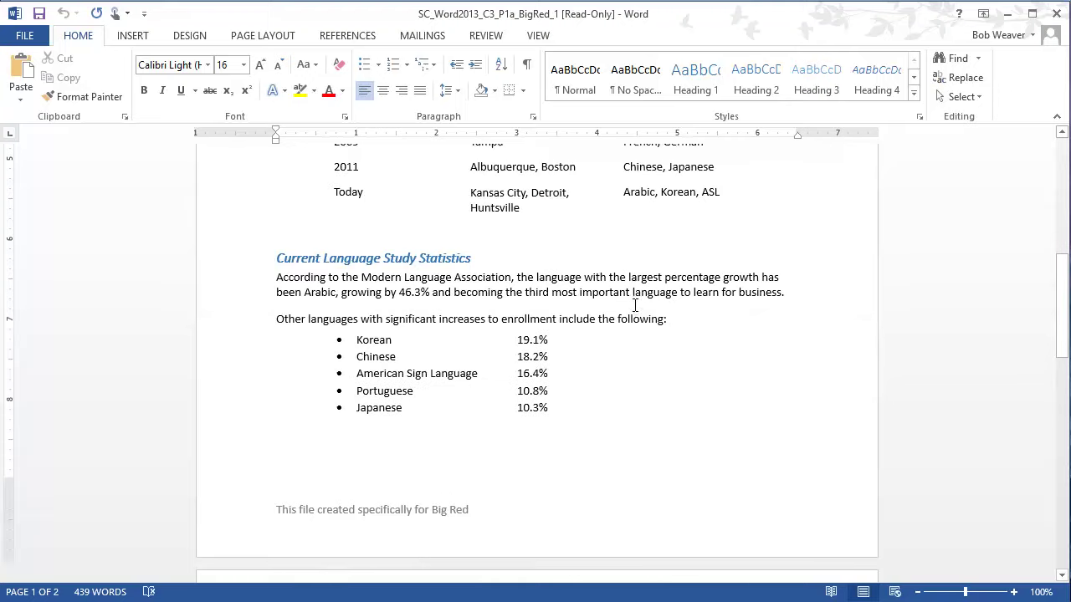
{"action": "left_click", "coordinate": [24, 35]}
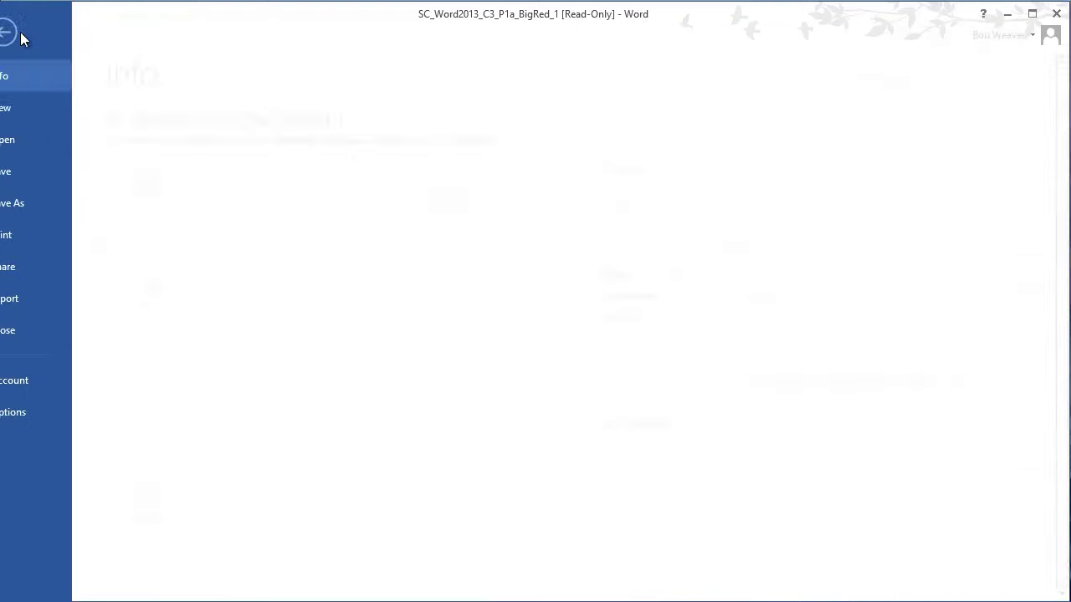
{"action": "left_click", "coordinate": [50, 202]}
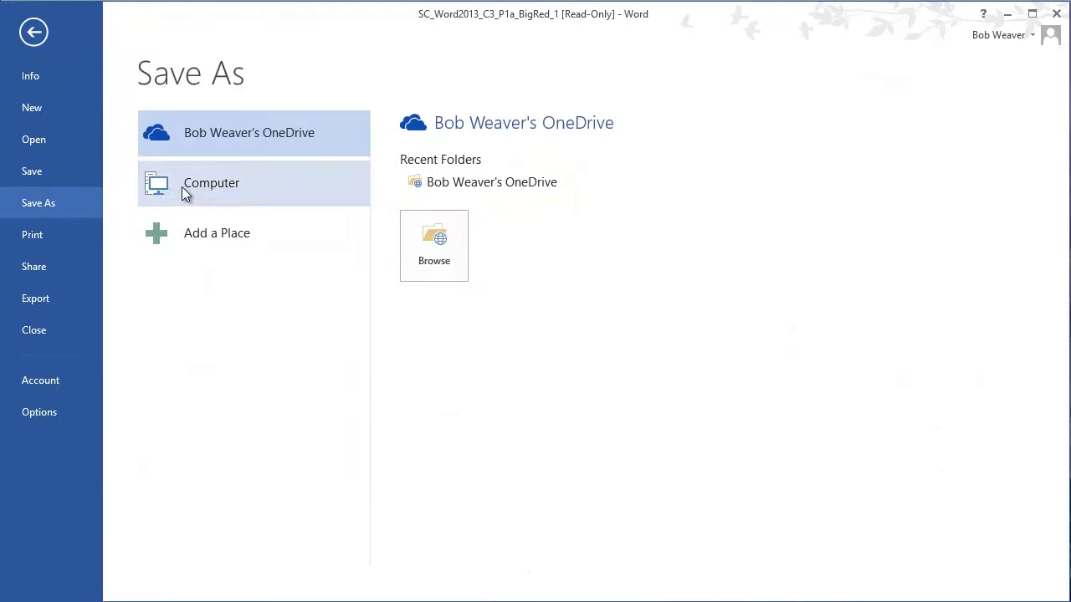
{"action": "left_click", "coordinate": [323, 184]}
{"action": "left_click", "coordinate": [452, 184]}
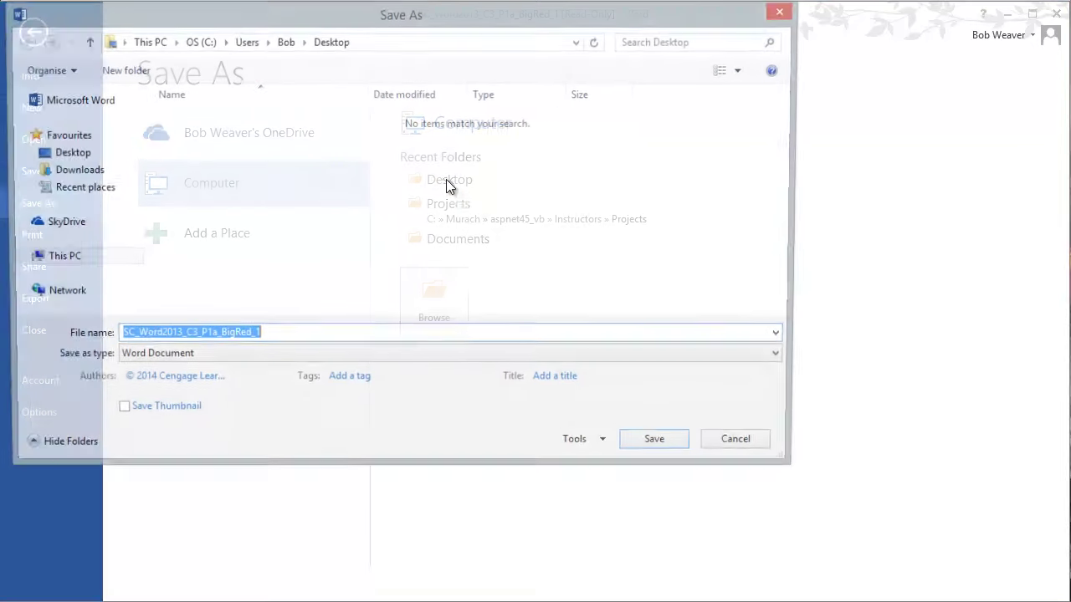
{"action": "left_click", "coordinate": [385, 337]}
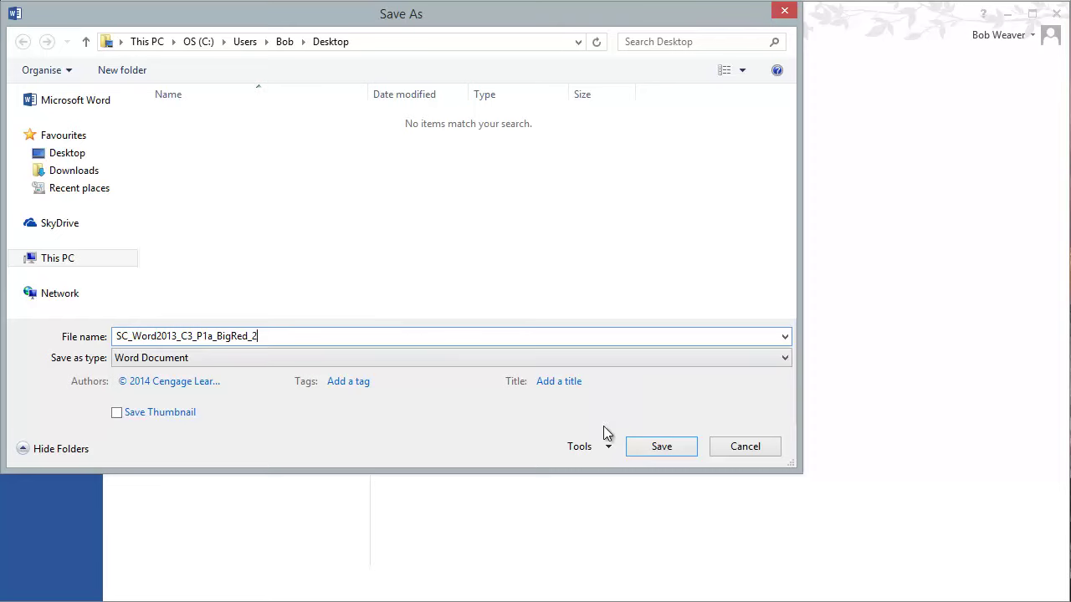
{"action": "left_click", "coordinate": [658, 452]}
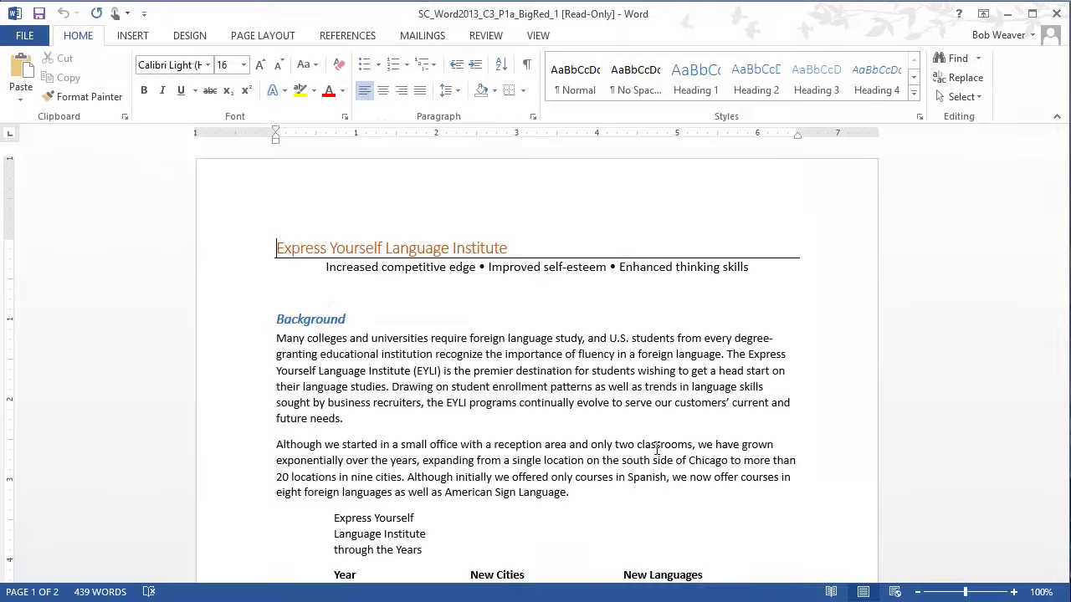
Consult the first project step in the instructions and set the BigRed_2 document's margins to Moderate
{"action": "key", "text": "alt+Tab"}
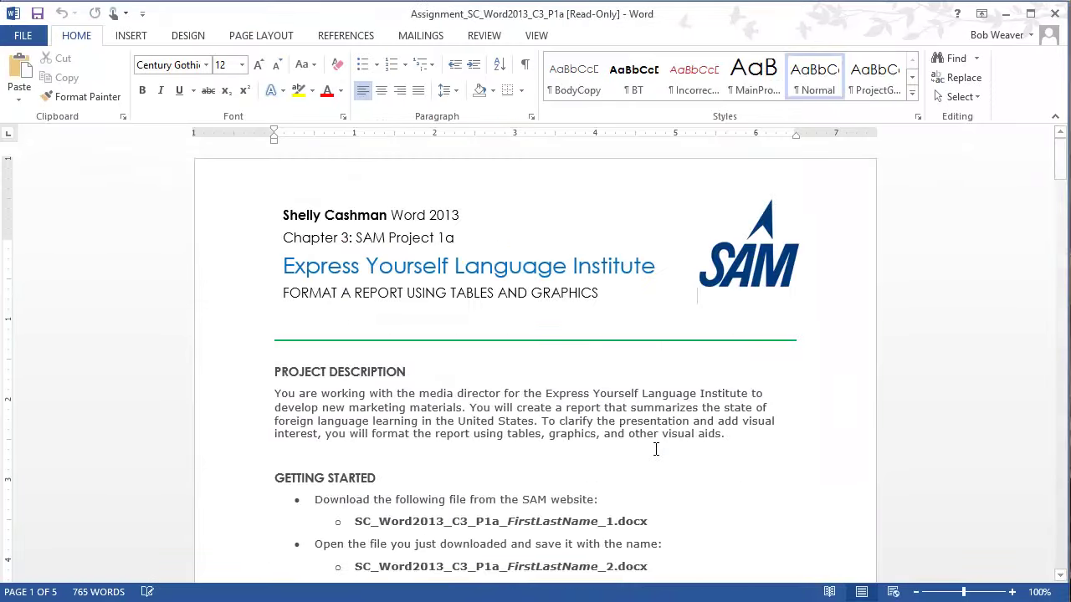
{"action": "scroll", "coordinate": [623, 428], "scroll_direction": "down", "scroll_amount": 4}
{"action": "scroll", "coordinate": [623, 428], "scroll_direction": "down", "scroll_amount": 3}
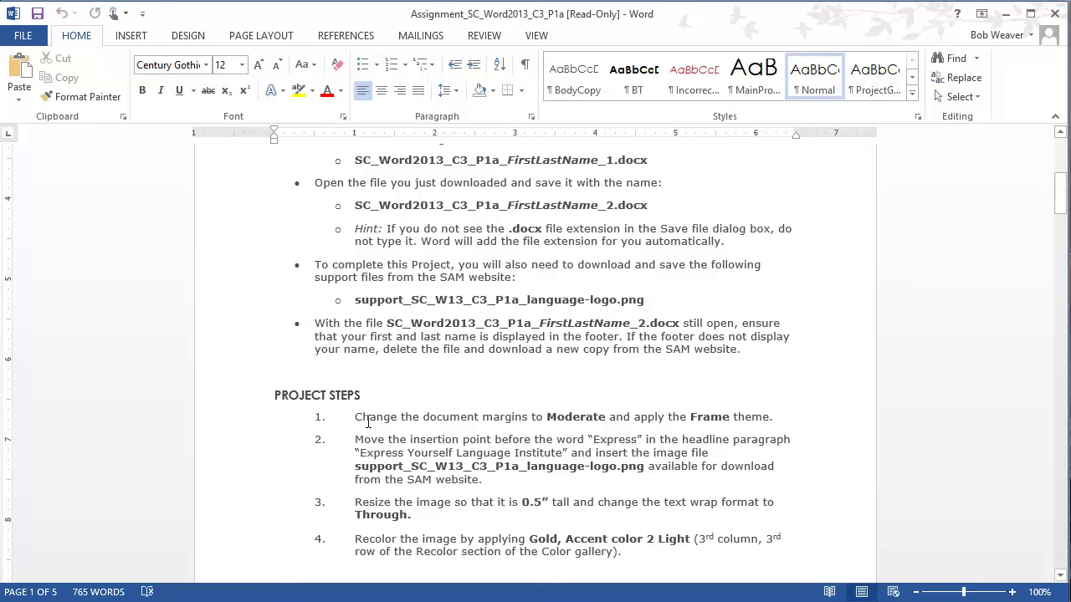
{"action": "key", "text": "alt+Tab"}
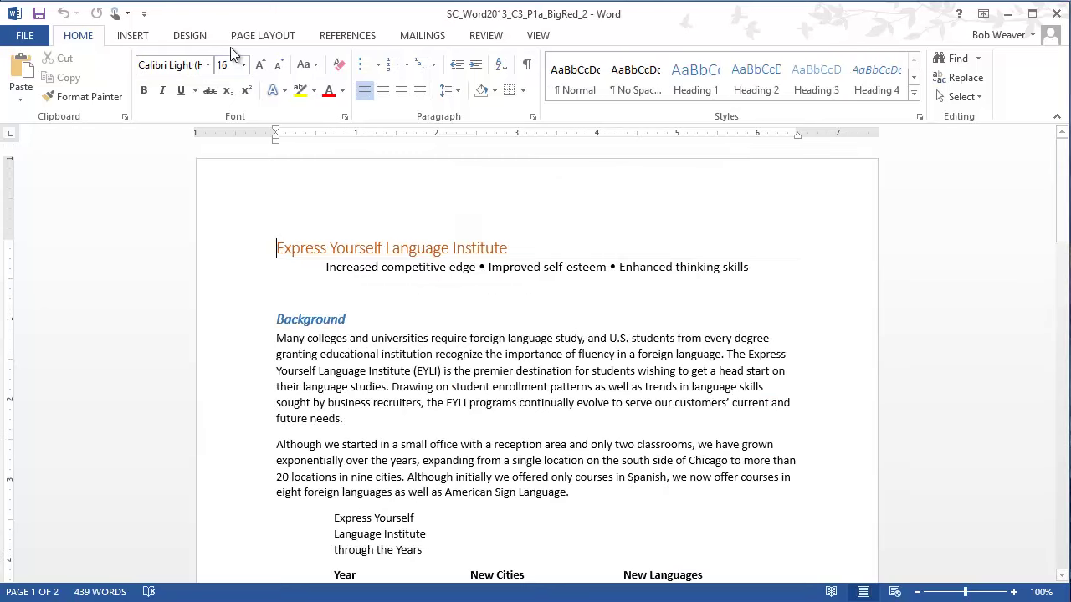
{"action": "left_click", "coordinate": [269, 38]}
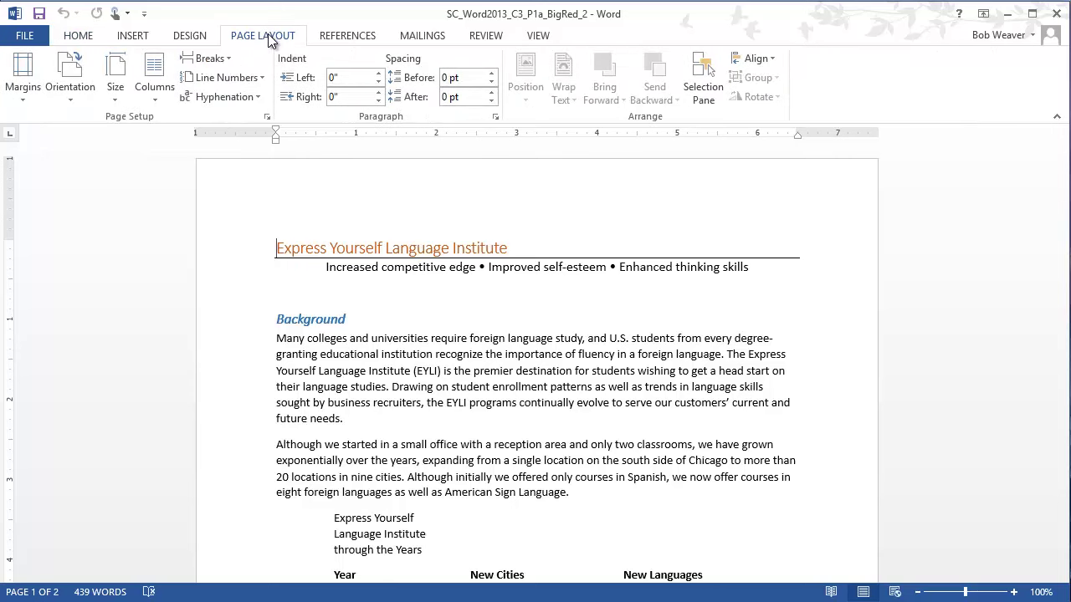
{"action": "left_click", "coordinate": [24, 77]}
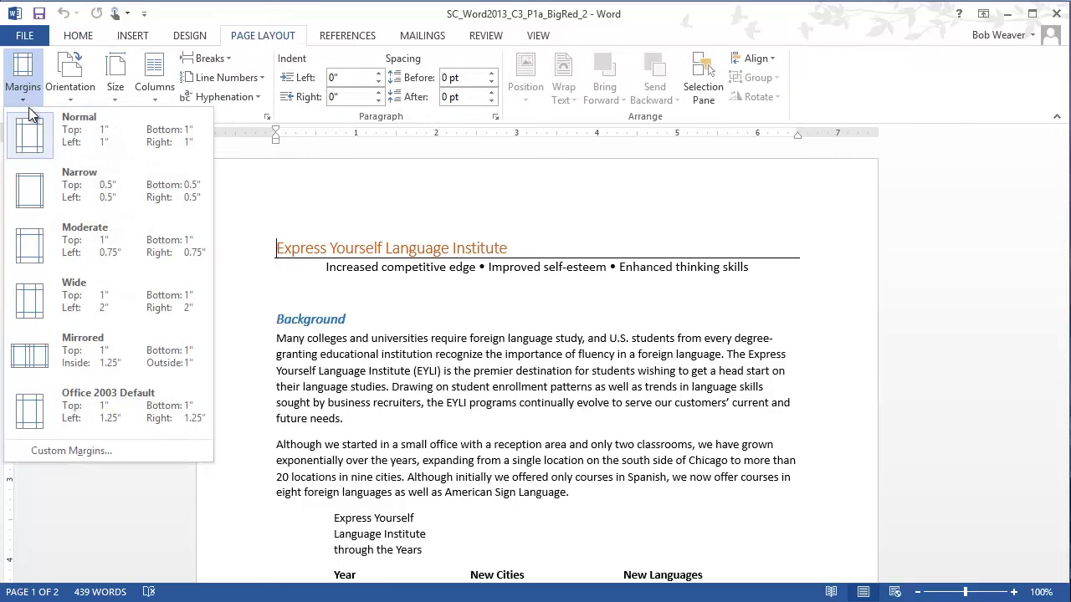
{"action": "left_click", "coordinate": [81, 251]}
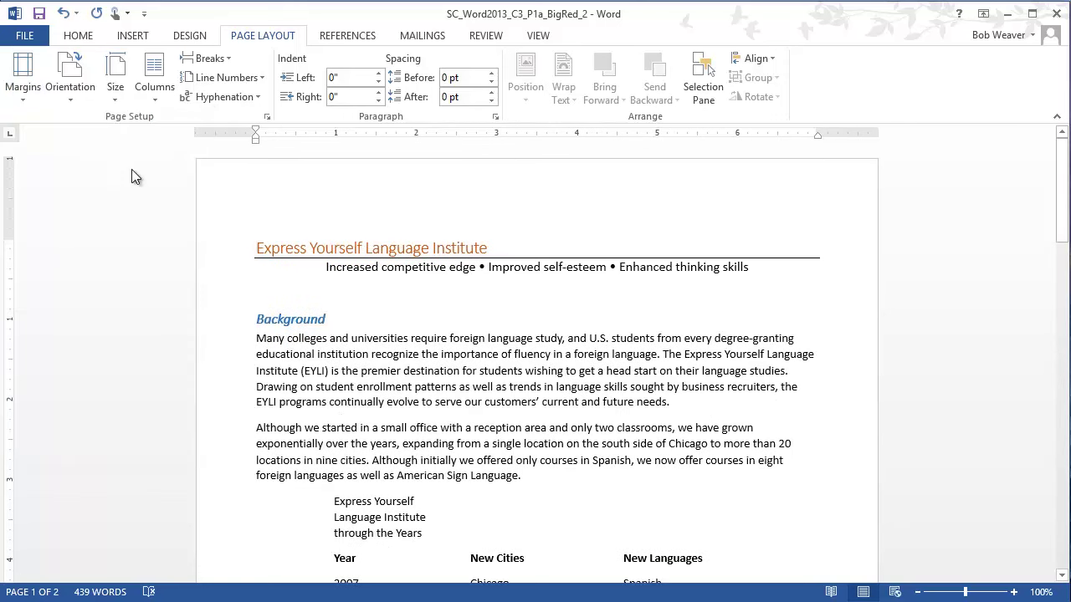
Apply the Frame theme to the document
{"action": "left_click", "coordinate": [180, 35]}
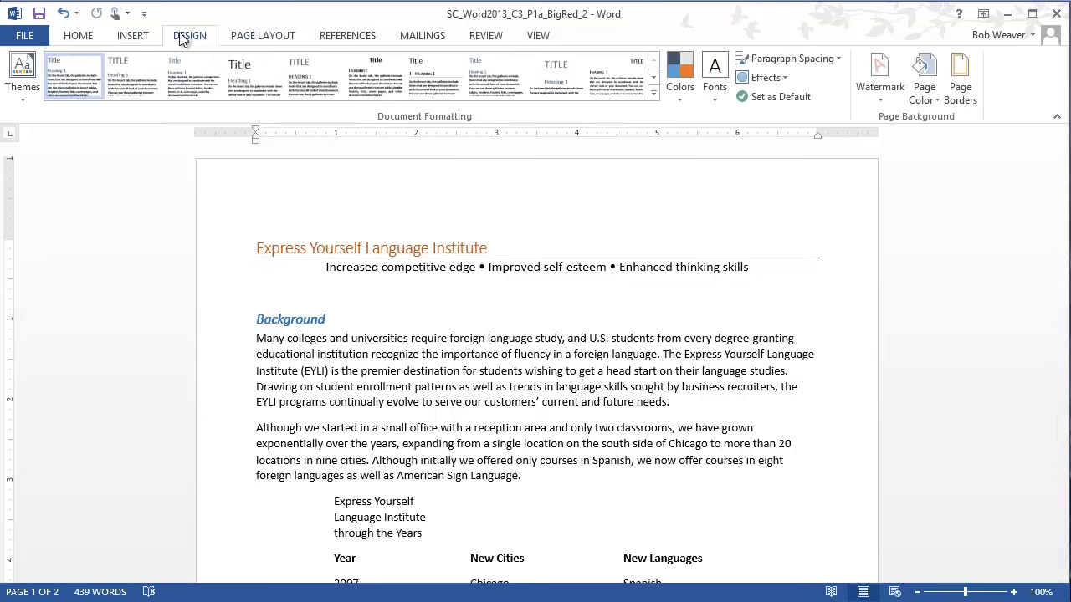
{"action": "left_click", "coordinate": [14, 99]}
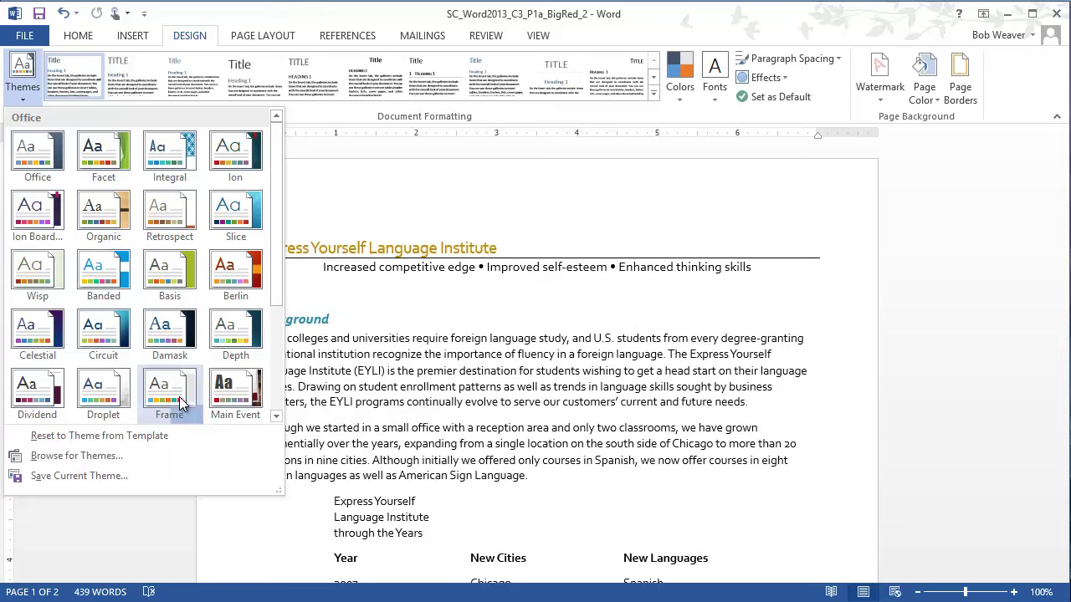
{"action": "left_click", "coordinate": [179, 403]}
Consult the second project step and insert support_SC_W13_C3_P1a_language-logo from the Desktop before "Express" in the BigRed_2 document's headline
{"action": "key", "text": "alt+Tab"}
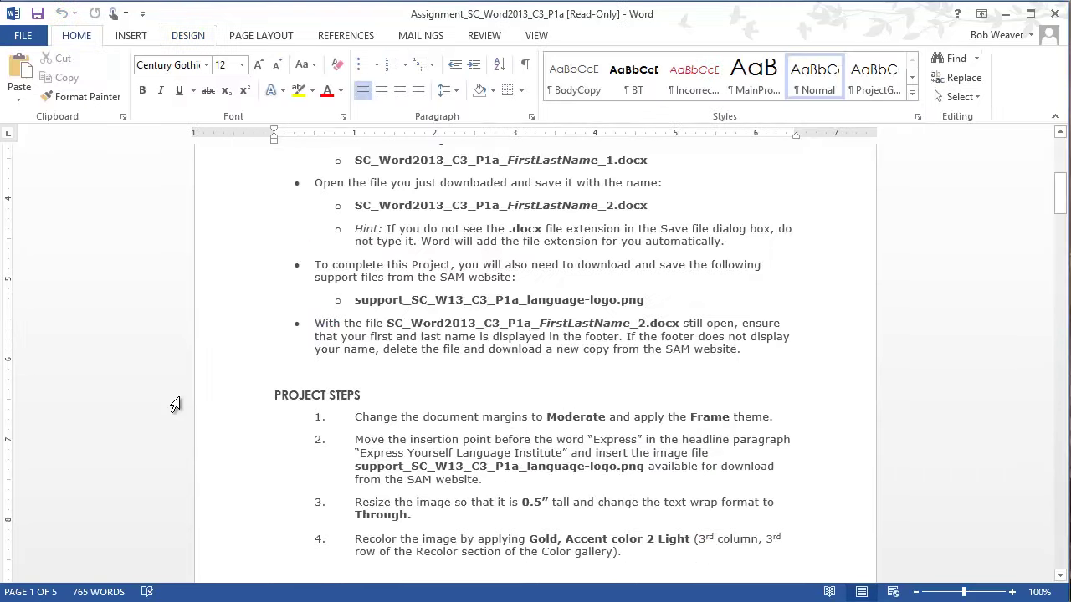
{"action": "left_click_drag", "start_coordinate": [354, 443], "coordinate": [485, 482]}
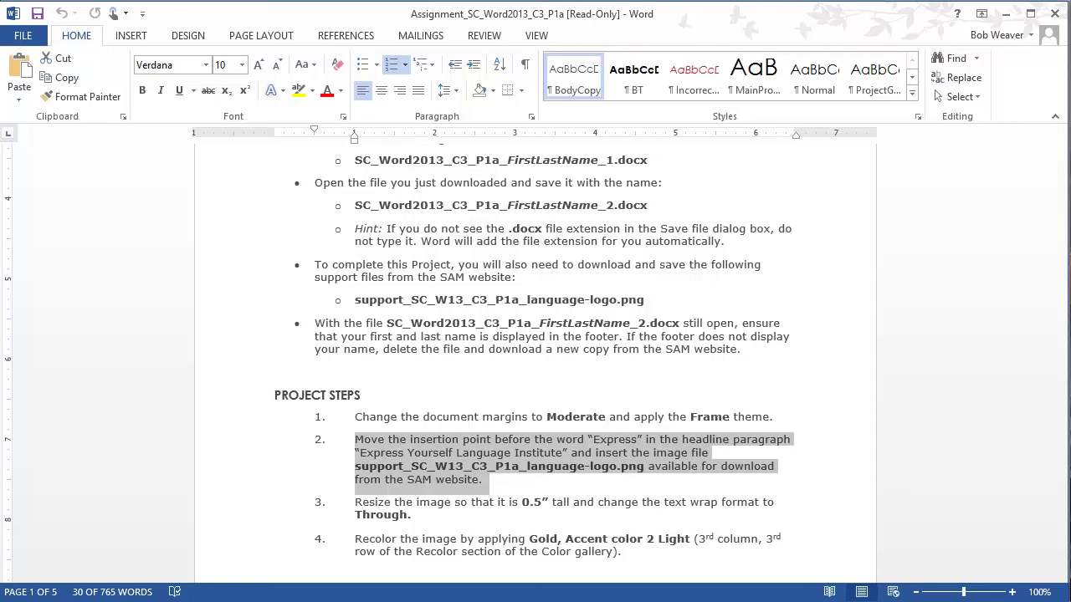
{"action": "key", "text": "alt+Tab"}
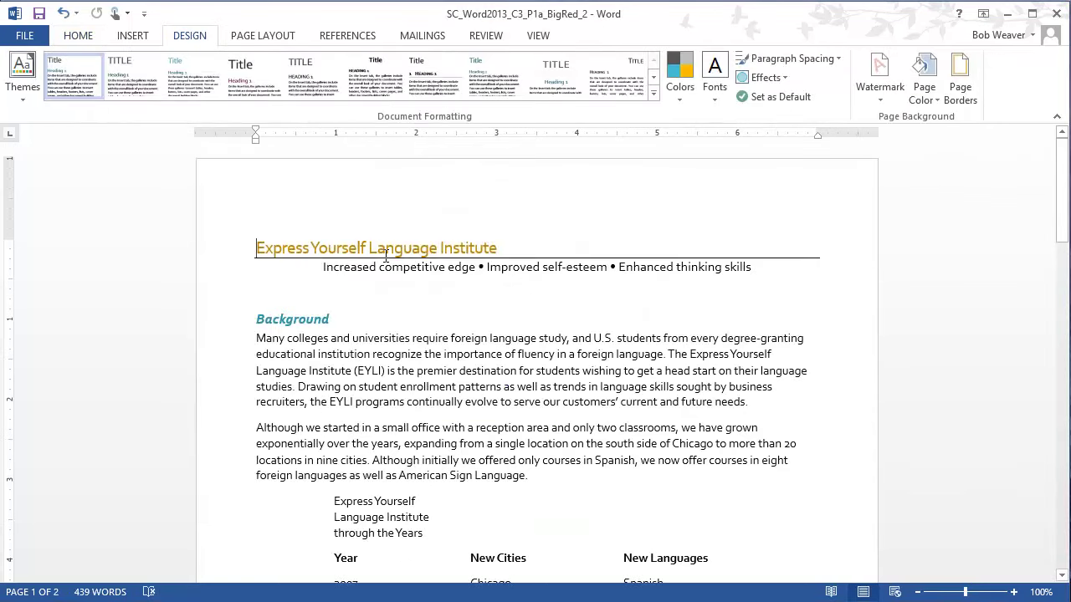
{"action": "left_click", "coordinate": [131, 40]}
{"action": "left_click", "coordinate": [154, 88]}
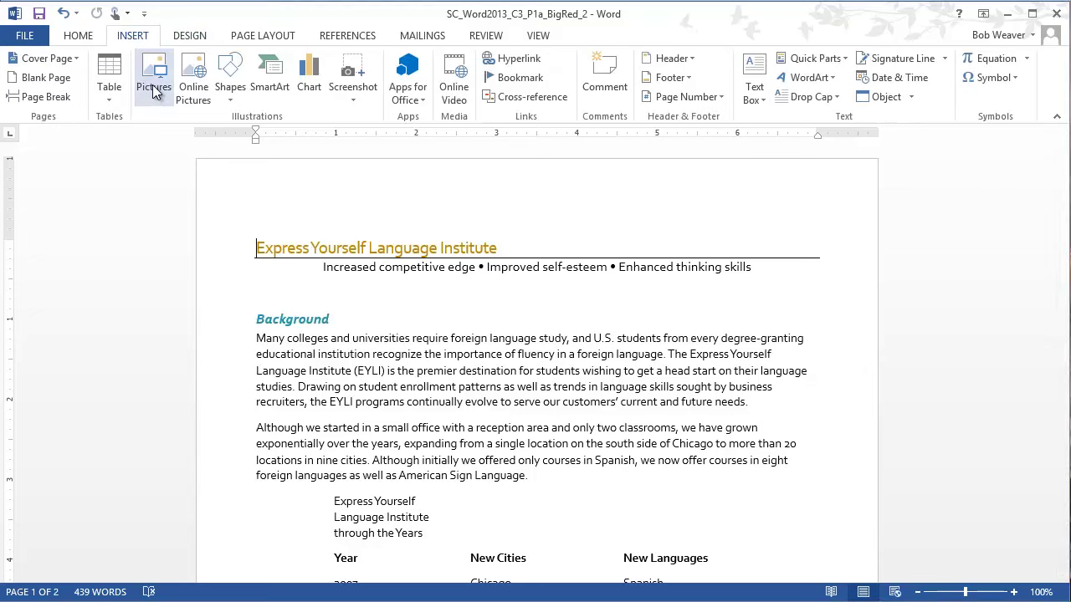
{"action": "left_click", "coordinate": [75, 158]}
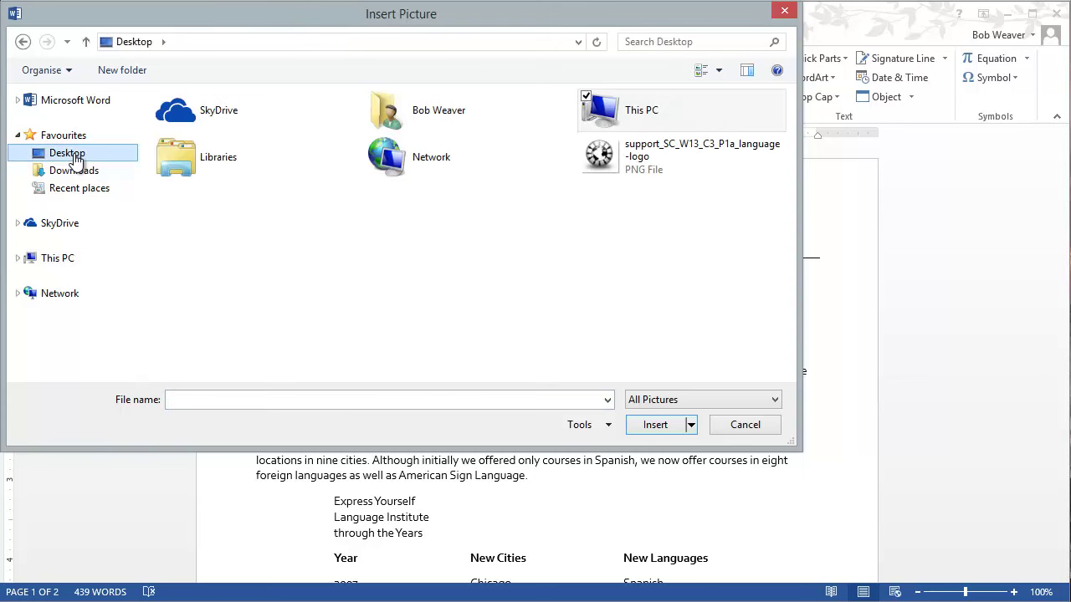
{"action": "double_click", "coordinate": [634, 170]}
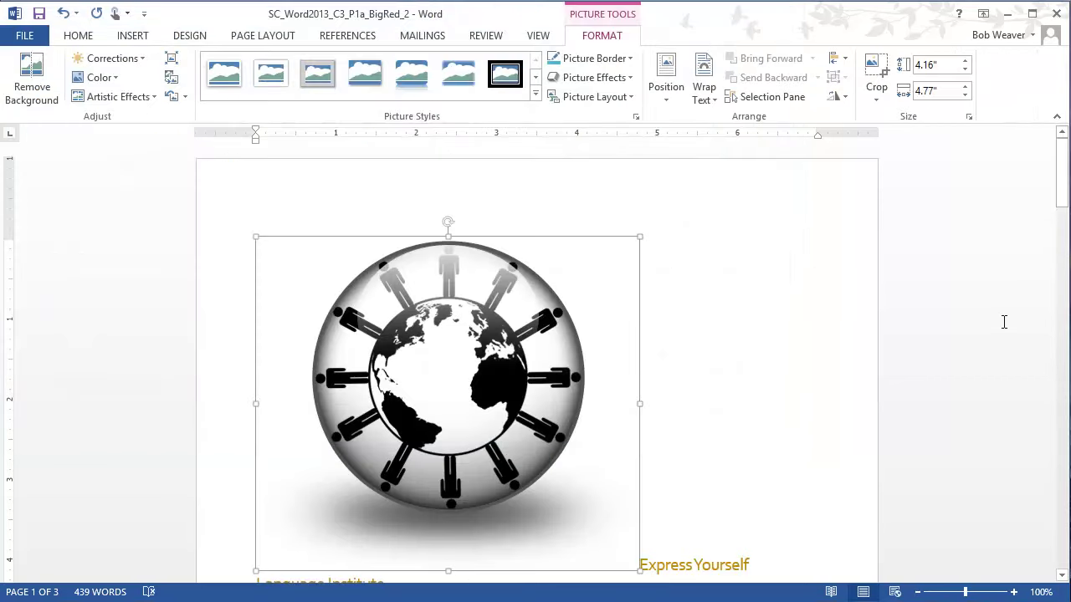
{"action": "scroll", "coordinate": [381, 435], "scroll_direction": "down", "scroll_amount": 2}
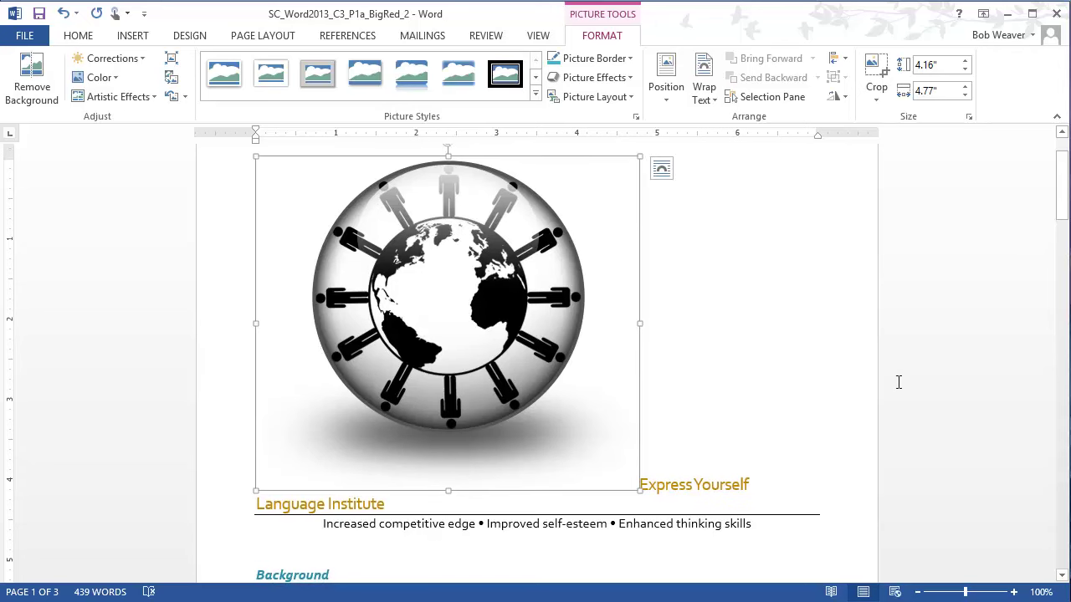
Consult the third project step in the instructions and resize the logo image to a height of 0.5"
{"action": "key", "text": "alt+Tab"}
{"action": "left_click_drag", "start_coordinate": [450, 514], "coordinate": [355, 506]}
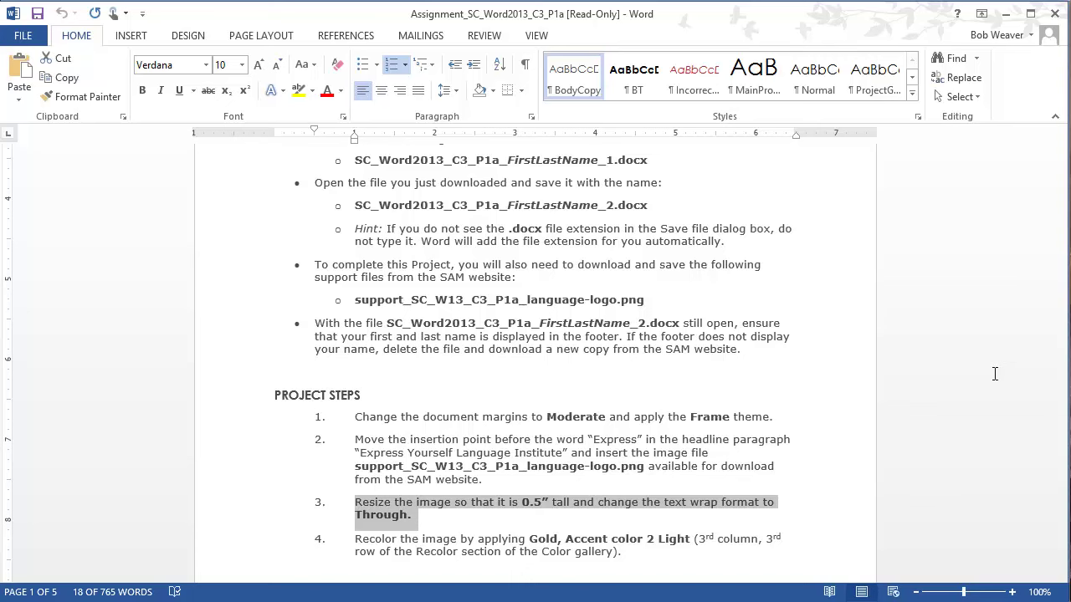
{"action": "key", "text": "alt+Tab"}
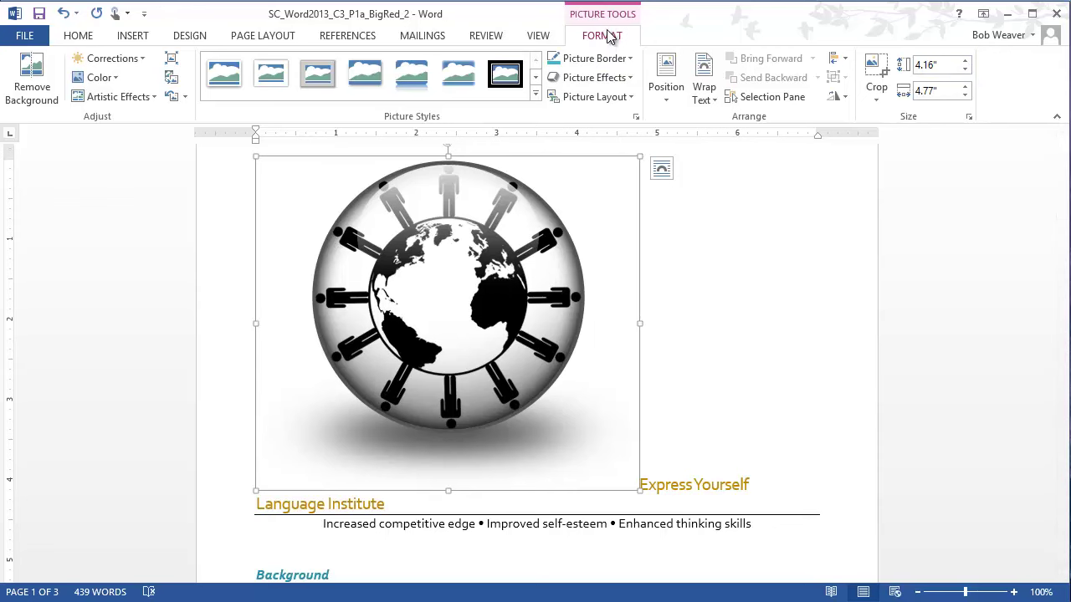
{"action": "left_click", "coordinate": [966, 72]}
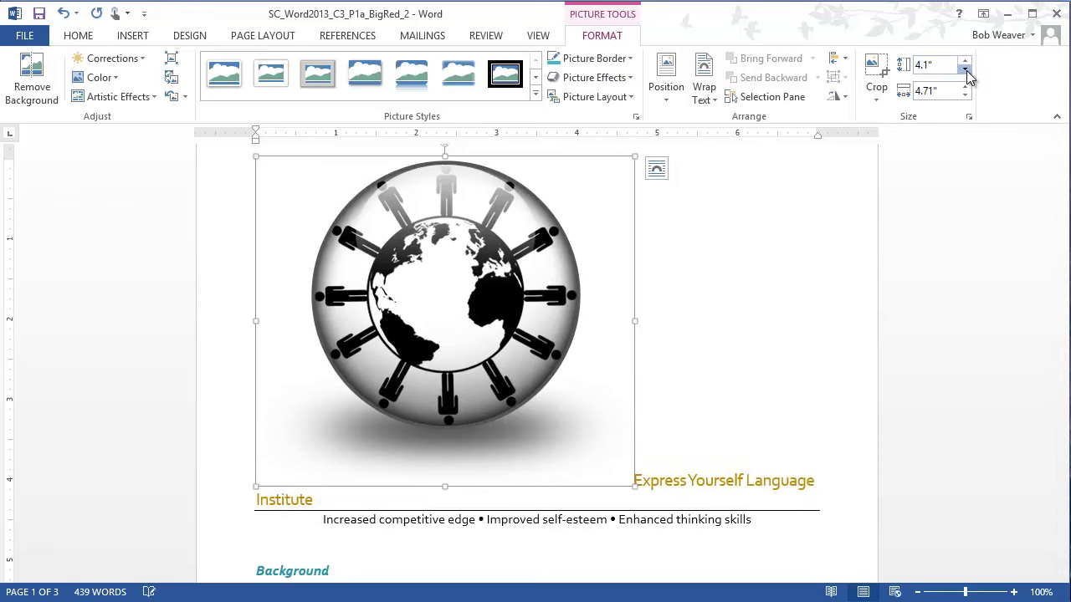
{"action": "left_click_drag", "start_coordinate": [966, 72], "coordinate": [966, 70]}
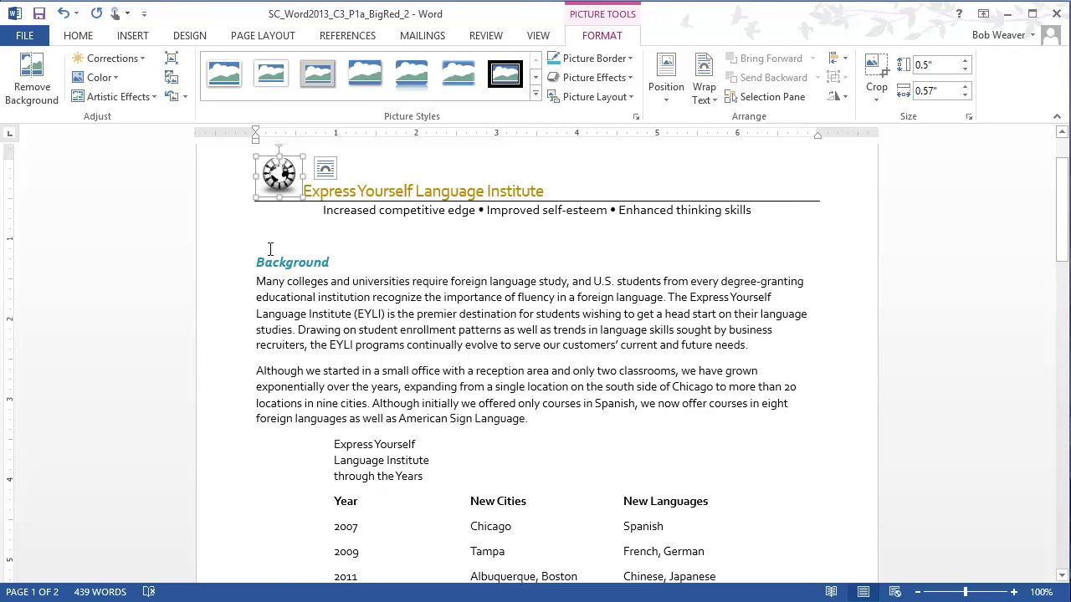
Change the logo image's text wrapping to Through
{"action": "left_click", "coordinate": [326, 174]}
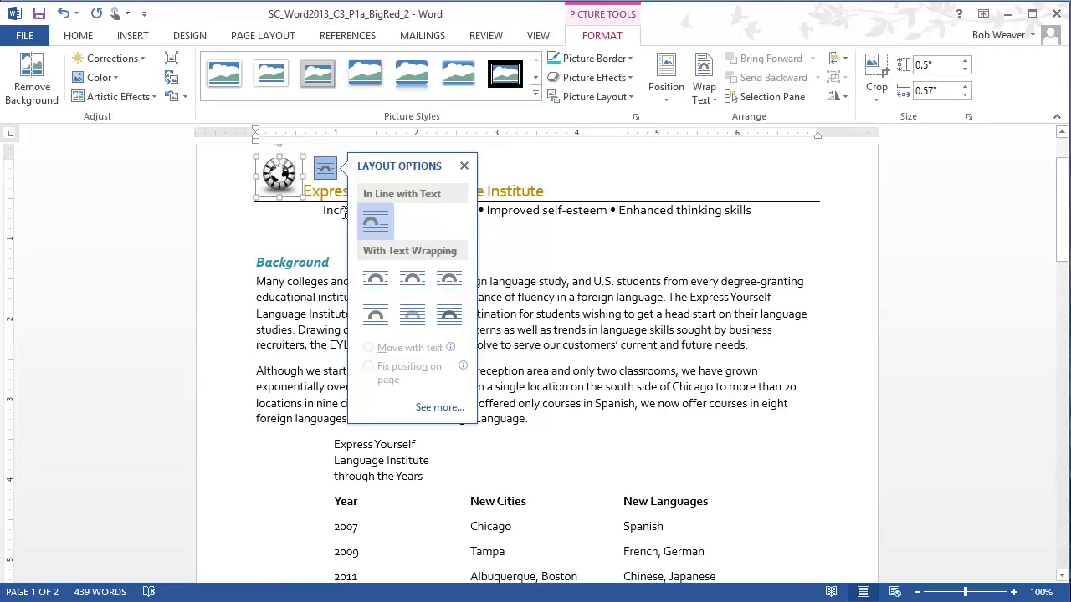
{"action": "left_click", "coordinate": [452, 283]}
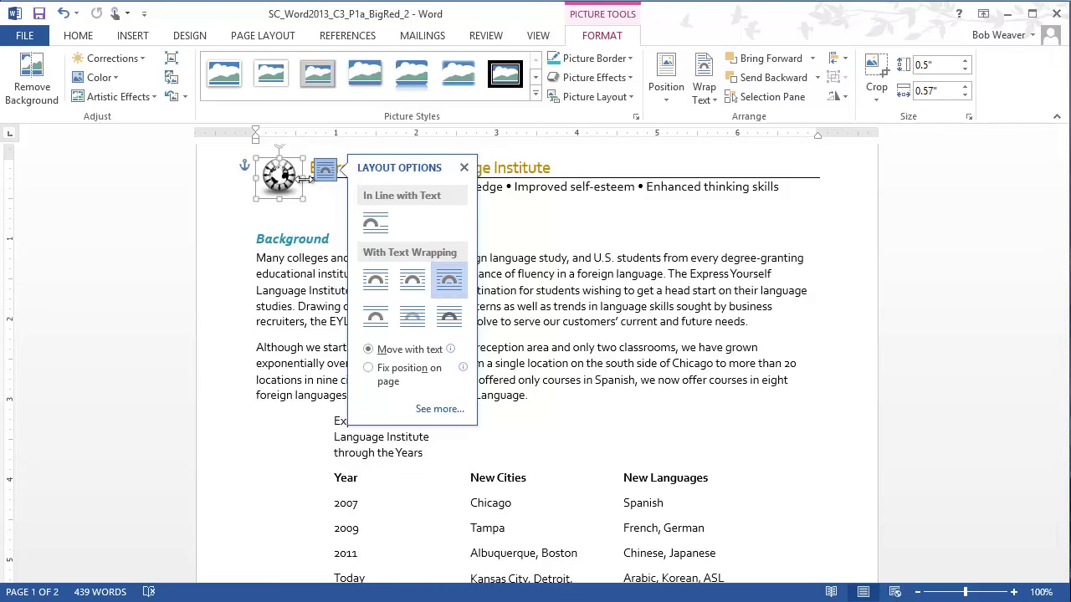
{"action": "left_click", "coordinate": [729, 308]}
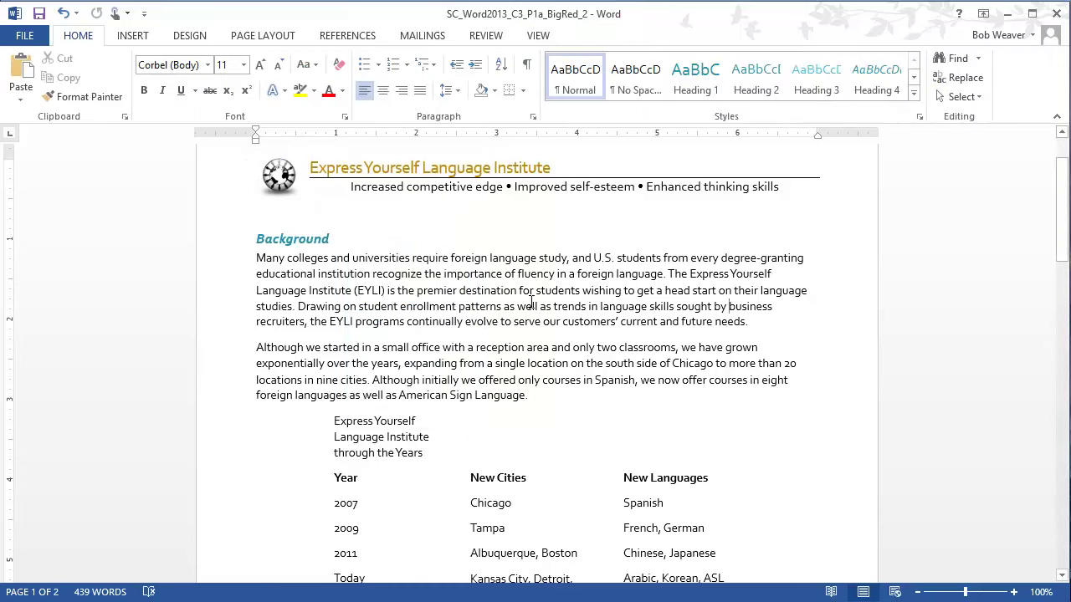
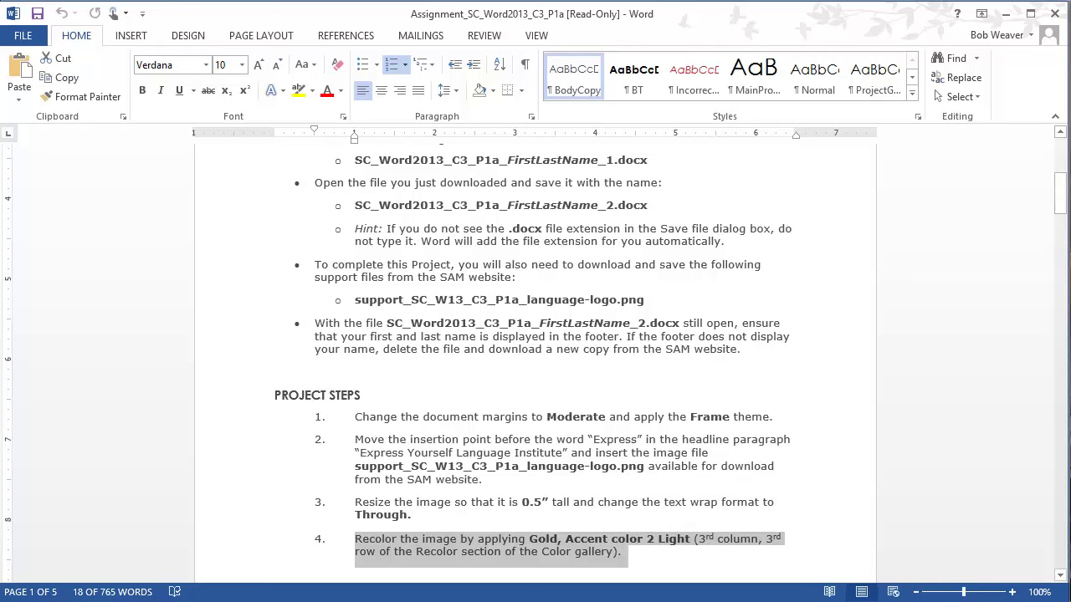
Read the fourth project step about recoloring the image, and return to the BigRed_2 document
{"action": "scroll", "coordinate": [930, 409], "scroll_direction": "down", "scroll_amount": 3}
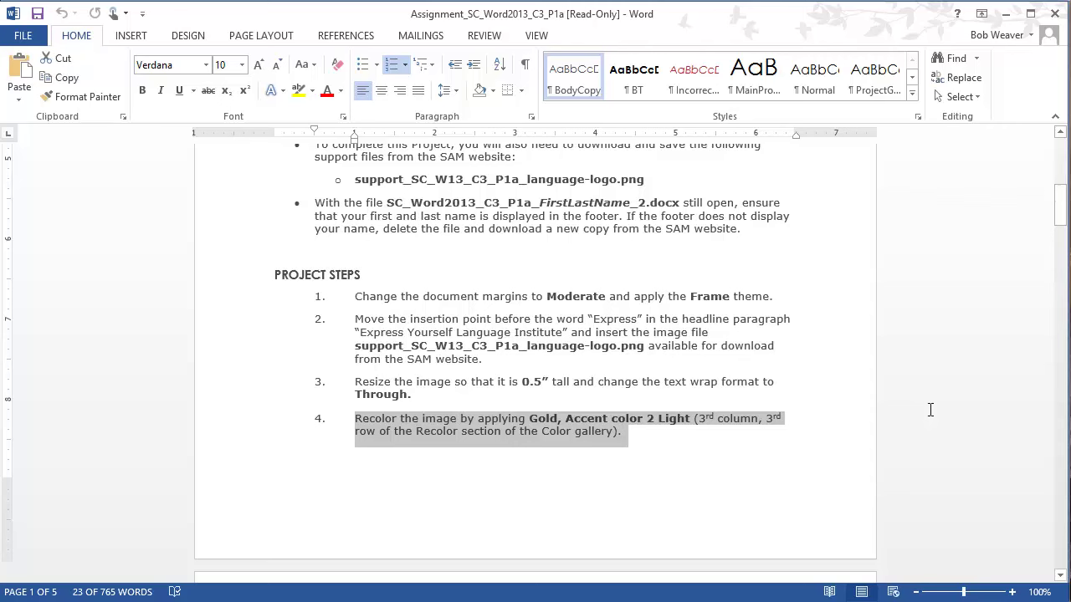
{"action": "key", "text": "alt+Tab"}
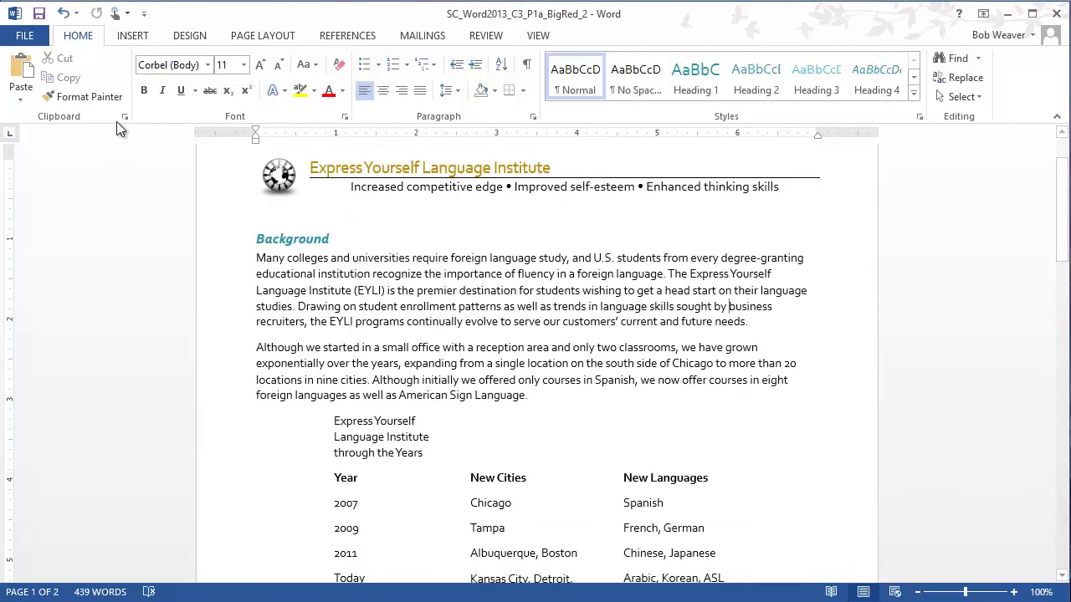
{"action": "left_click", "coordinate": [180, 38]}
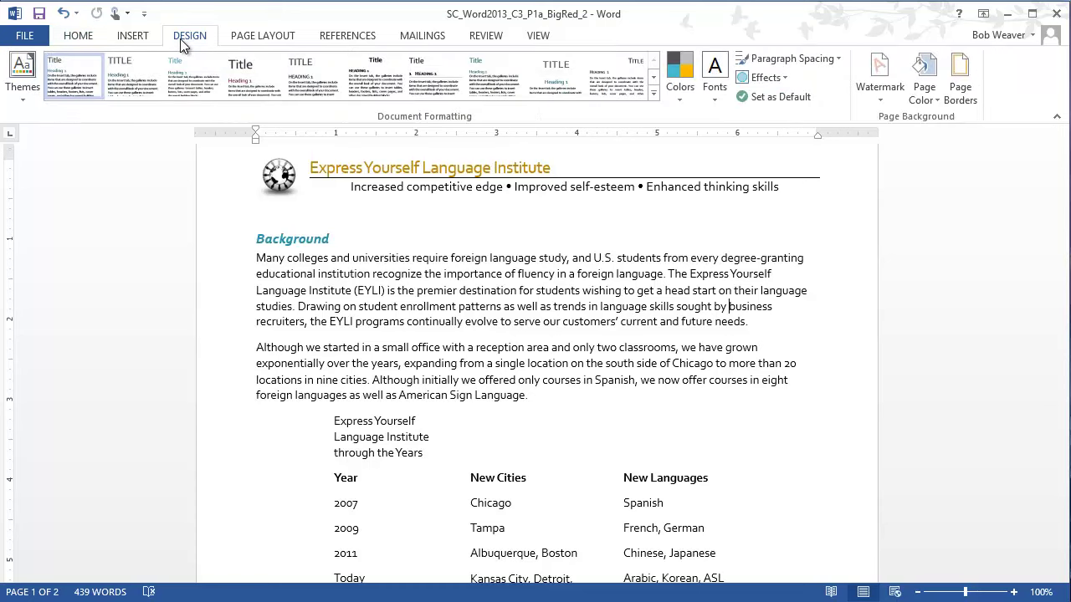
{"action": "left_click", "coordinate": [77, 40]}
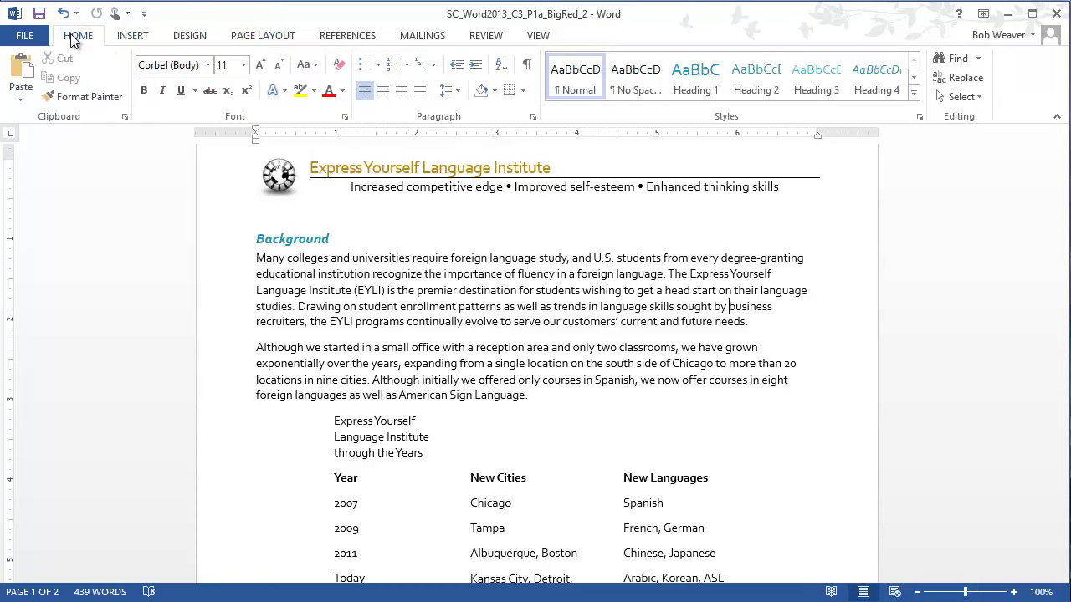
{"action": "left_click", "coordinate": [126, 39]}
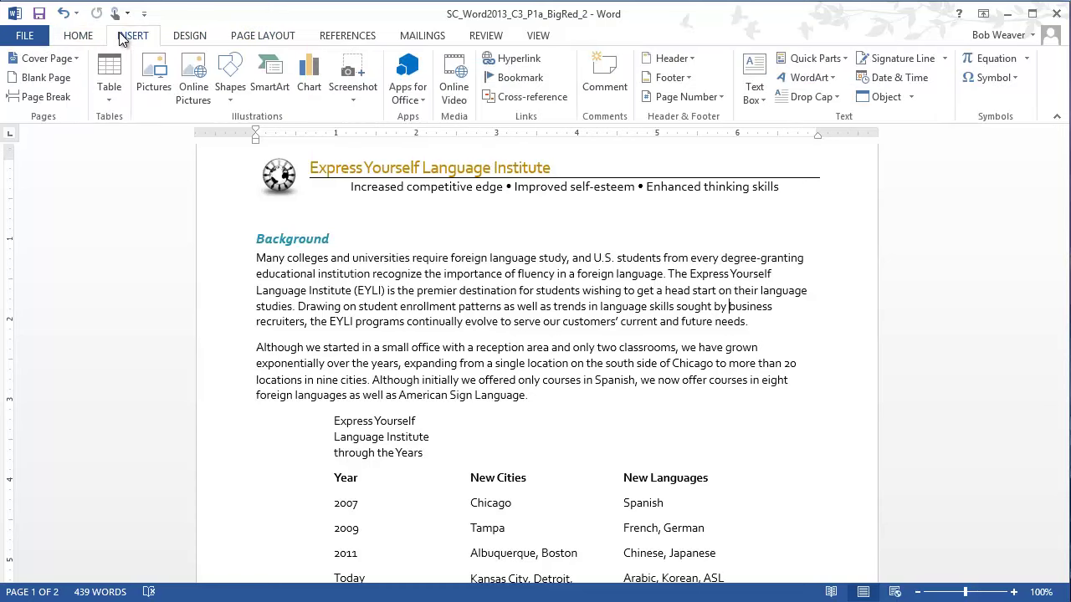
{"action": "left_click", "coordinate": [173, 40]}
{"action": "left_click", "coordinate": [248, 42]}
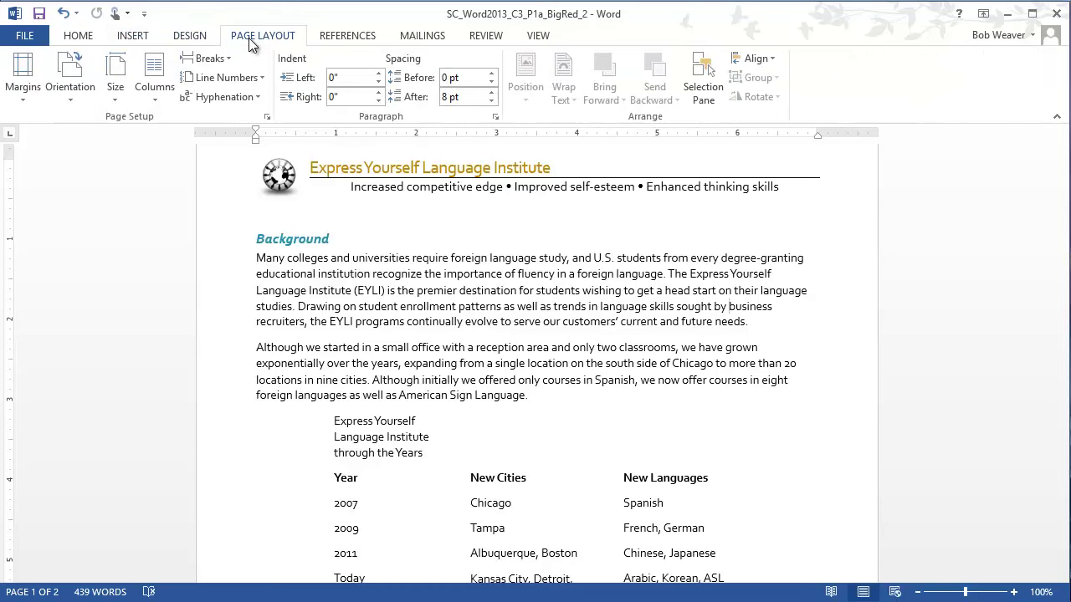
{"action": "left_click", "coordinate": [189, 39]}
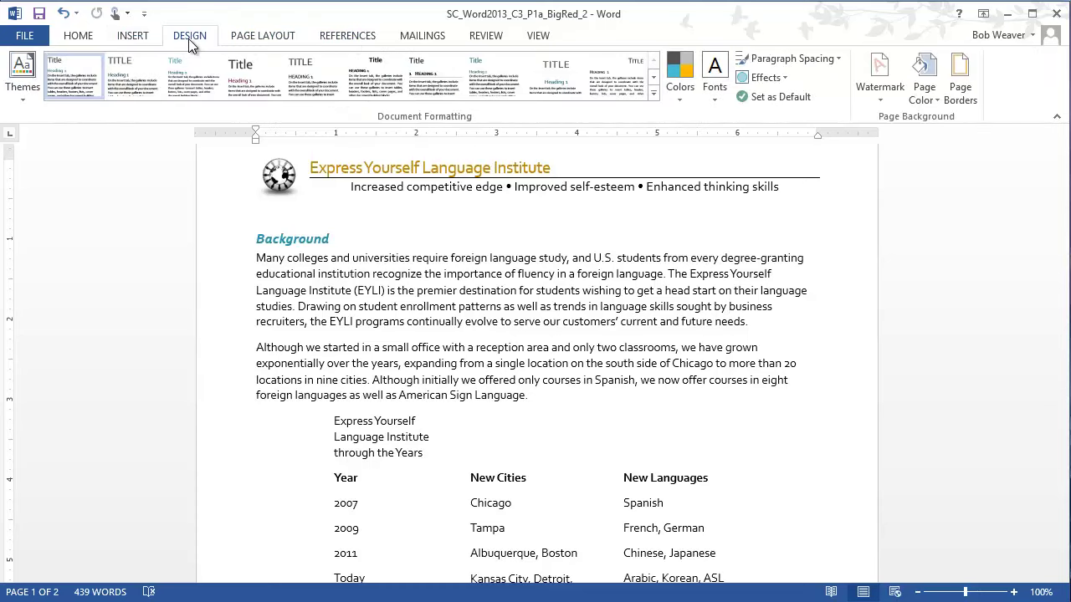
{"action": "left_click", "coordinate": [261, 36]}
{"action": "left_click", "coordinate": [346, 37]}
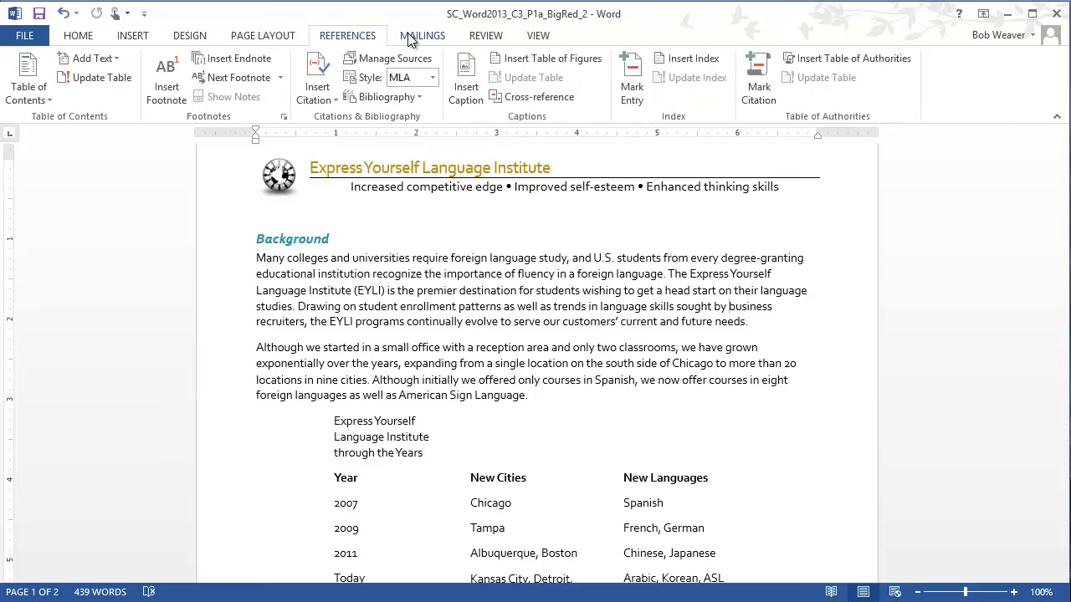
{"action": "left_click", "coordinate": [410, 38]}
{"action": "left_click", "coordinate": [483, 37]}
{"action": "left_click", "coordinate": [537, 37]}
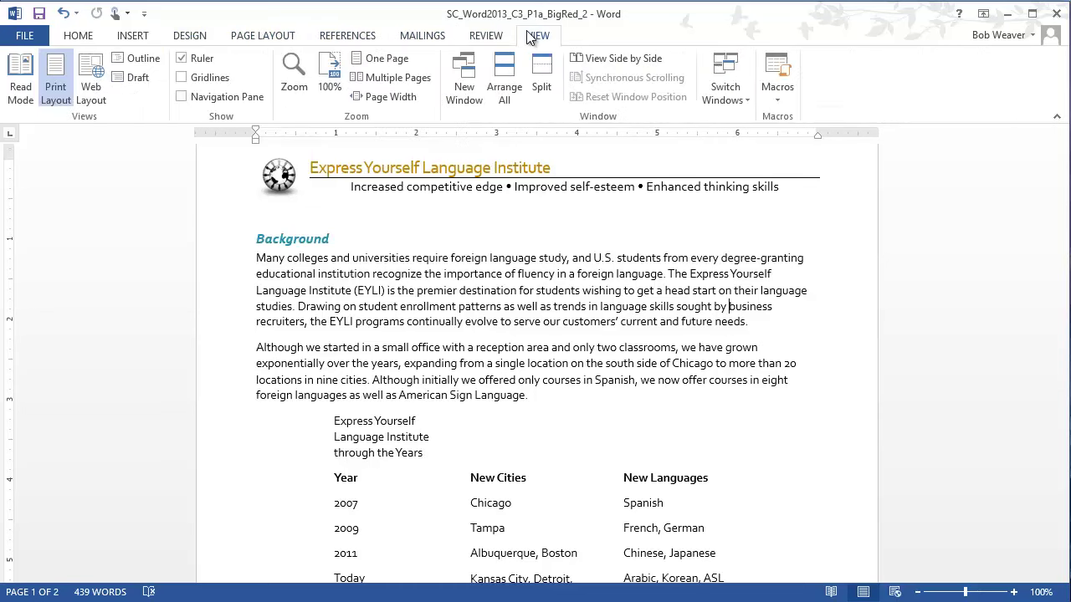
{"action": "left_click", "coordinate": [79, 36]}
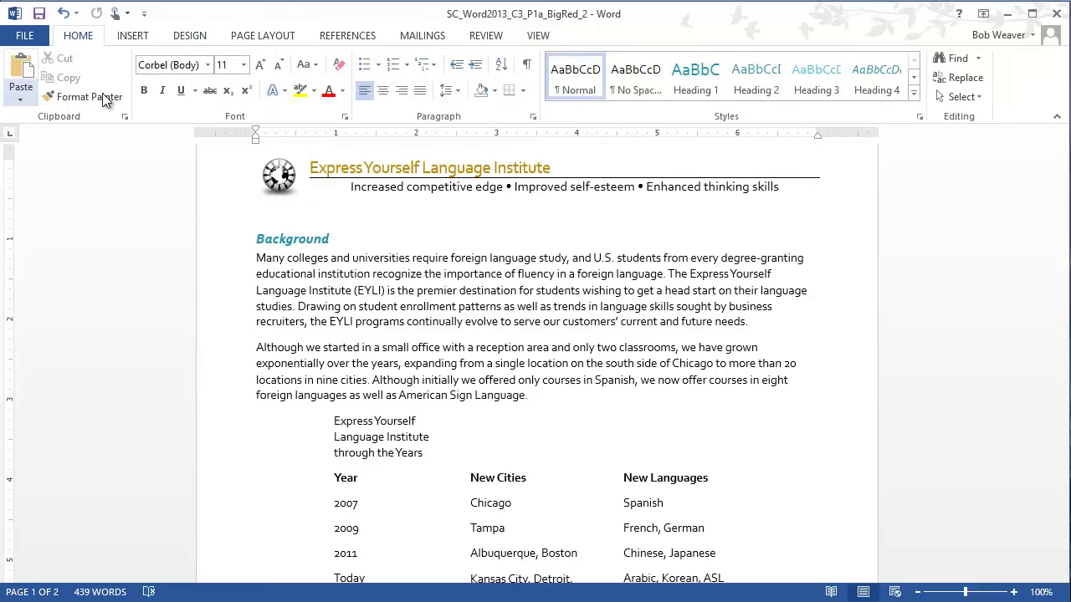
{"action": "left_click", "coordinate": [118, 35]}
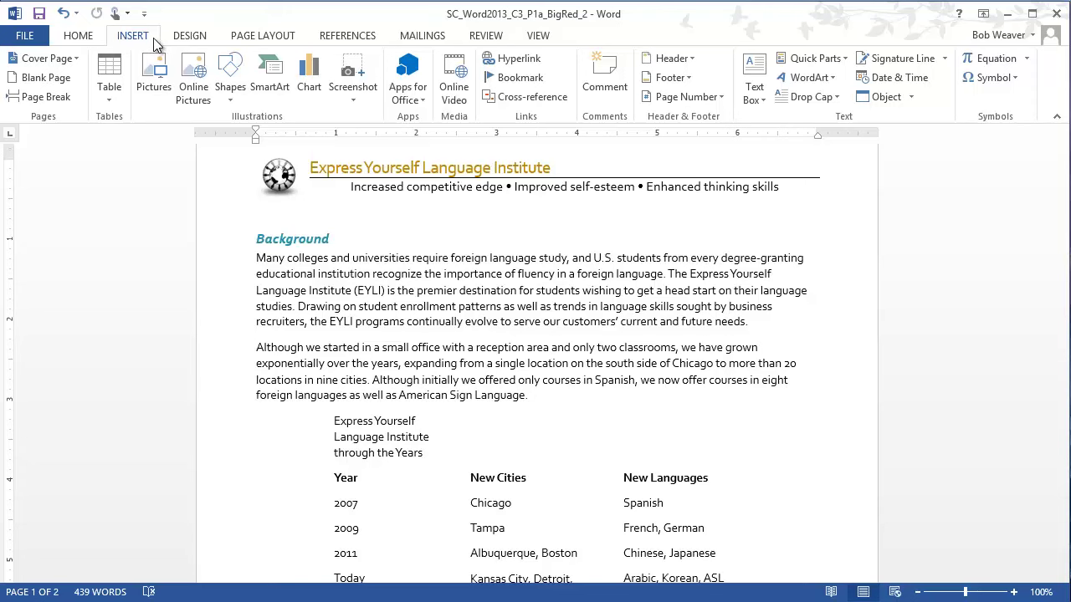
{"action": "left_click", "coordinate": [182, 37]}
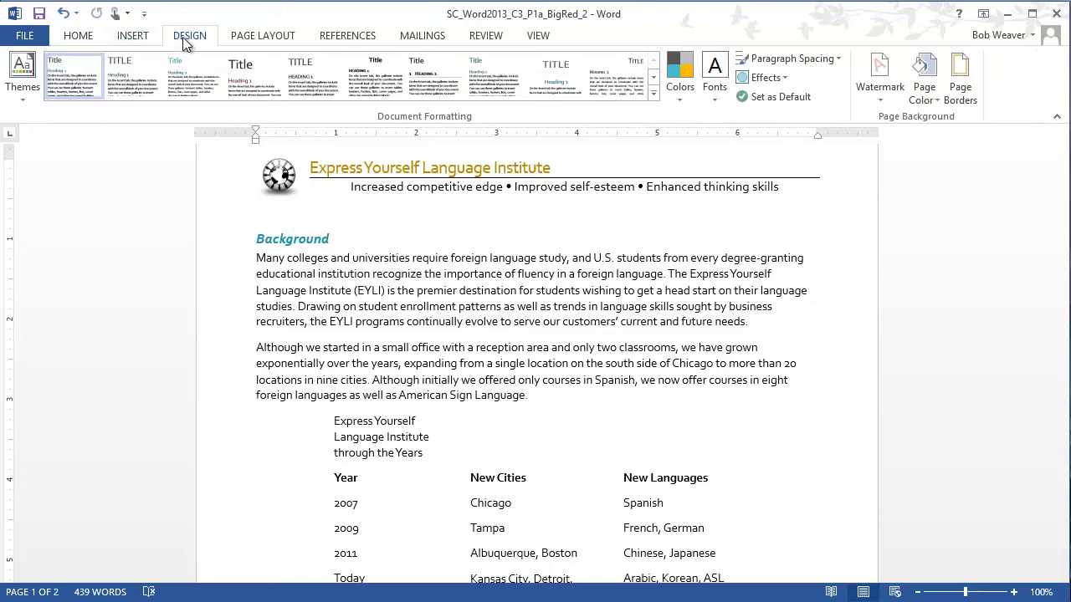
{"action": "left_click", "coordinate": [240, 37]}
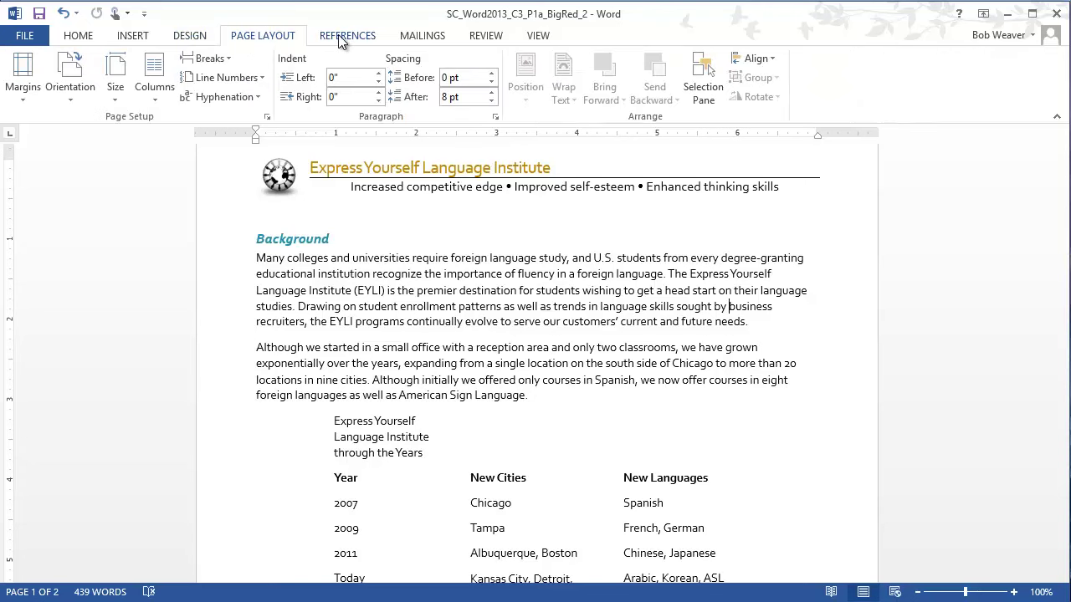
{"action": "left_click", "coordinate": [437, 245]}
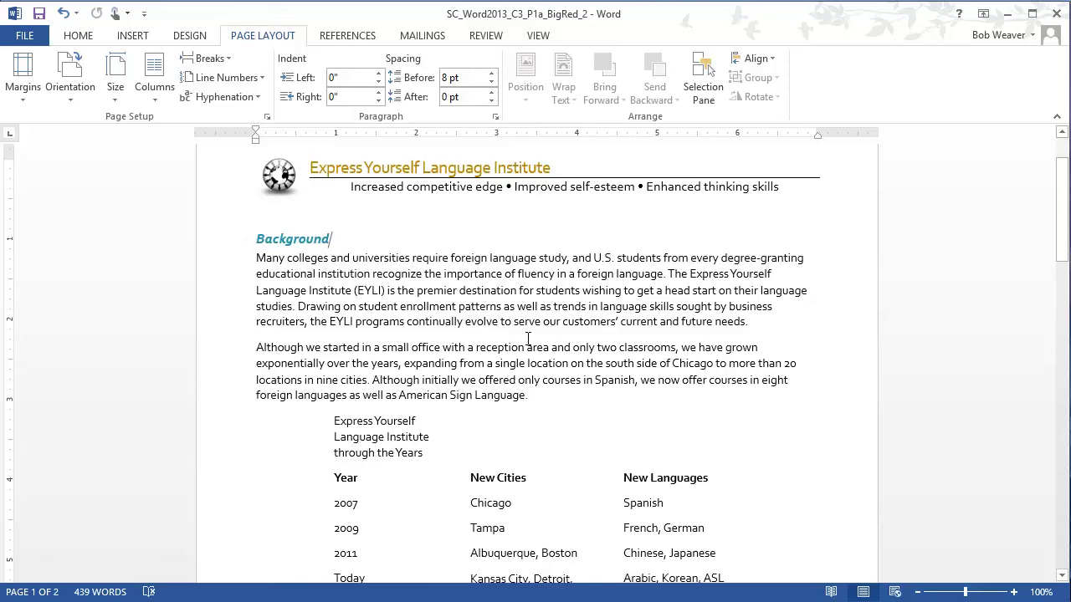
Recheck the fourth project step and recolor the logo image beside the headline with Gold, Accent color 2 Light
{"action": "key", "text": "alt+Tab"}
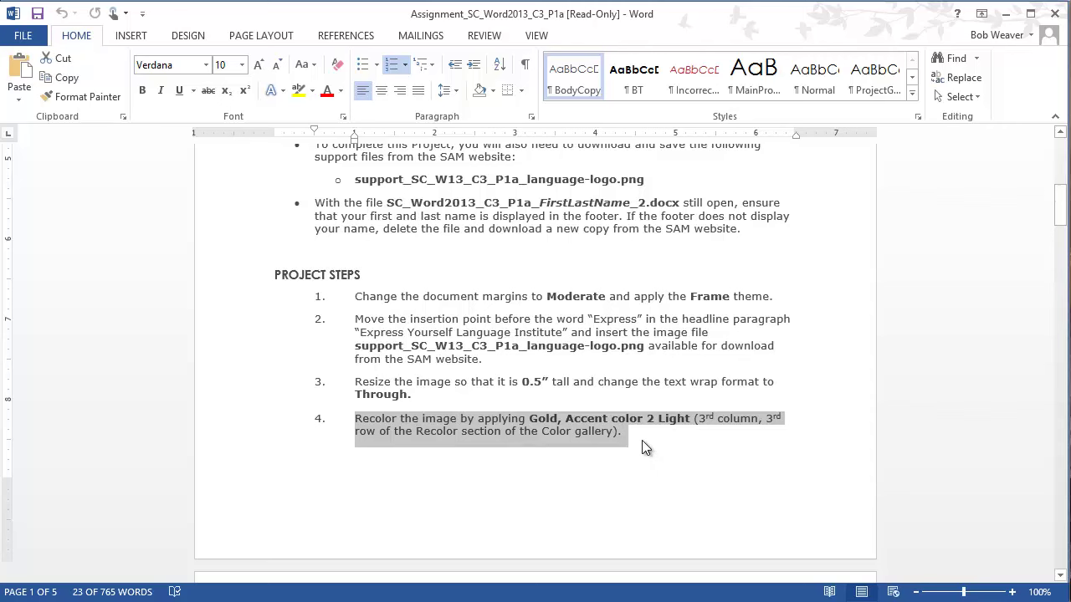
{"action": "key", "text": "alt+Tab"}
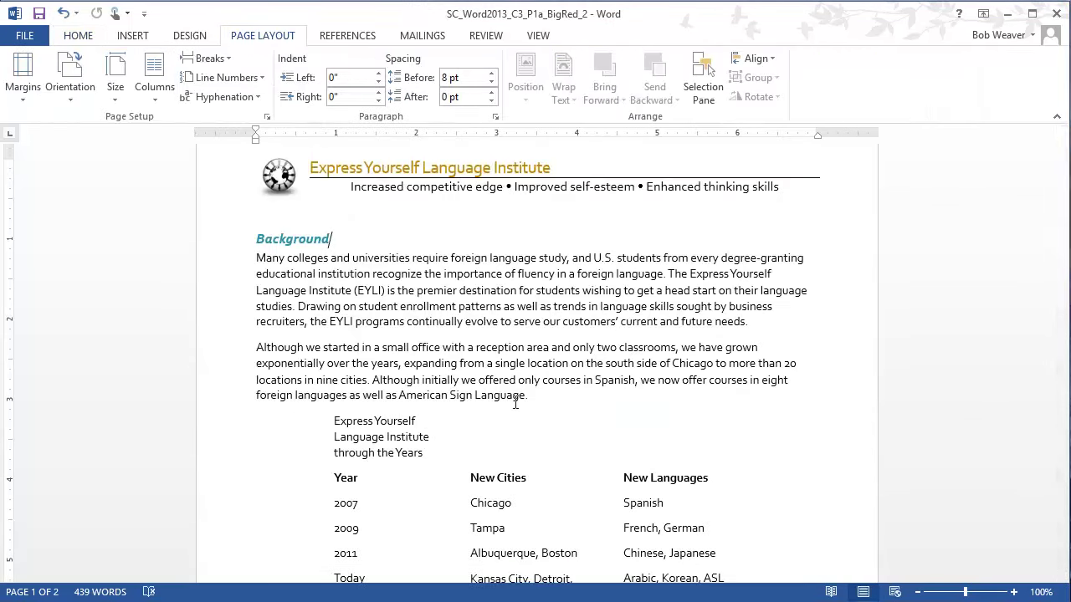
{"action": "left_click", "coordinate": [282, 201]}
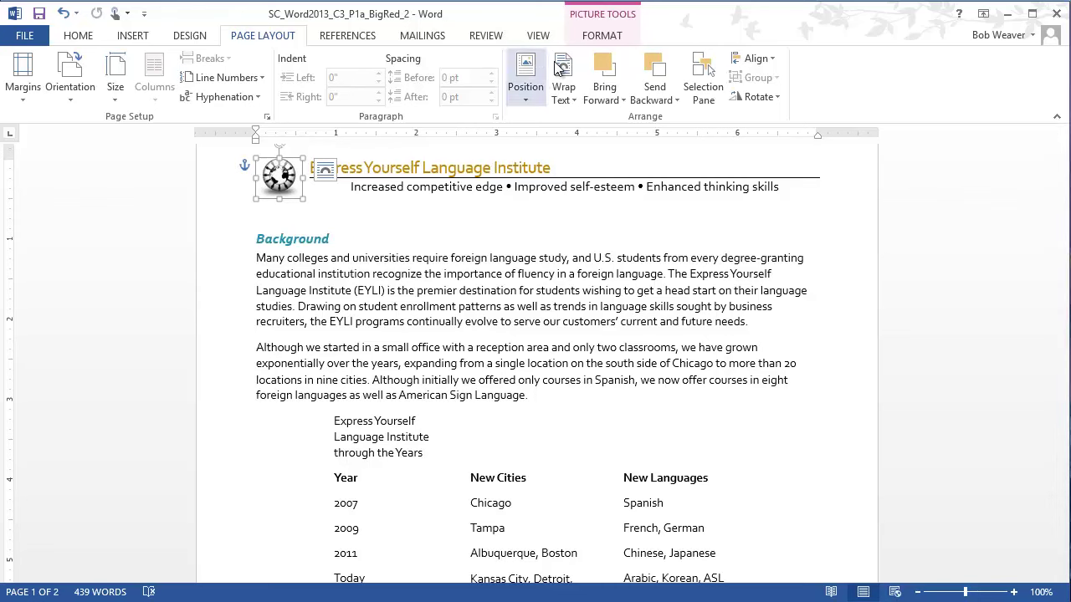
{"action": "left_click", "coordinate": [596, 37]}
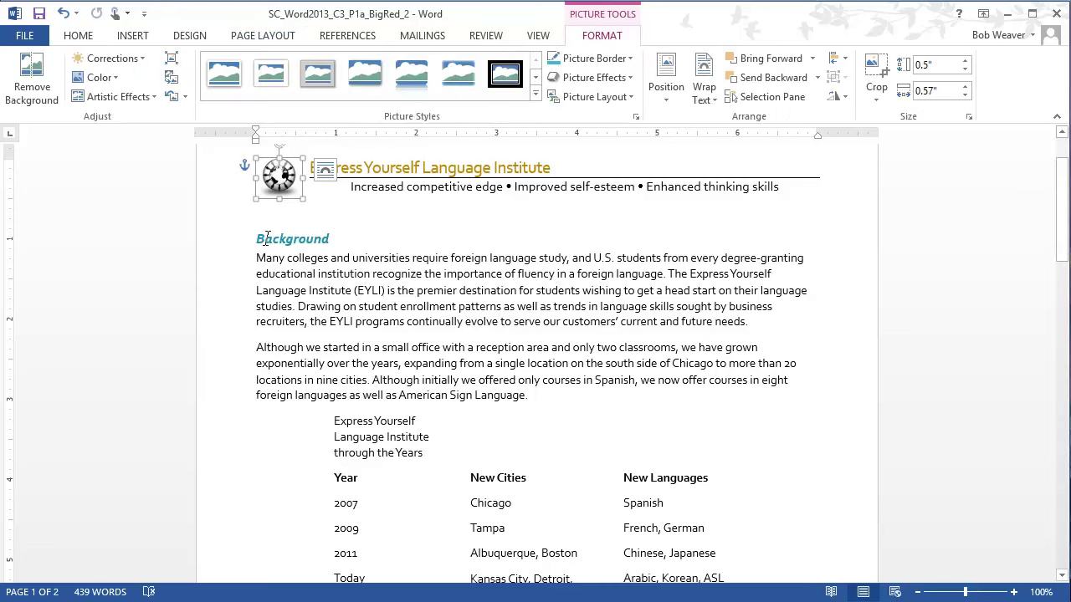
{"action": "left_click", "coordinate": [114, 78]}
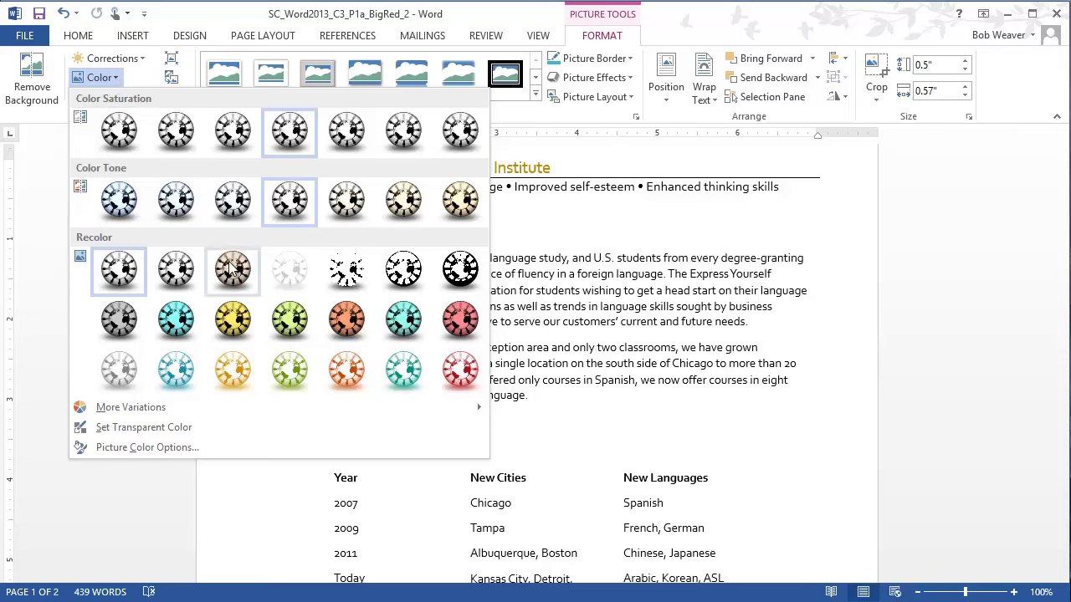
{"action": "left_click", "coordinate": [232, 376]}
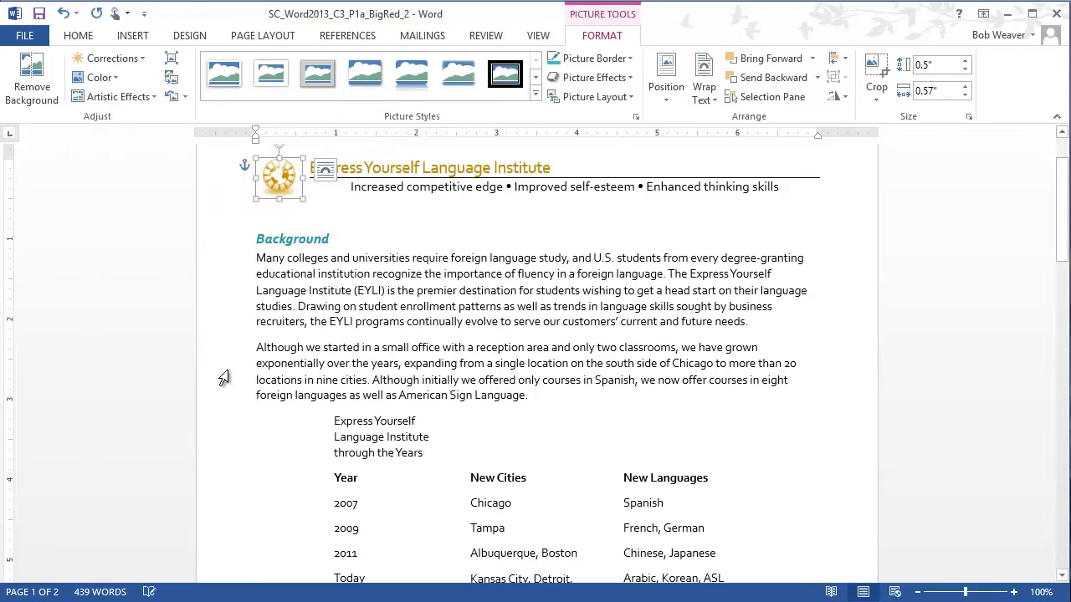
Deselect the logo image, read the fifth project step about the headline in the instructions, and return to the BigRed_2 document
{"action": "left_click", "coordinate": [402, 306]}
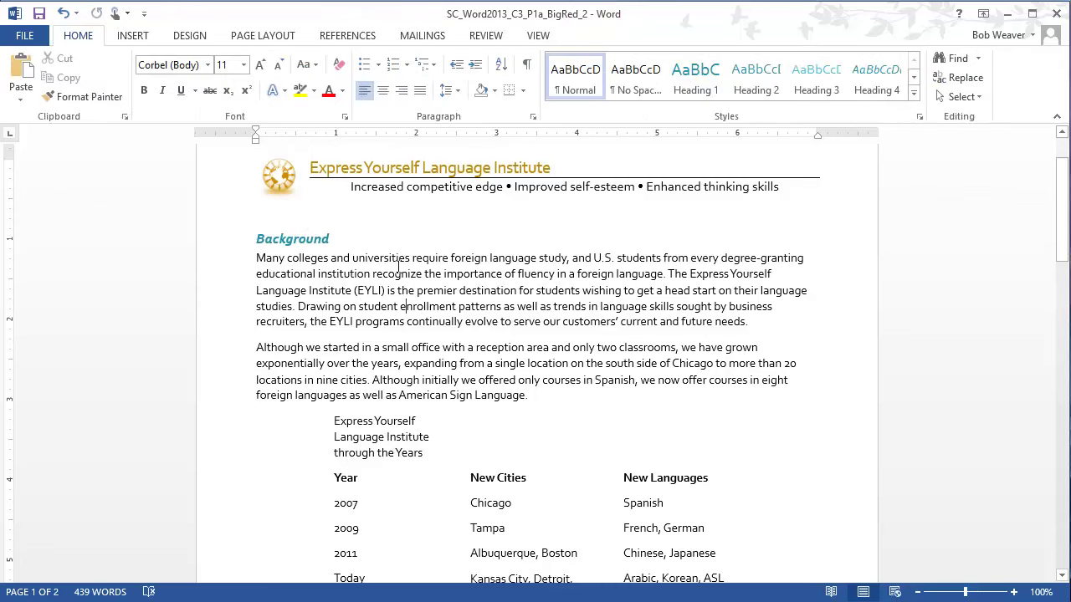
{"action": "key", "text": "alt+Tab"}
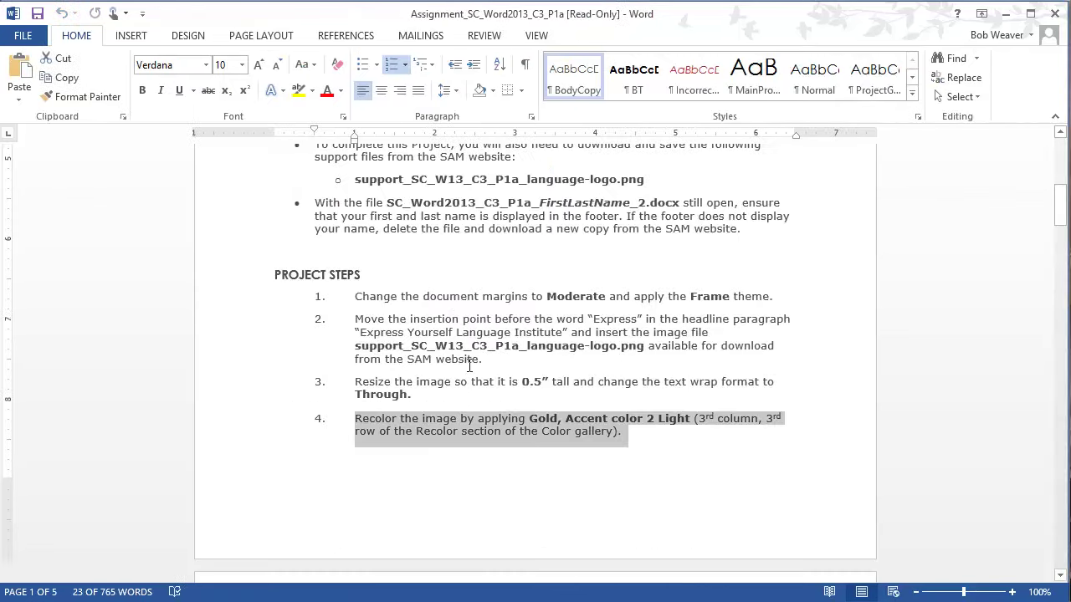
{"action": "scroll", "coordinate": [376, 417], "scroll_direction": "down", "scroll_amount": 3}
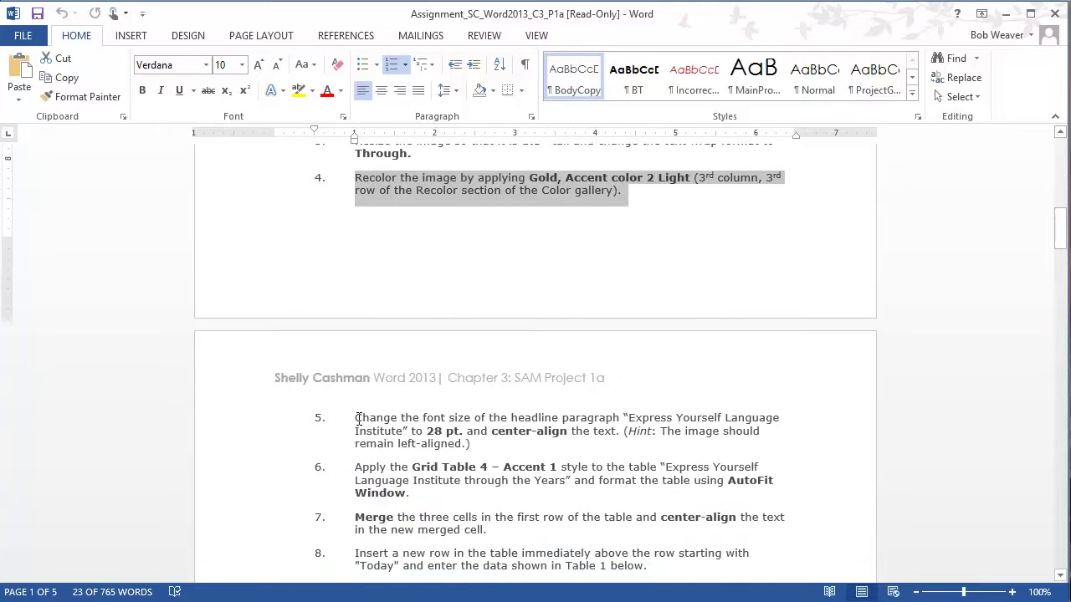
{"action": "left_click_drag", "start_coordinate": [358, 418], "coordinate": [510, 444]}
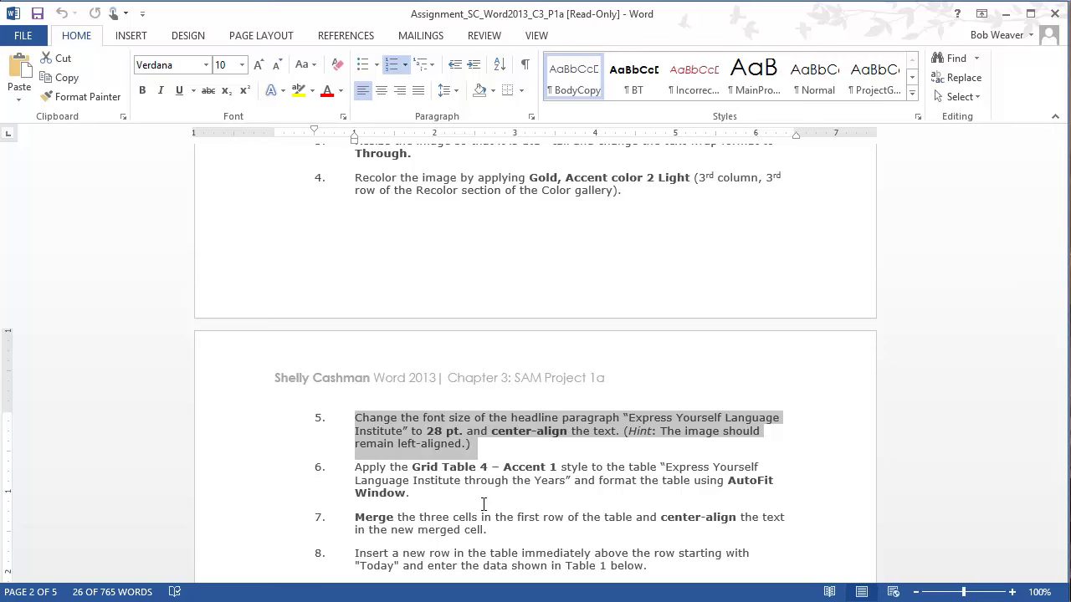
{"action": "key", "text": "alt+Tab"}
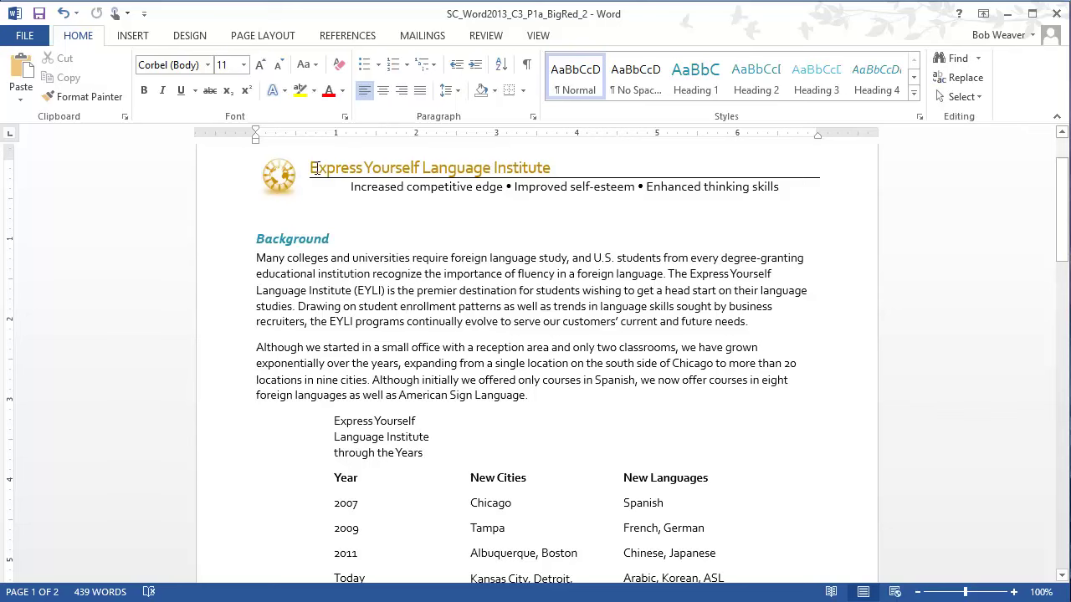
Set the font size of the headline text "Express Yourself Language Institute" to 28 pt, leaving the logo image out of the selection
{"action": "left_click_drag", "start_coordinate": [317, 168], "coordinate": [551, 168]}
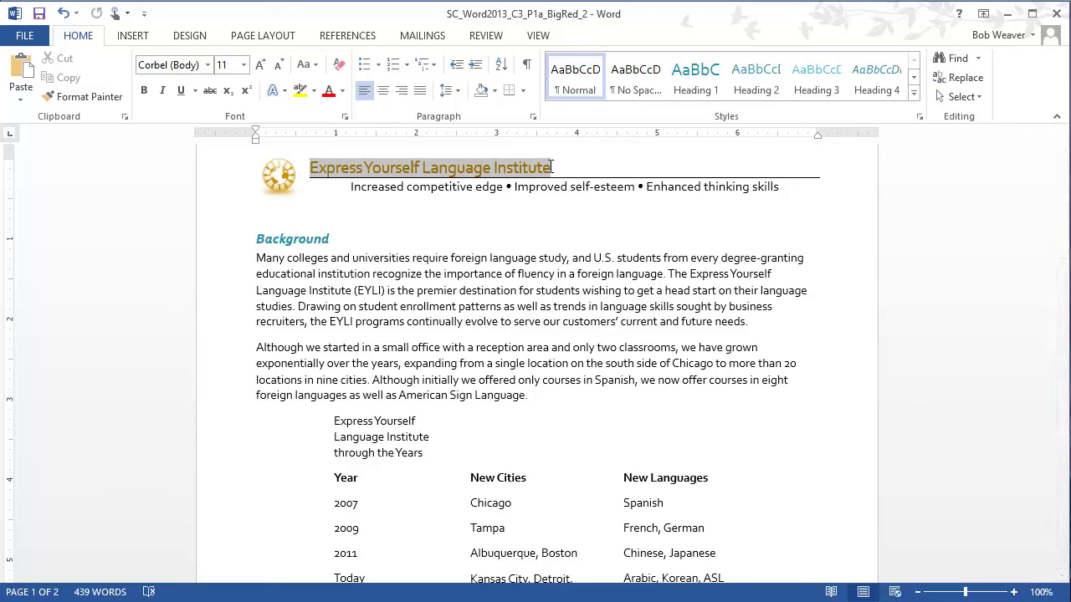
{"action": "left_click_drag", "start_coordinate": [551, 166], "coordinate": [557, 167]}
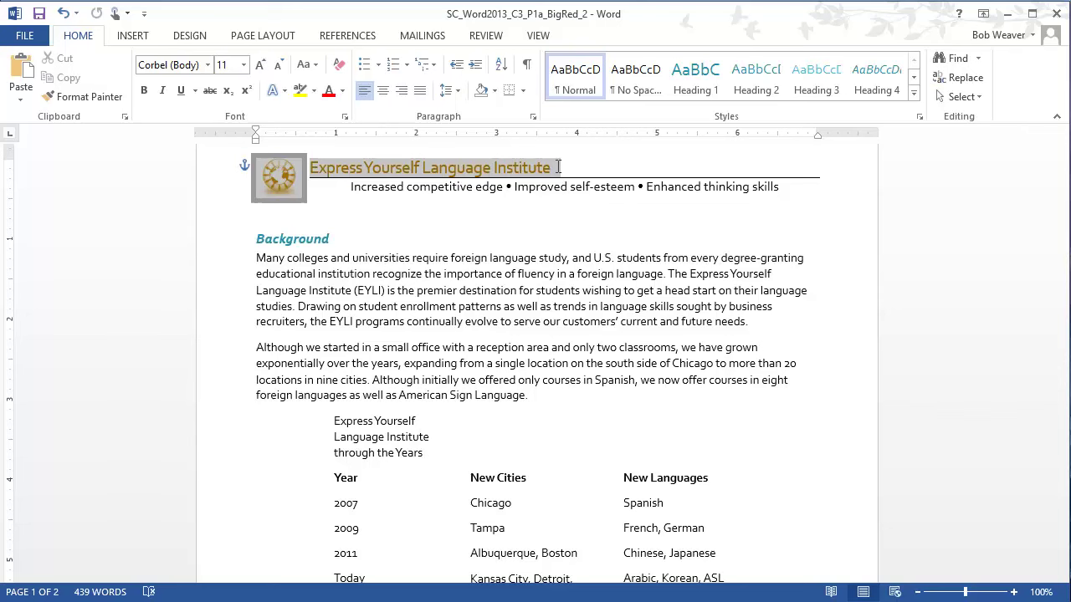
{"action": "left_click_drag", "start_coordinate": [558, 166], "coordinate": [554, 167]}
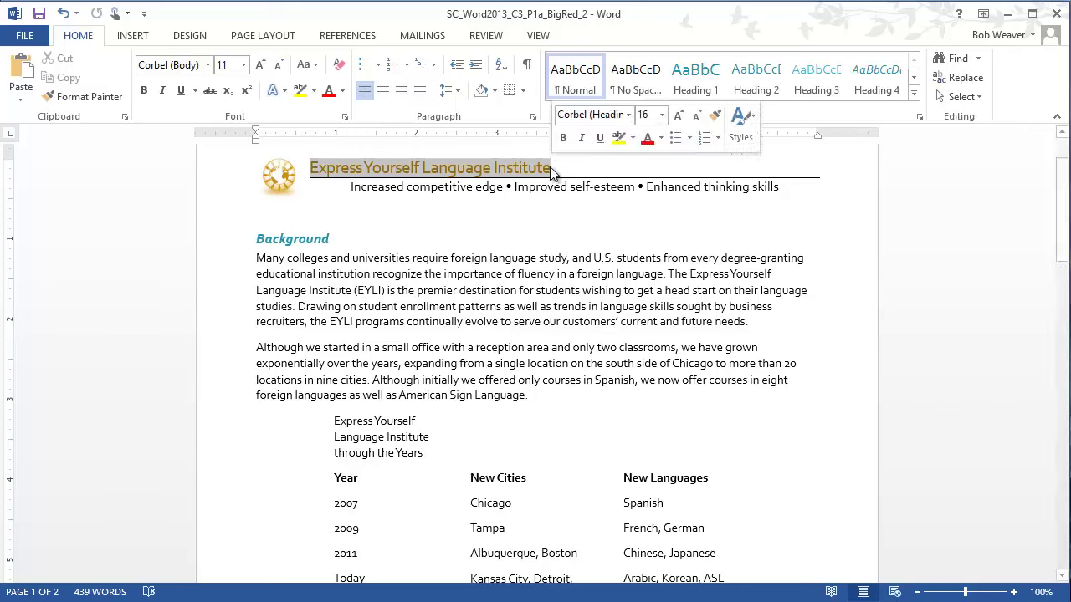
{"action": "left_click", "coordinate": [243, 66]}
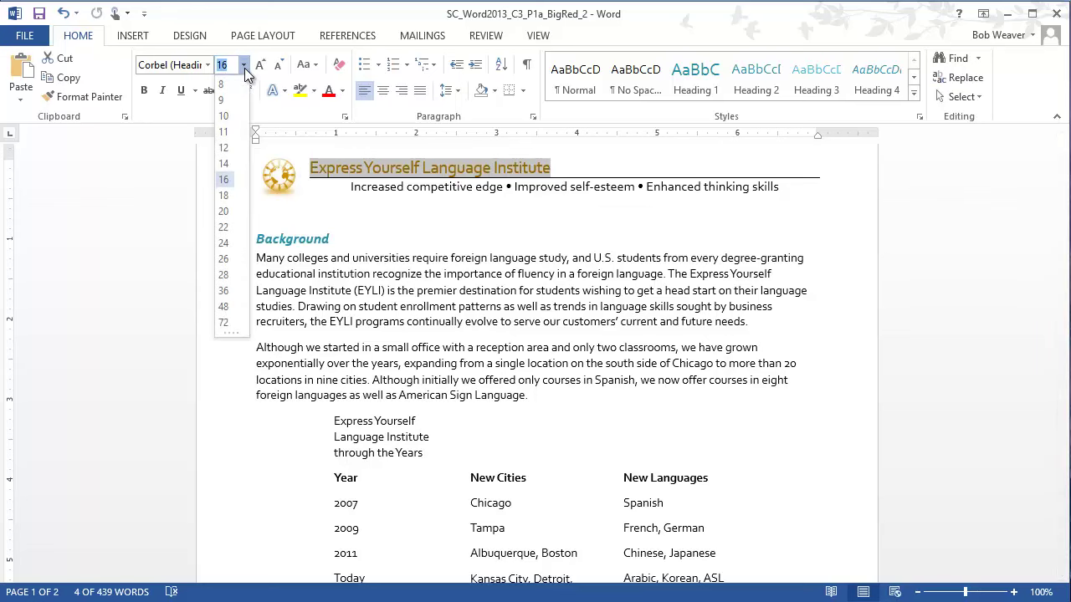
{"action": "left_click", "coordinate": [227, 270]}
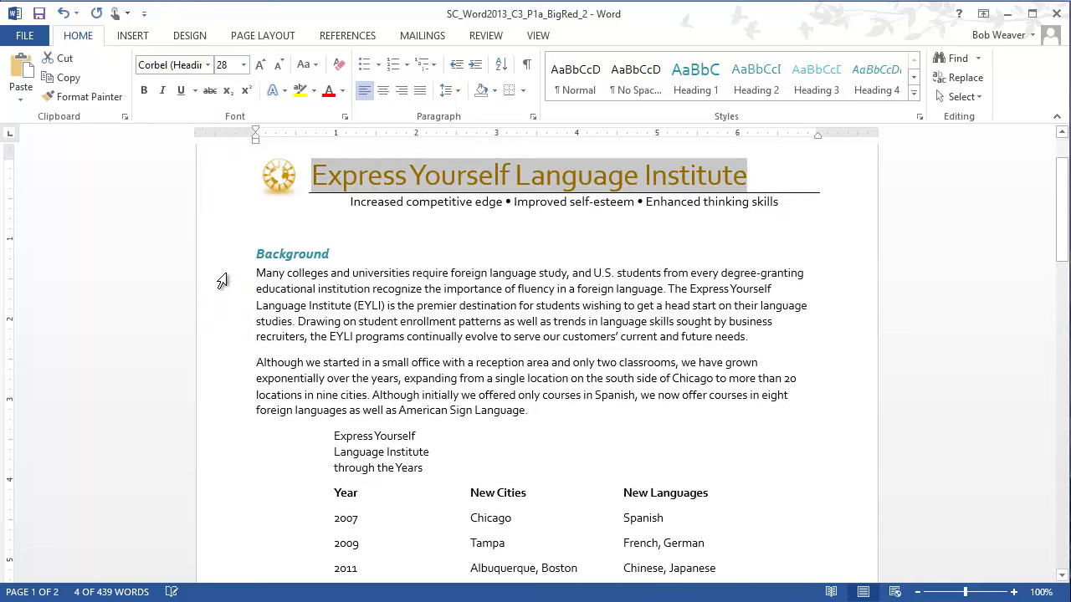
{"action": "left_click", "coordinate": [752, 175]}
{"action": "mouse_move", "coordinate": [748, 175]}
{"action": "left_mouse_down"}
{"action": "mouse_move", "coordinate": [762, 174]}
{"action": "mouse_move", "coordinate": [739, 182]}
{"action": "left_mouse_up"}
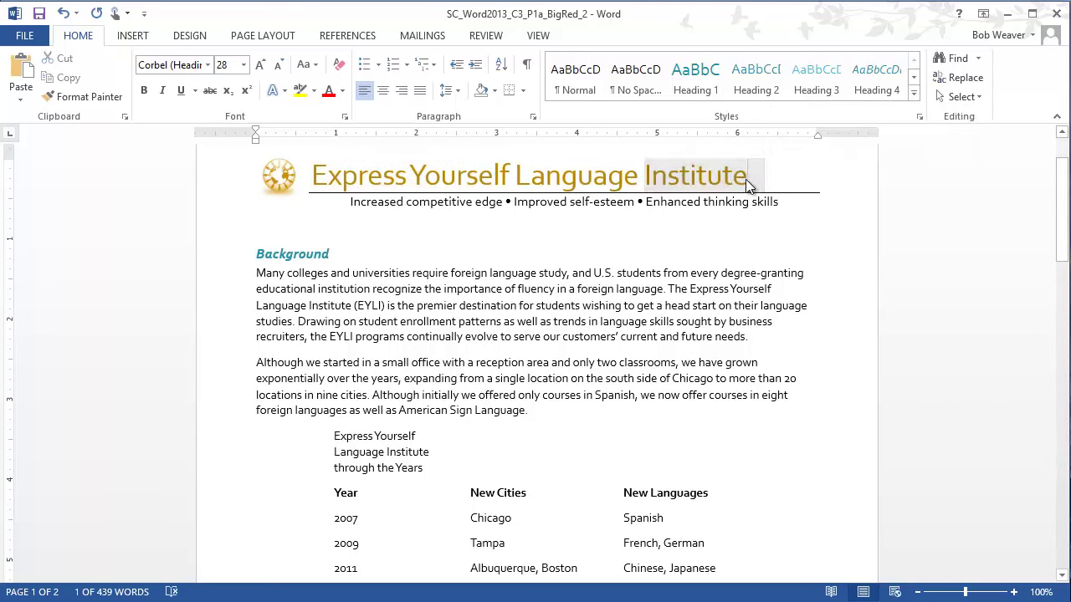
{"action": "left_click", "coordinate": [747, 184]}
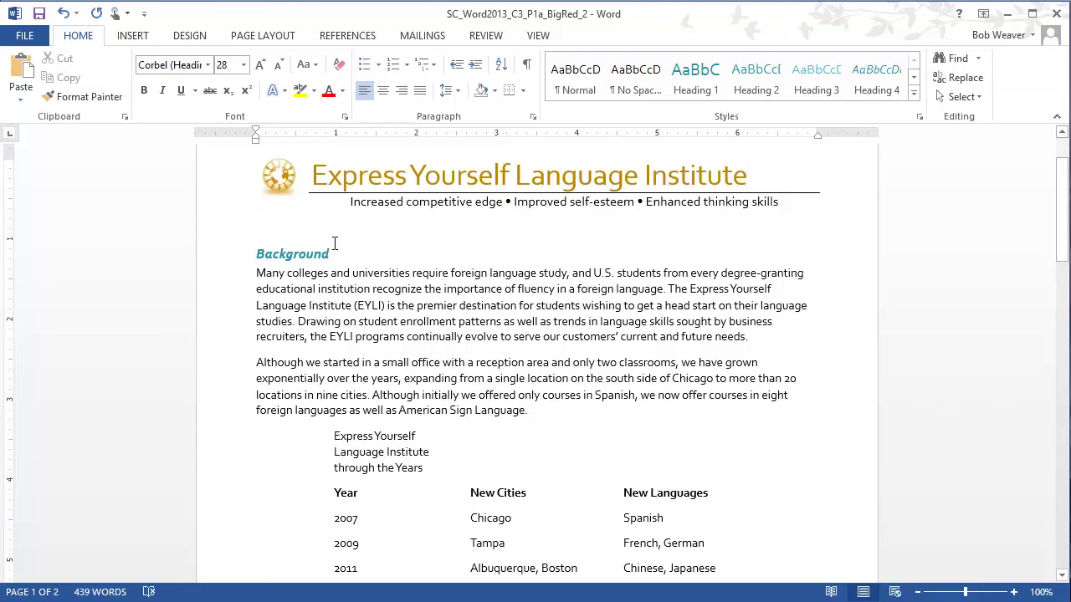
Recheck the fifth project step and center-align the headline paragraph "Express Yourself Language Institute"
{"action": "key", "text": "alt+Tab"}
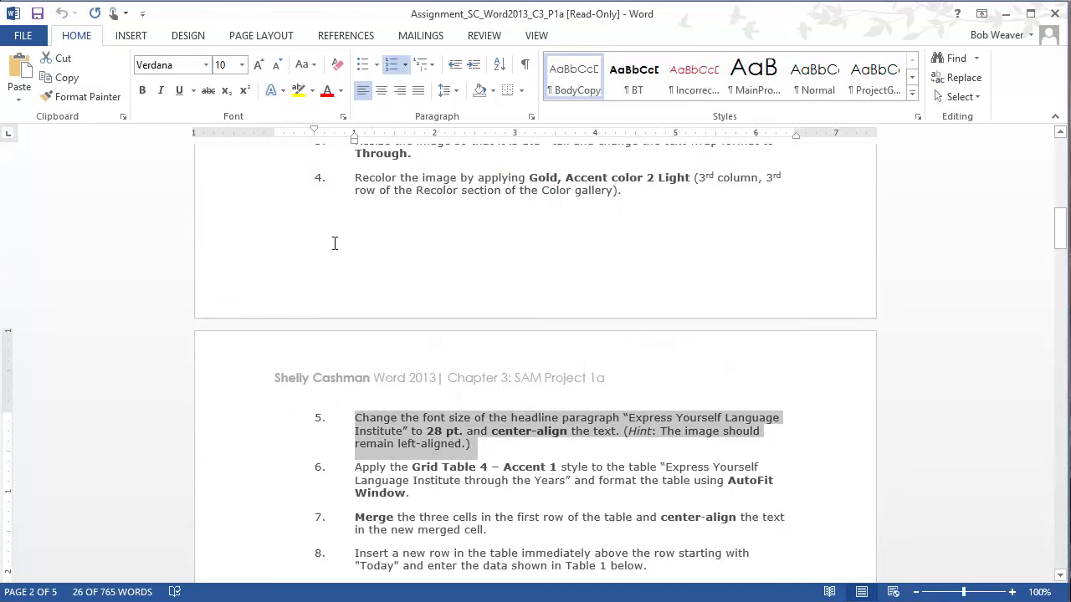
{"action": "key", "text": "alt+Tab"}
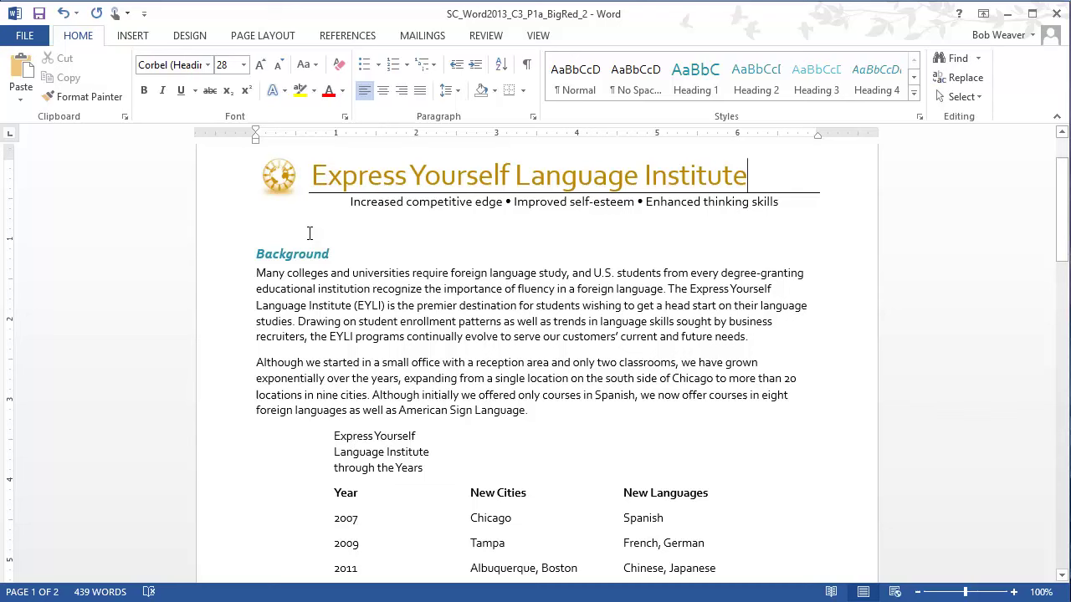
{"action": "left_click", "coordinate": [440, 176]}
{"action": "left_click", "coordinate": [384, 91]}
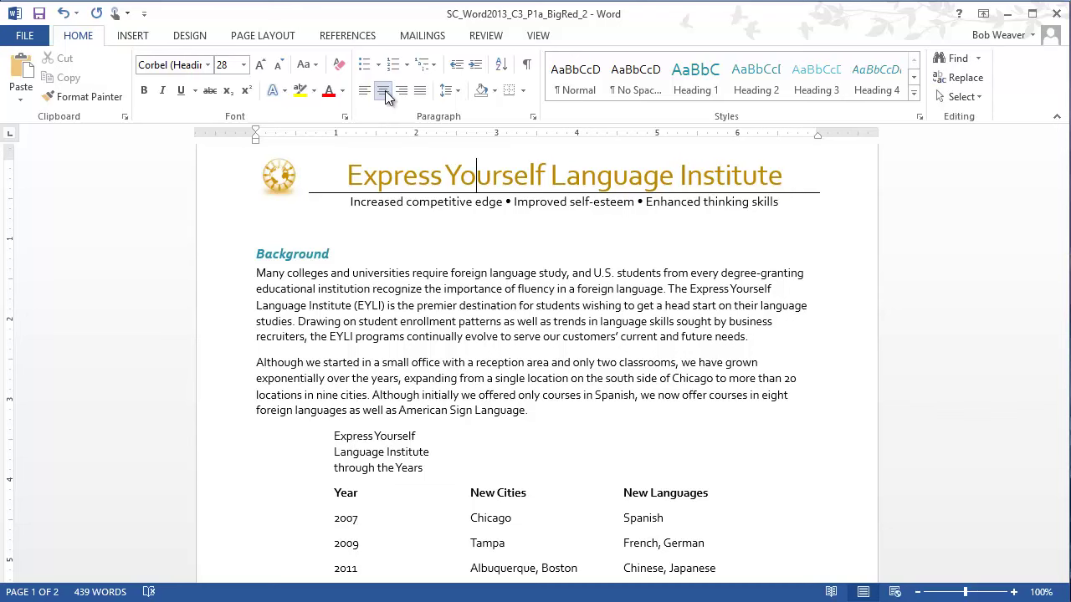
Read the sixth project step about the table's style and AutoFit setting, and return to the BigRed_2 document
{"action": "key", "text": "alt+Tab"}
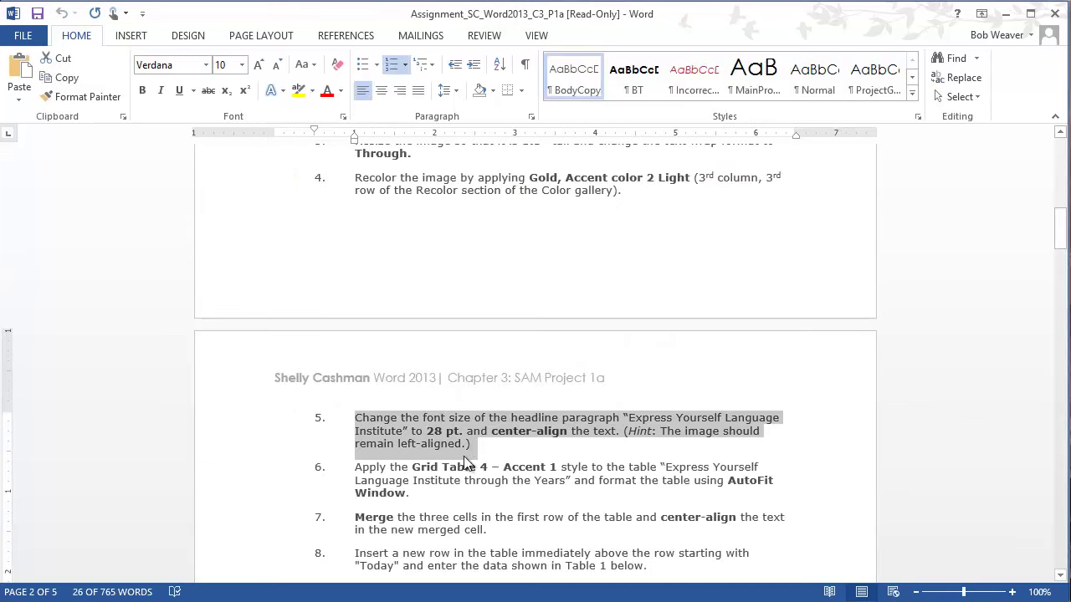
{"action": "left_click_drag", "start_coordinate": [418, 493], "coordinate": [356, 467]}
{"action": "scroll", "coordinate": [564, 502], "scroll_direction": "down", "scroll_amount": 2}
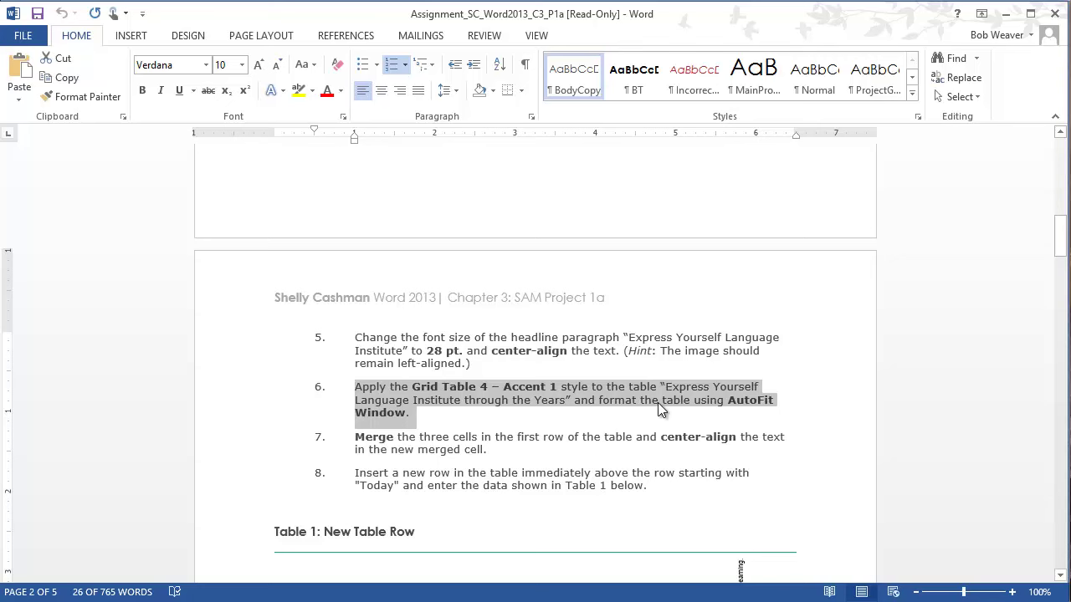
{"action": "key", "text": "alt+Tab"}
Apply the Grid Table 4 - Accent 1 style to the whole "Express Yourself Language Institute through the Years" table
{"action": "scroll", "coordinate": [378, 433], "scroll_direction": "down", "scroll_amount": 2}
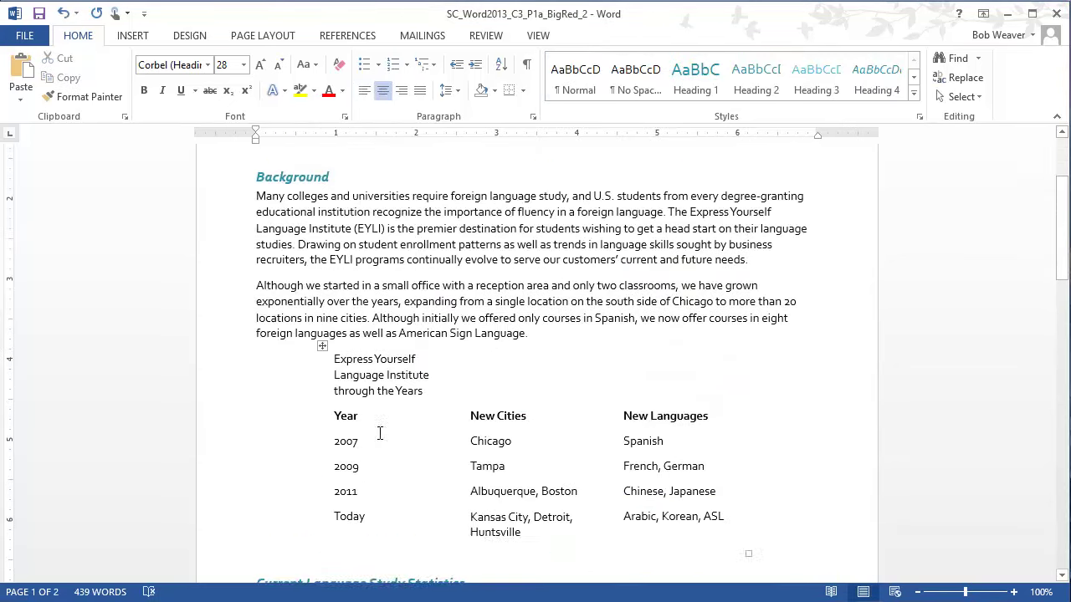
{"action": "scroll", "coordinate": [379, 432], "scroll_direction": "down", "scroll_amount": 1}
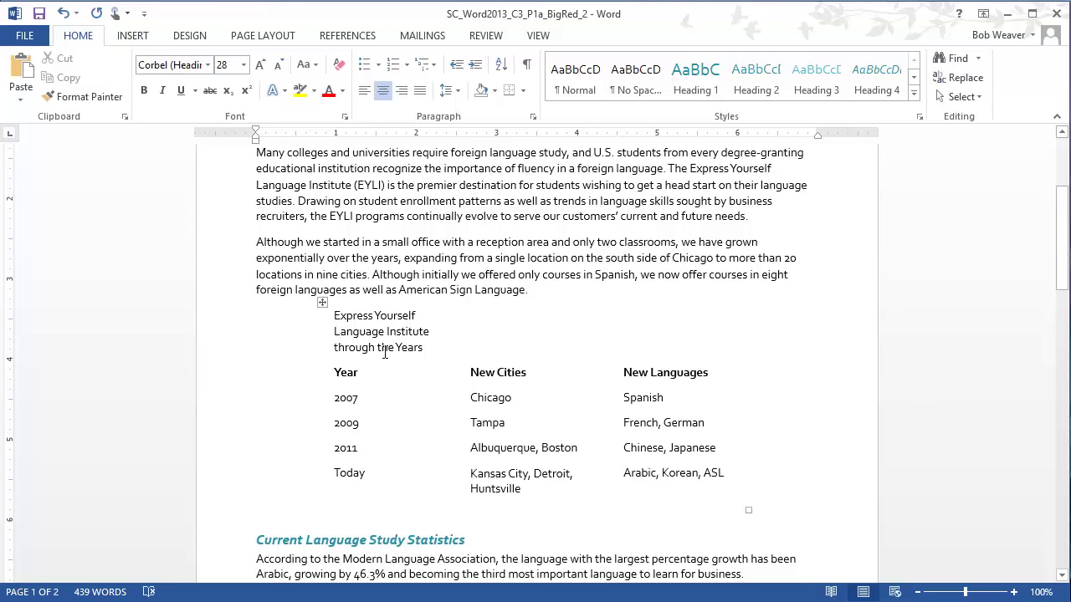
{"action": "left_click", "coordinate": [346, 331]}
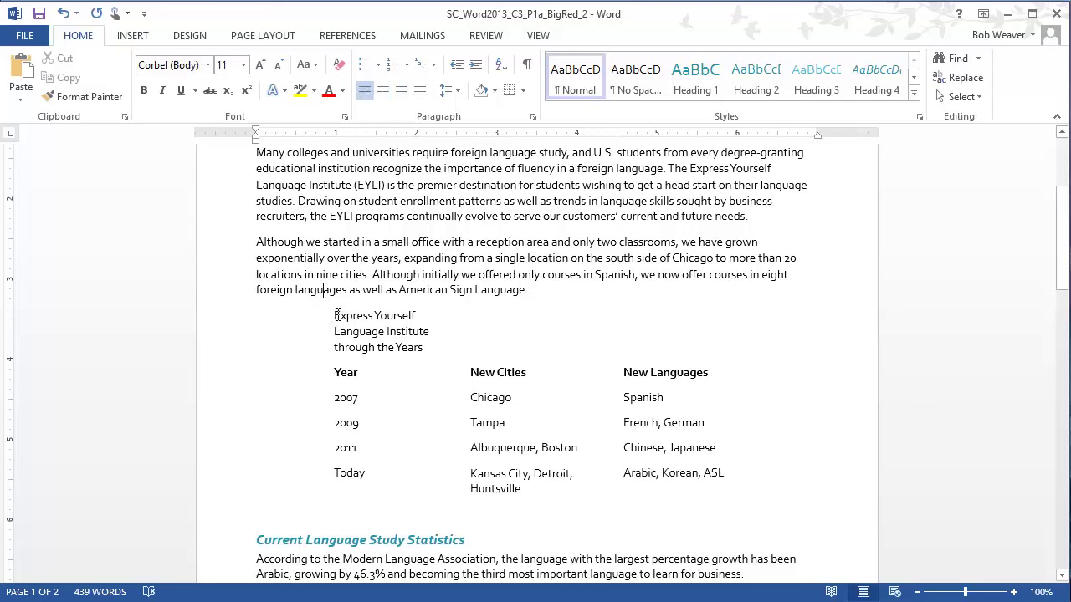
{"action": "left_click", "coordinate": [323, 303]}
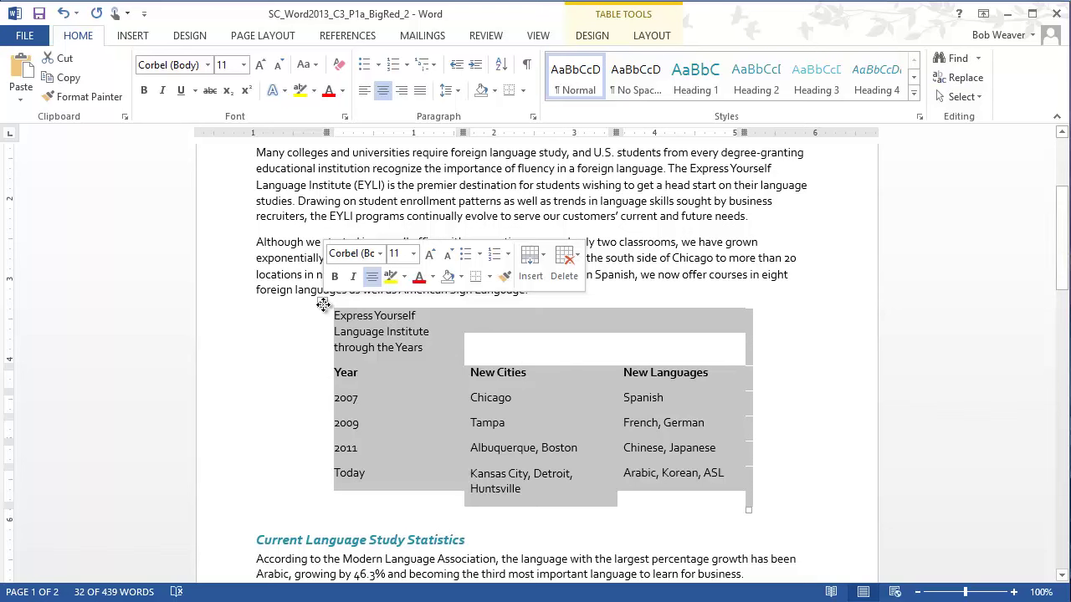
{"action": "left_click", "coordinate": [597, 38]}
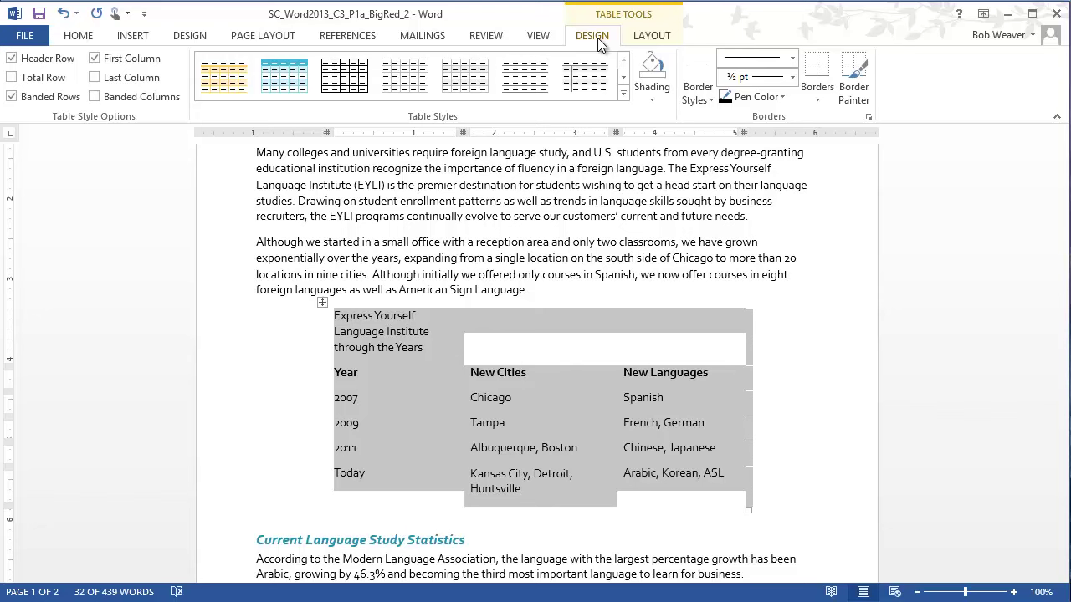
{"action": "left_click", "coordinate": [623, 97]}
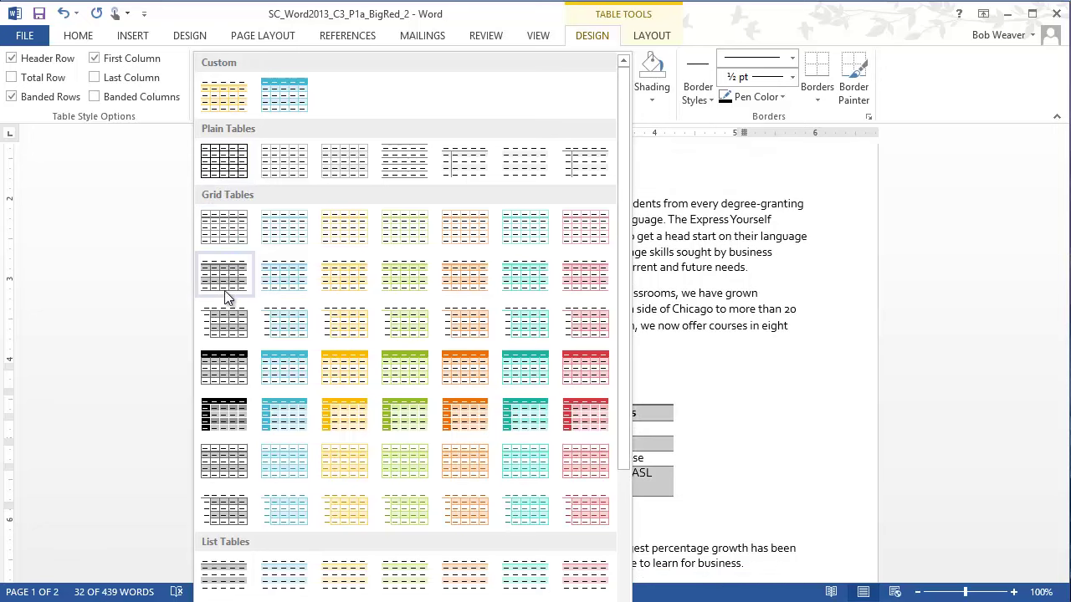
{"action": "left_click", "coordinate": [267, 372]}
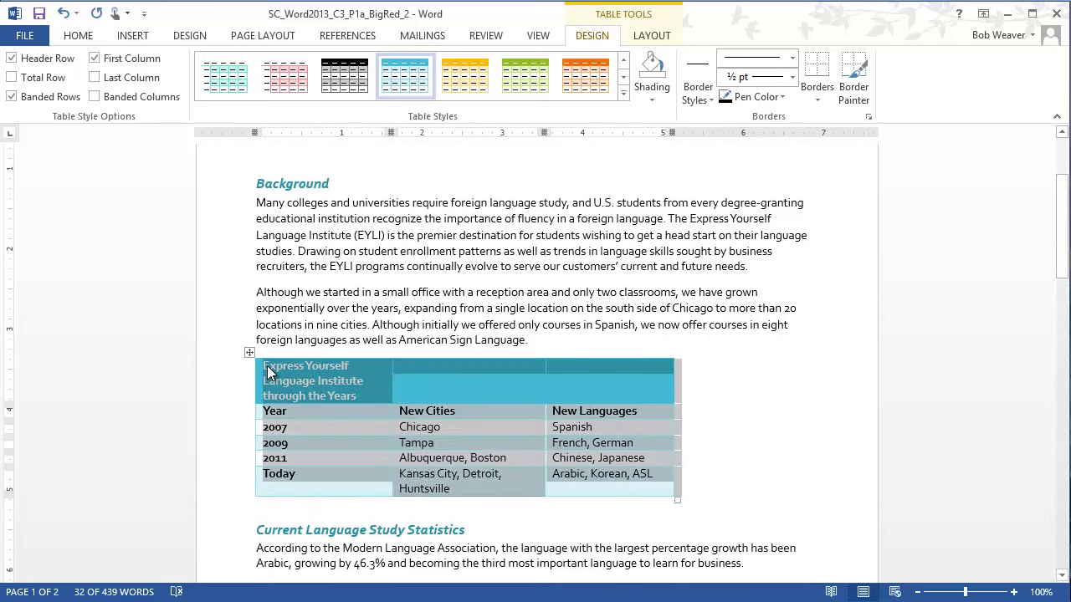
Format the whole "Express Yourself Language Institute through the Years" table with AutoFit Window
{"action": "left_click", "coordinate": [471, 414]}
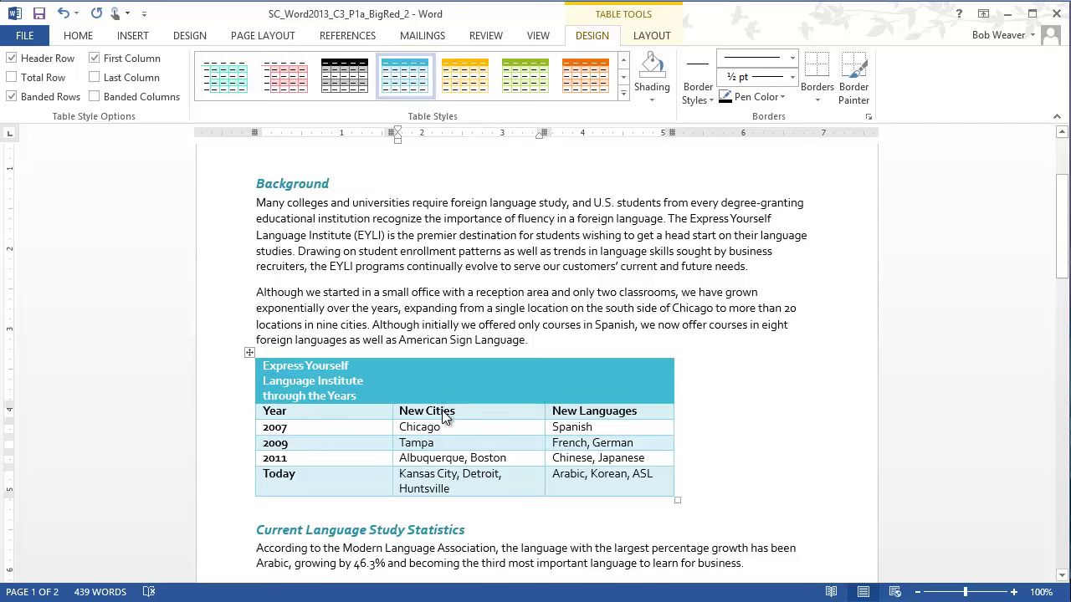
{"action": "right_click", "coordinate": [443, 412]}
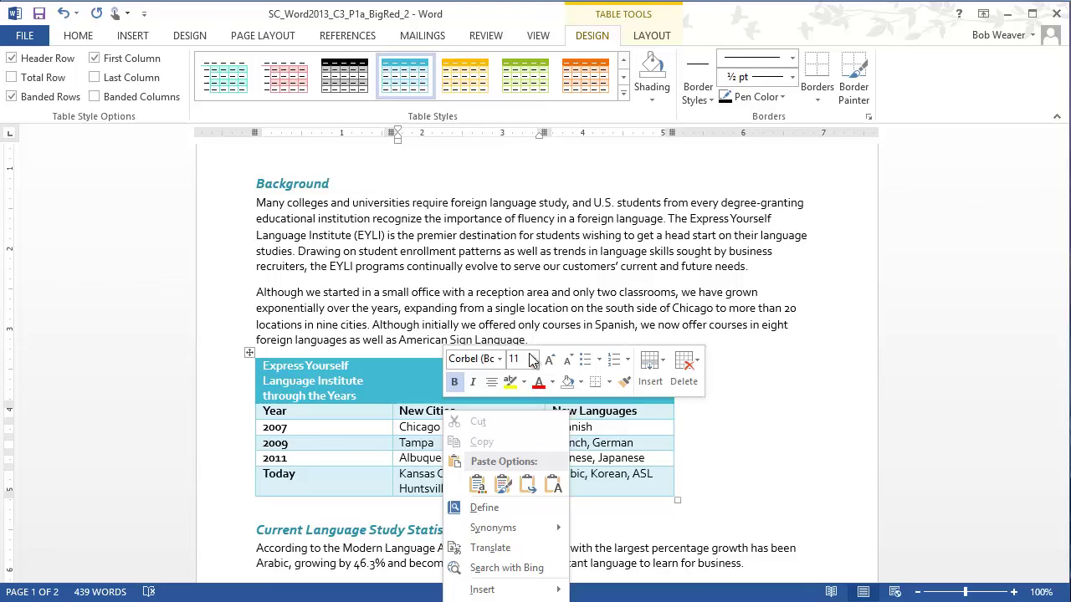
{"action": "left_click", "coordinate": [247, 355]}
{"action": "left_click", "coordinate": [247, 354]}
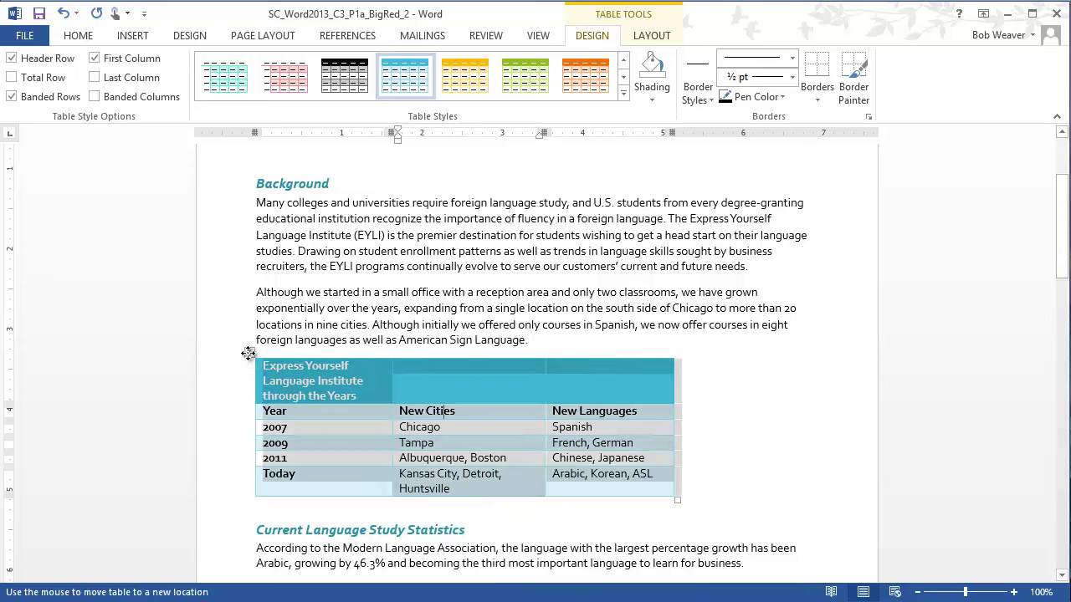
{"action": "right_click", "coordinate": [345, 391]}
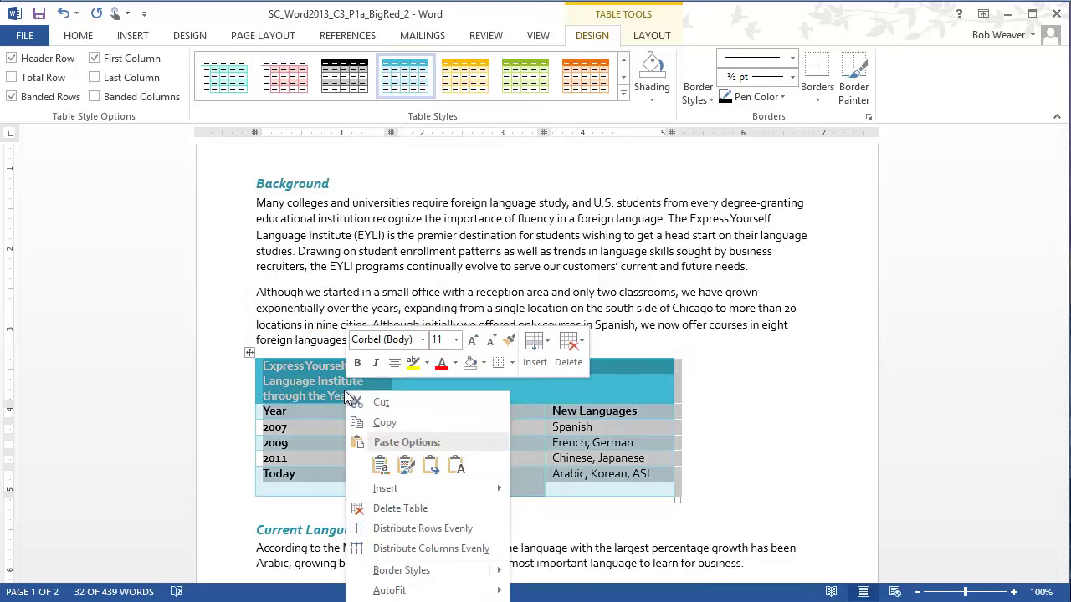
{"action": "mouse_move", "coordinate": [398, 592]}
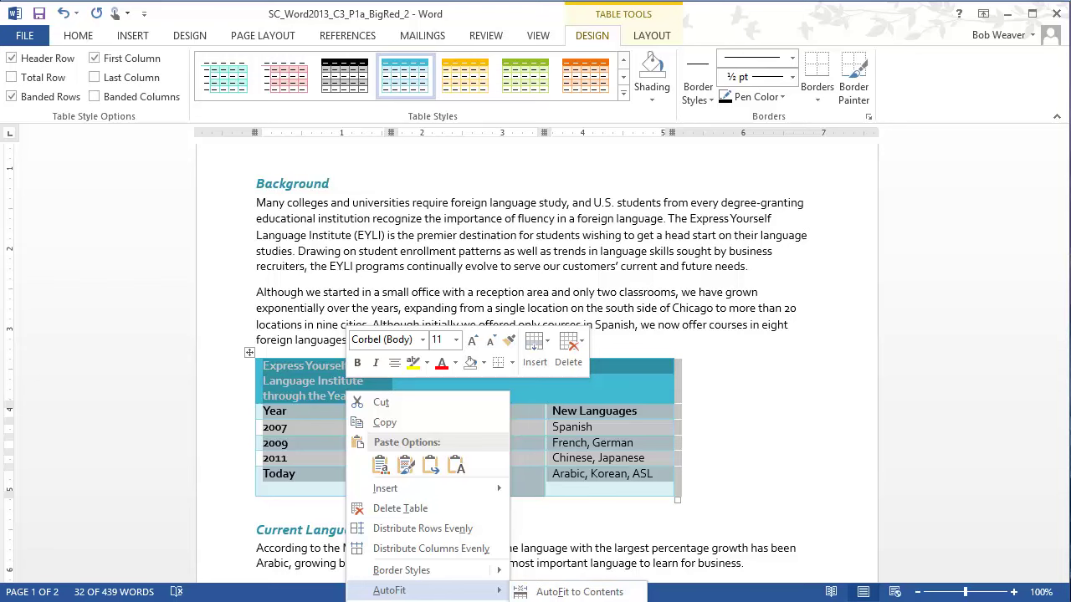
{"action": "left_click", "coordinate": [577, 601]}
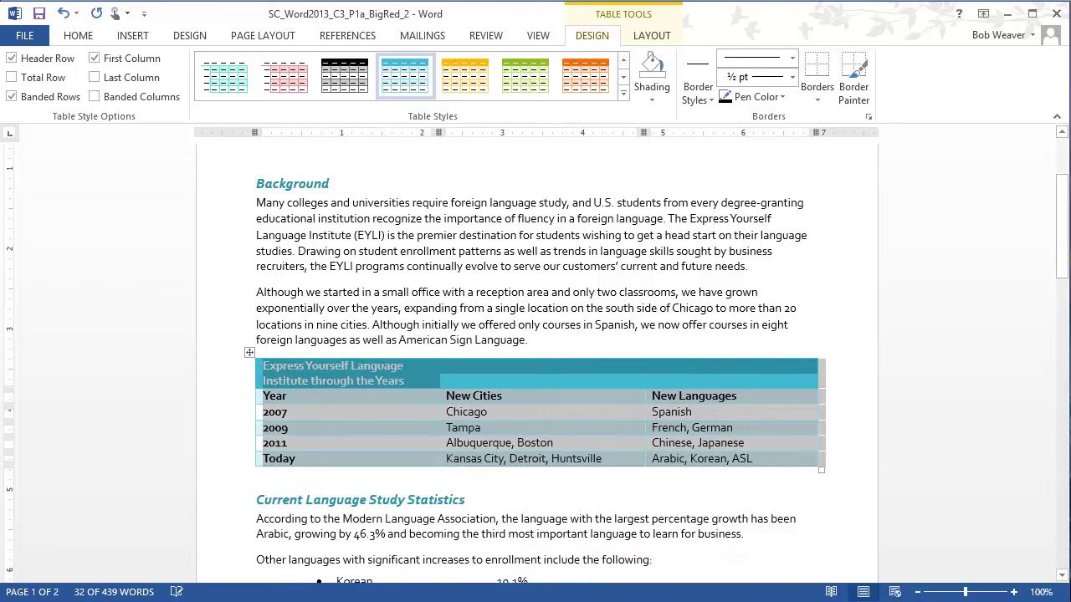
{"action": "left_click", "coordinate": [666, 531]}
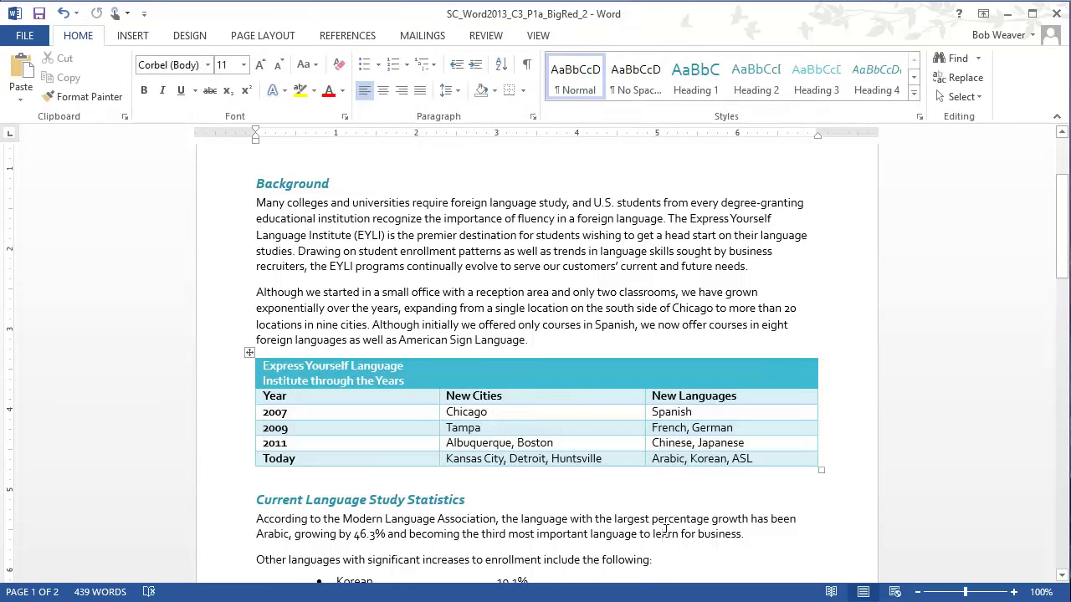
Read the seventh project step about the first table row, and return to the BigRed_2 document
{"action": "key", "text": "alt+Tab"}
{"action": "left_click_drag", "start_coordinate": [354, 435], "coordinate": [492, 453]}
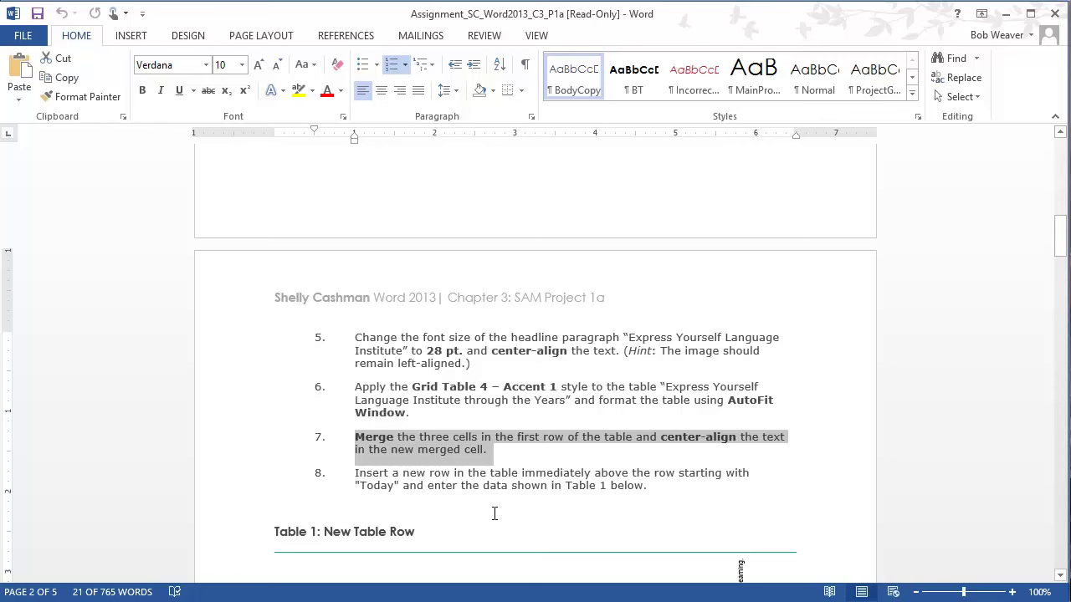
{"action": "key", "text": "alt+Tab"}
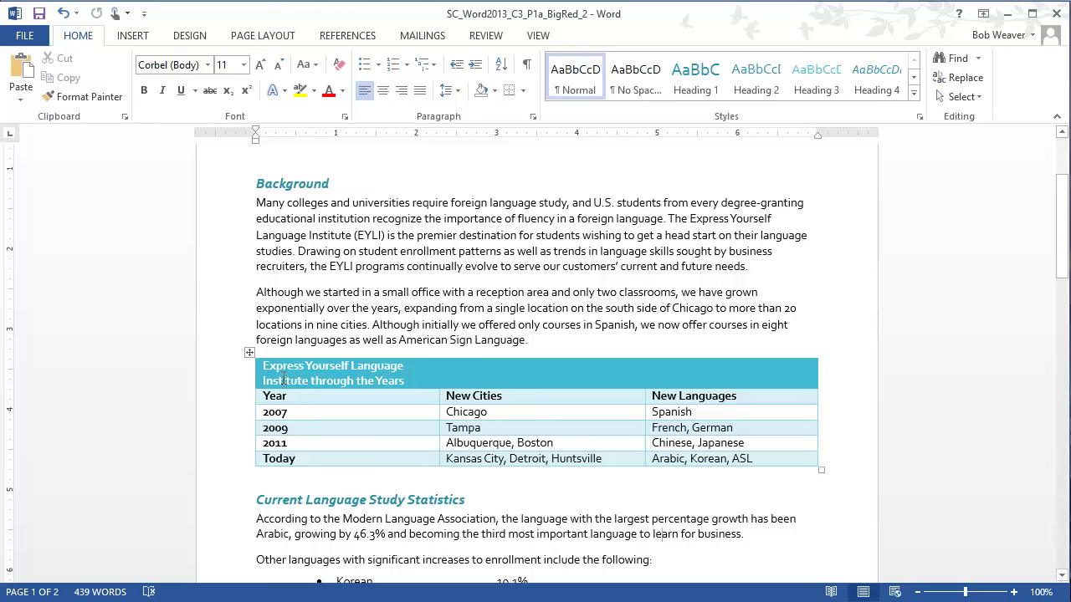
Merge the three cells in the first row of the "Express Yourself Language Institute through the Years" table and center-align the merged cell's text
{"action": "left_click", "coordinate": [289, 373]}
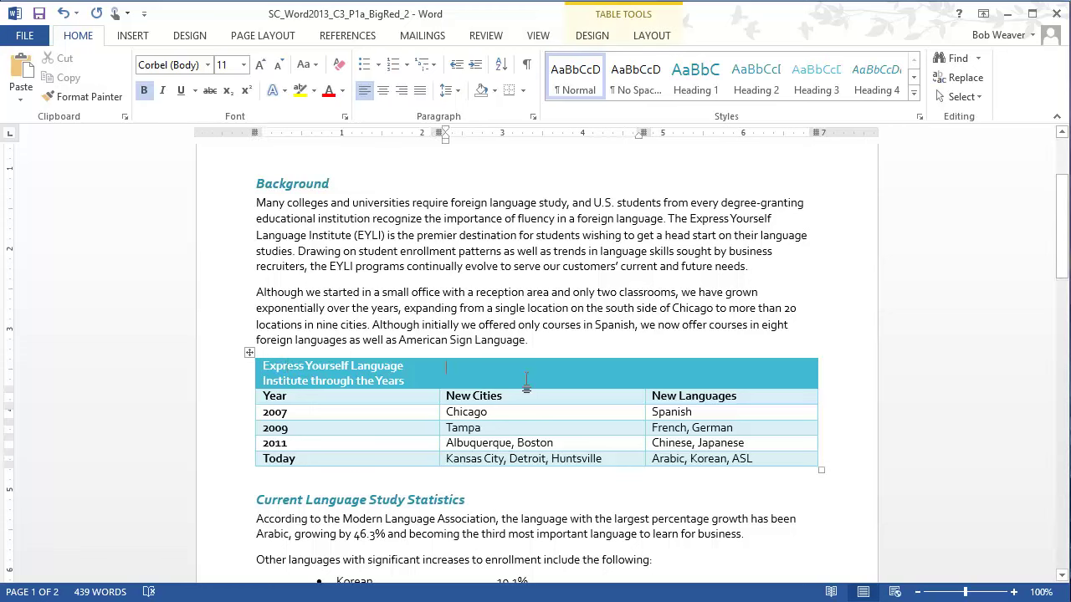
{"action": "left_click", "coordinate": [705, 393]}
{"action": "left_click_drag", "start_coordinate": [350, 371], "coordinate": [719, 382]}
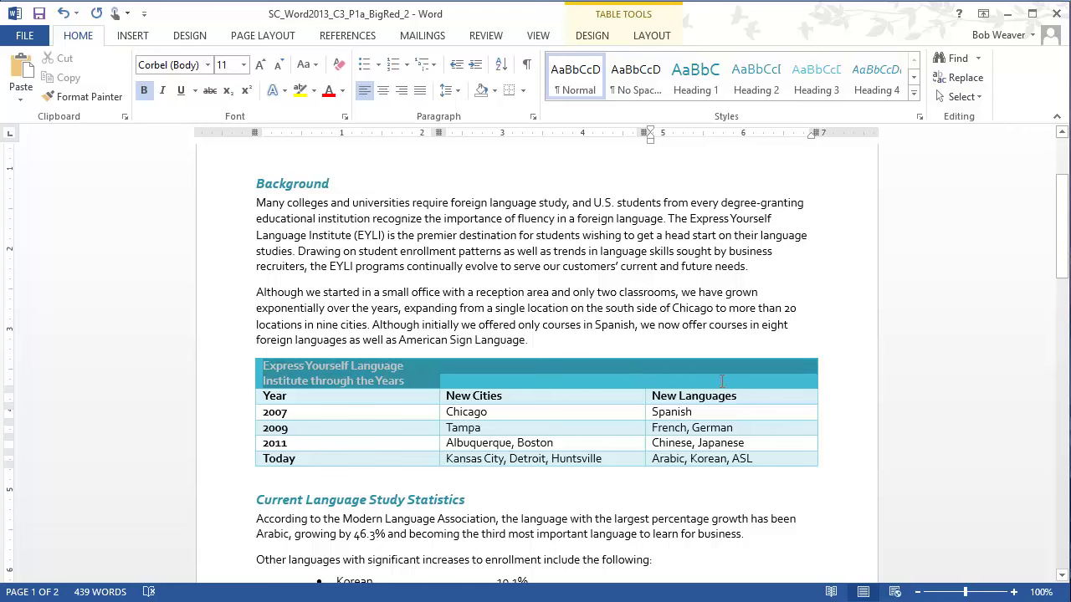
{"action": "right_click", "coordinate": [598, 366]}
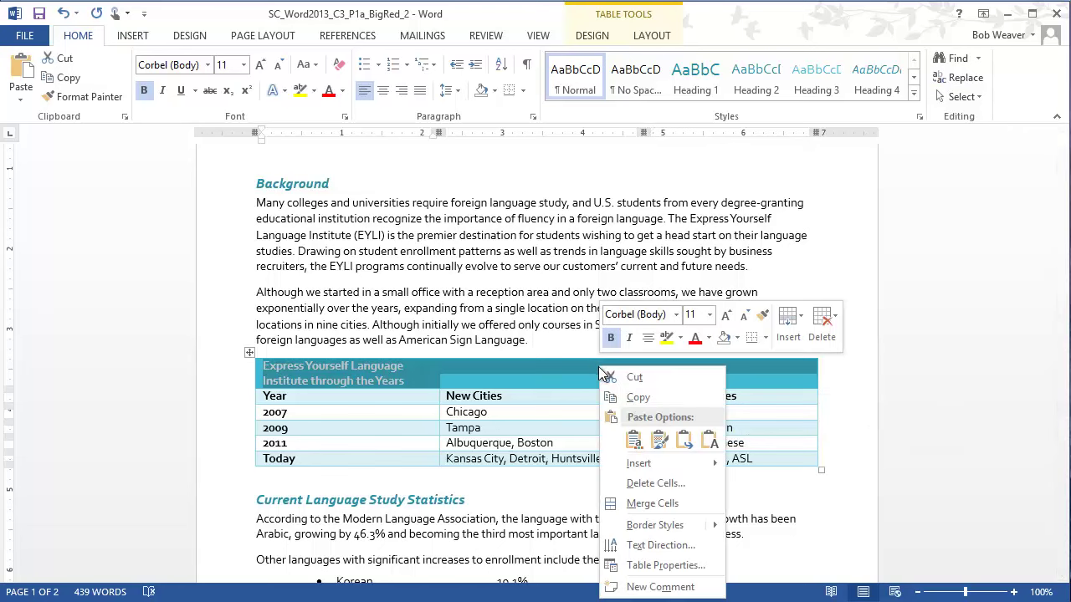
{"action": "left_click", "coordinate": [645, 504]}
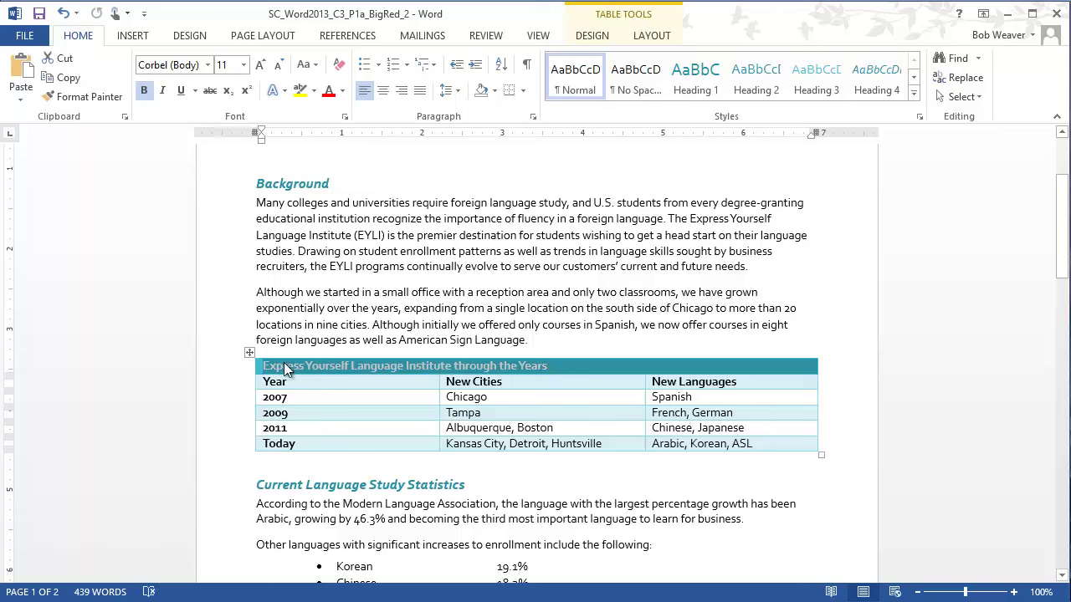
{"action": "left_click", "coordinate": [384, 93]}
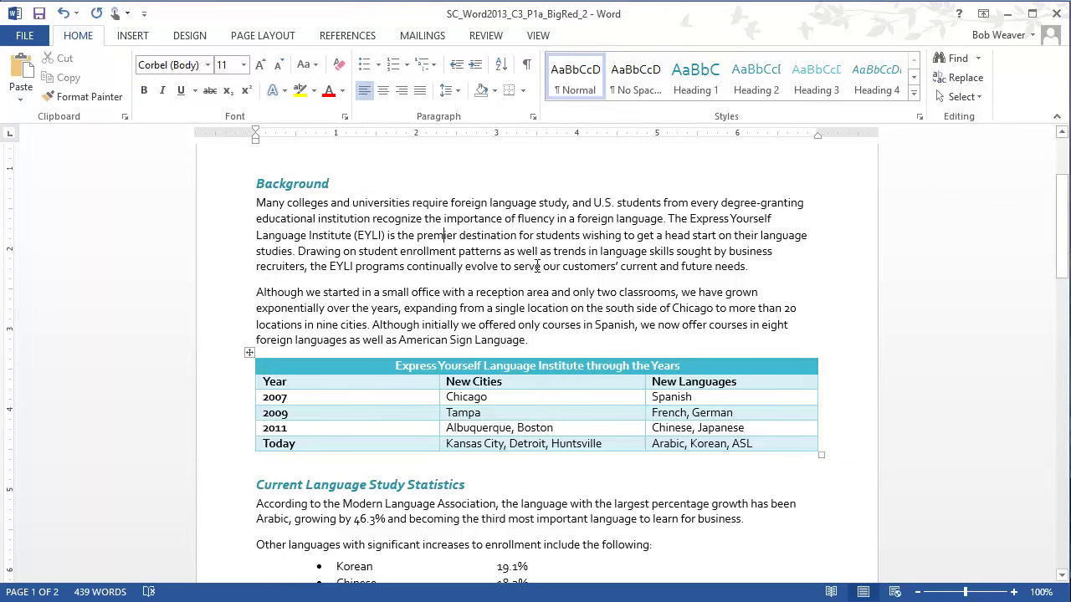
Read the eighth project step about the new table row and its Table 1 data, and return to the BigRed_2 document
{"action": "key", "text": "alt+Tab"}
{"action": "left_click_drag", "start_coordinate": [349, 474], "coordinate": [669, 490]}
{"action": "scroll", "coordinate": [878, 481], "scroll_direction": "down", "scroll_amount": 3}
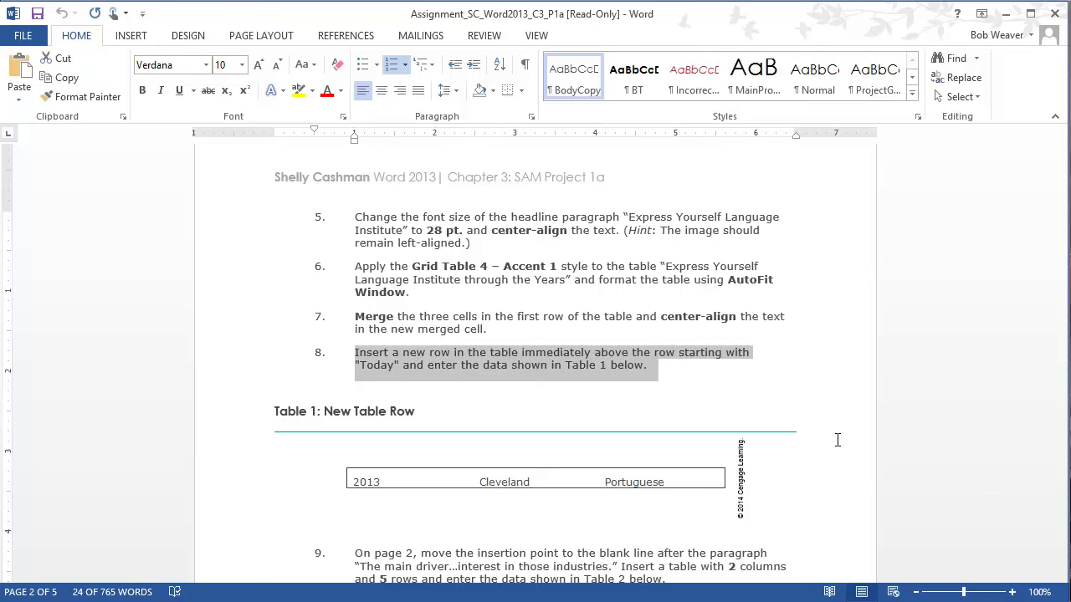
{"action": "double_click", "coordinate": [610, 352]}
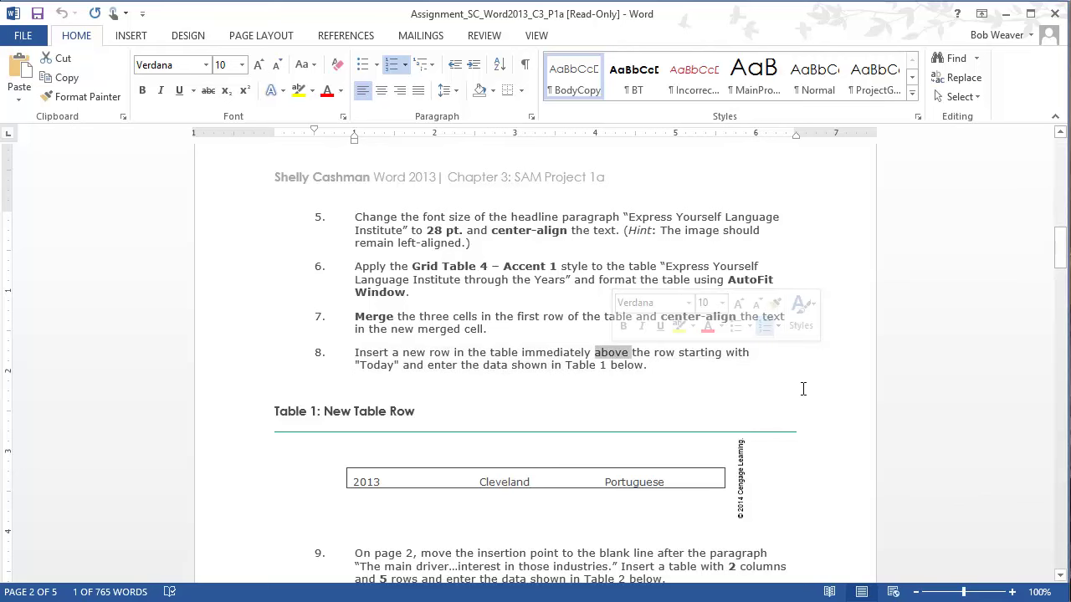
{"action": "key", "text": "alt+Tab"}
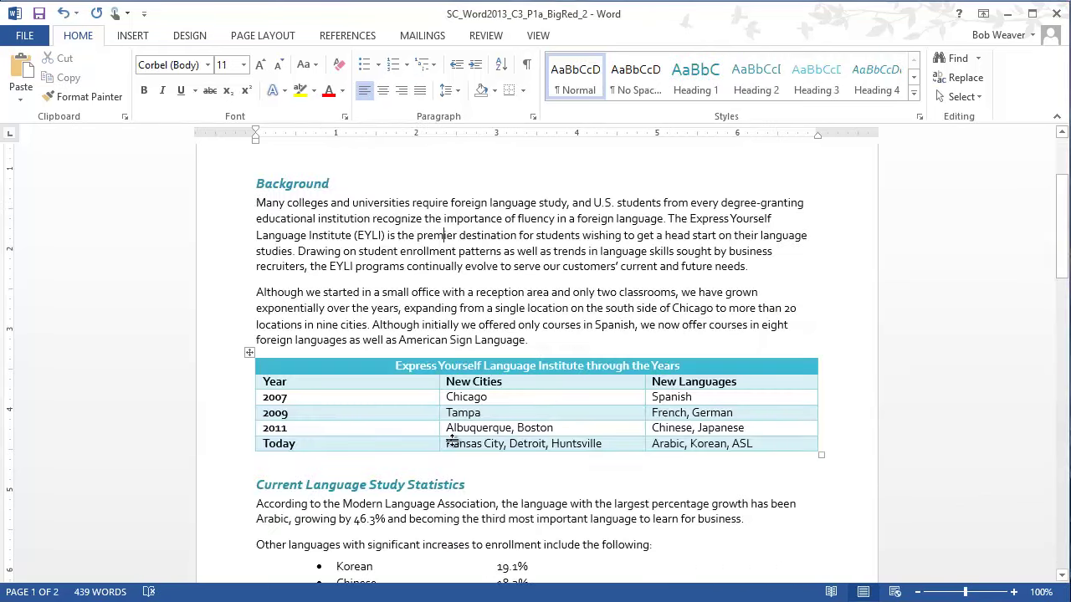
Insert a new table row immediately above the row starting with "Today"
{"action": "left_click", "coordinate": [246, 435]}
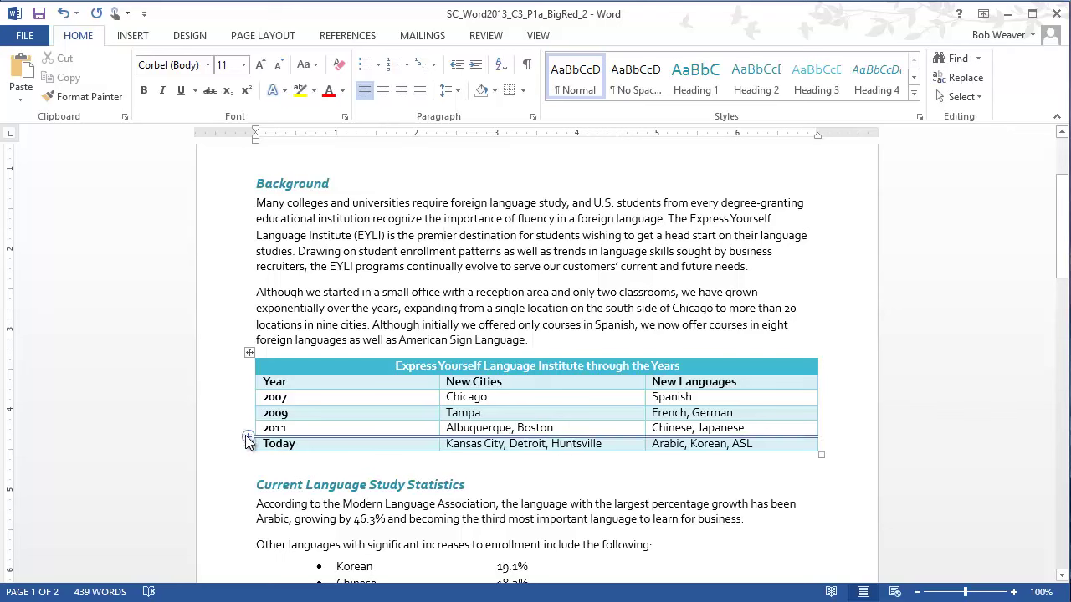
{"action": "left_click", "coordinate": [264, 444]}
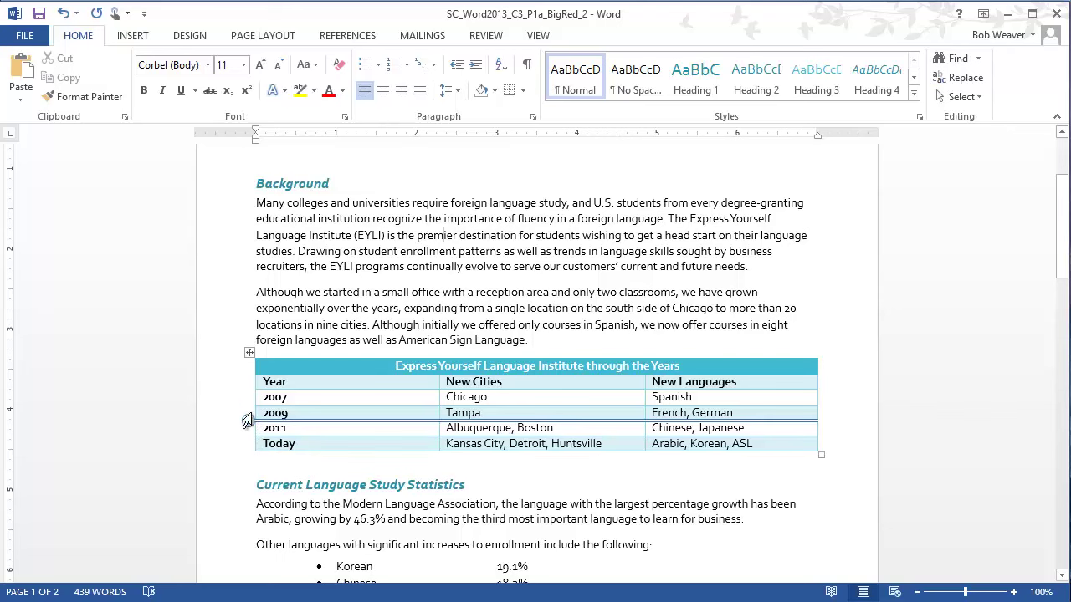
{"action": "mouse_move", "coordinate": [249, 407]}
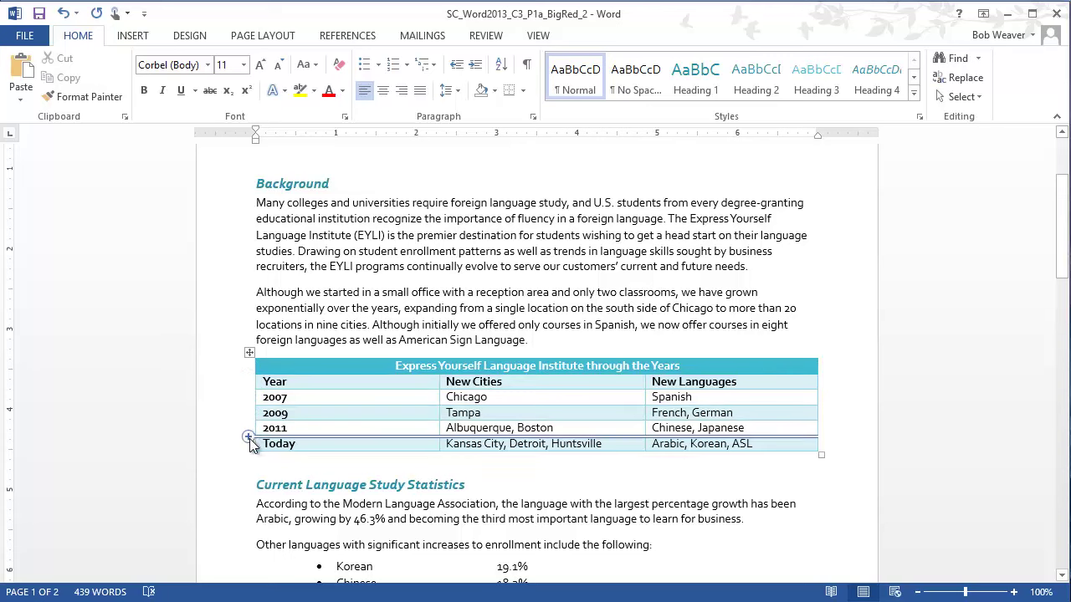
{"action": "left_click", "coordinate": [248, 437]}
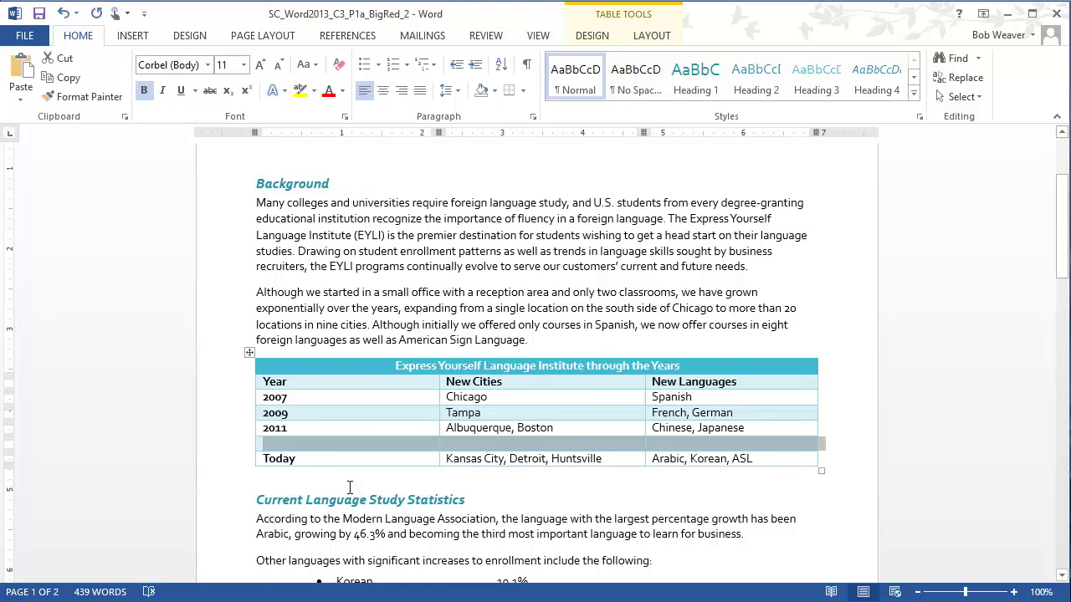
Fill the empty row above "Today" with 2013, Cleveland and Portuguese
{"action": "left_click", "coordinate": [324, 444]}
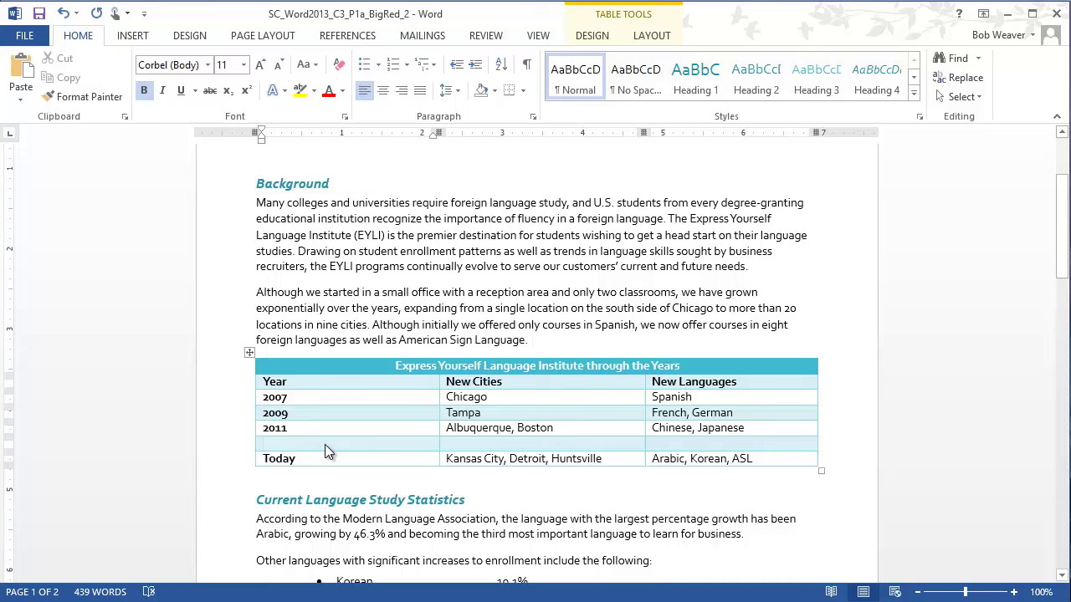
{"action": "type", "text": "2013"}
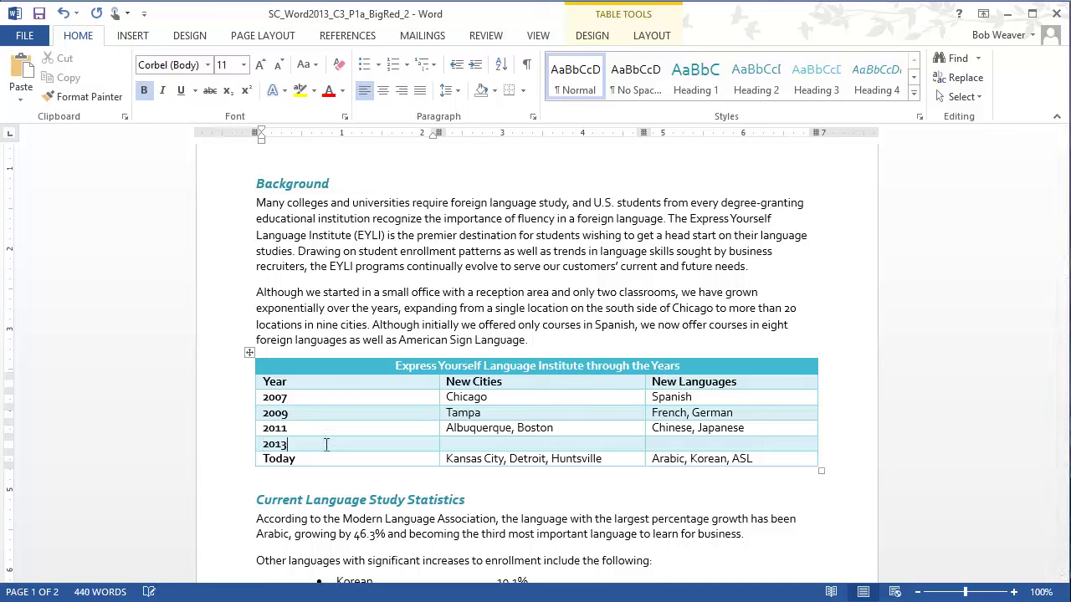
{"action": "key", "text": "Tab"}
{"action": "type", "text": "Cle"}
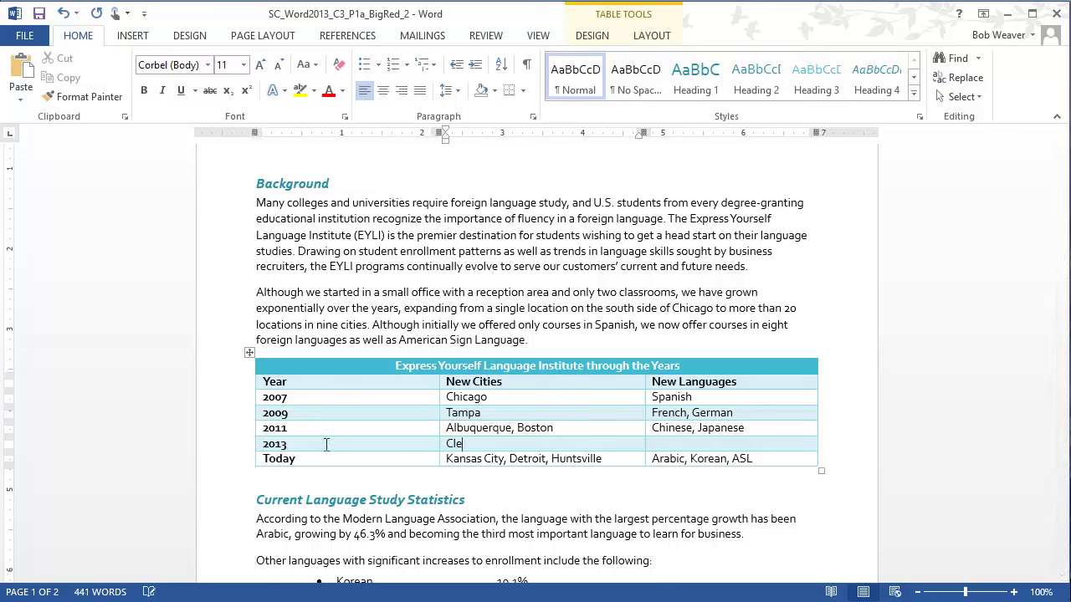
{"action": "type", "text": "veland"}
{"action": "key", "text": "Tab"}
{"action": "type", "text": "Prot"}
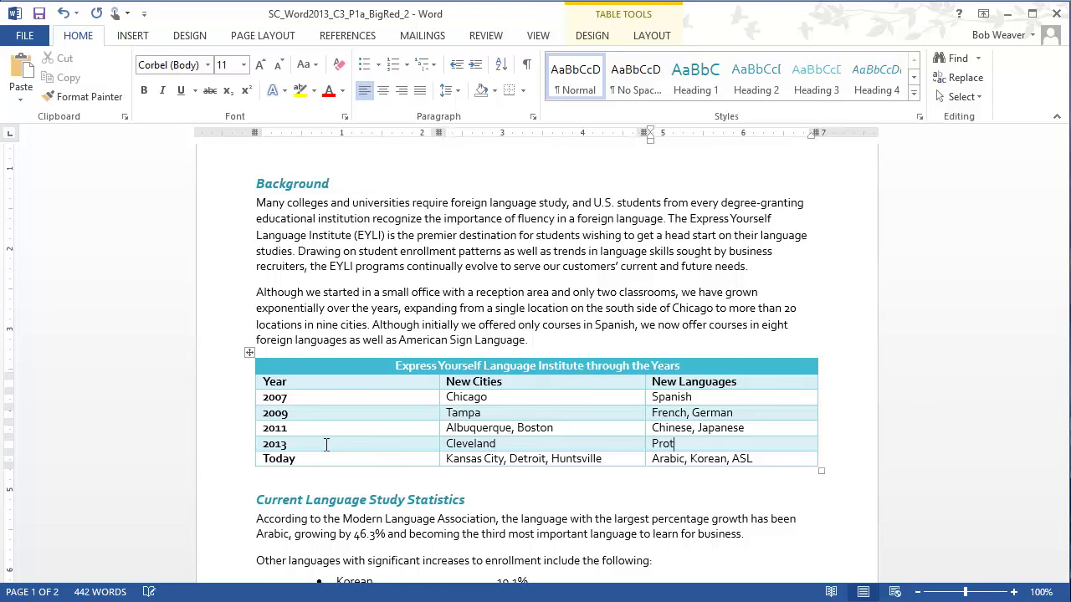
{"action": "key", "text": "BackSpace"}
{"action": "key", "text": "BackSpace"}
{"action": "key", "text": "BackSpace"}
{"action": "type", "text": "ortuguese"}
Read the ninth project step about the new page 2 table and its Table 2 data, and return to the BigRed_2 document
{"action": "key", "text": "alt+Tab"}
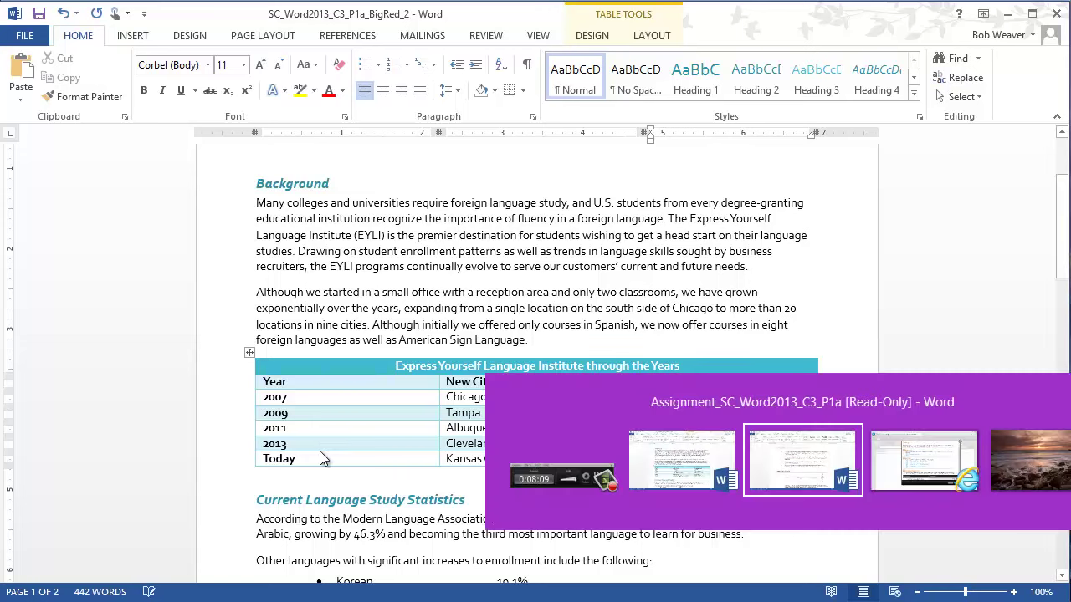
{"action": "scroll", "coordinate": [401, 460], "scroll_direction": "down", "scroll_amount": 2}
{"action": "left_click_drag", "start_coordinate": [357, 399], "coordinate": [674, 423]}
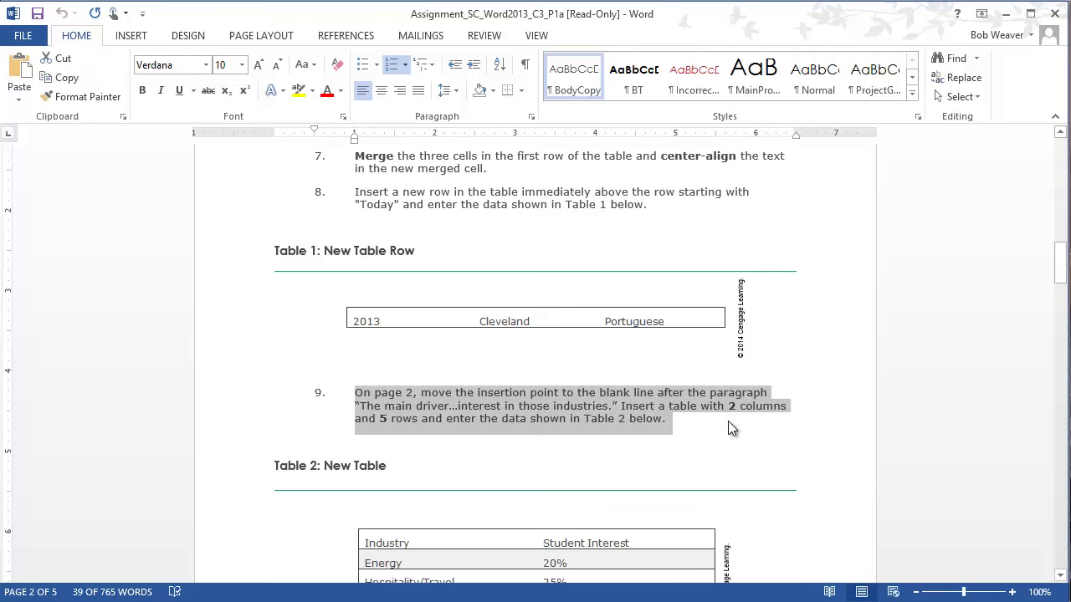
{"action": "scroll", "coordinate": [728, 428], "scroll_direction": "down", "scroll_amount": 3}
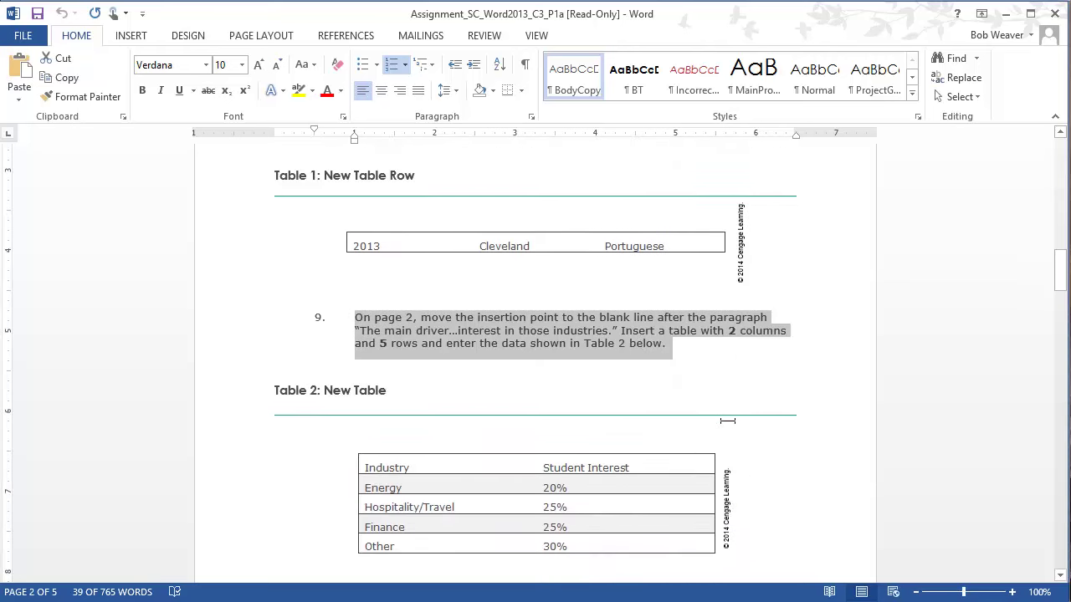
{"action": "key", "text": "alt+Tab"}
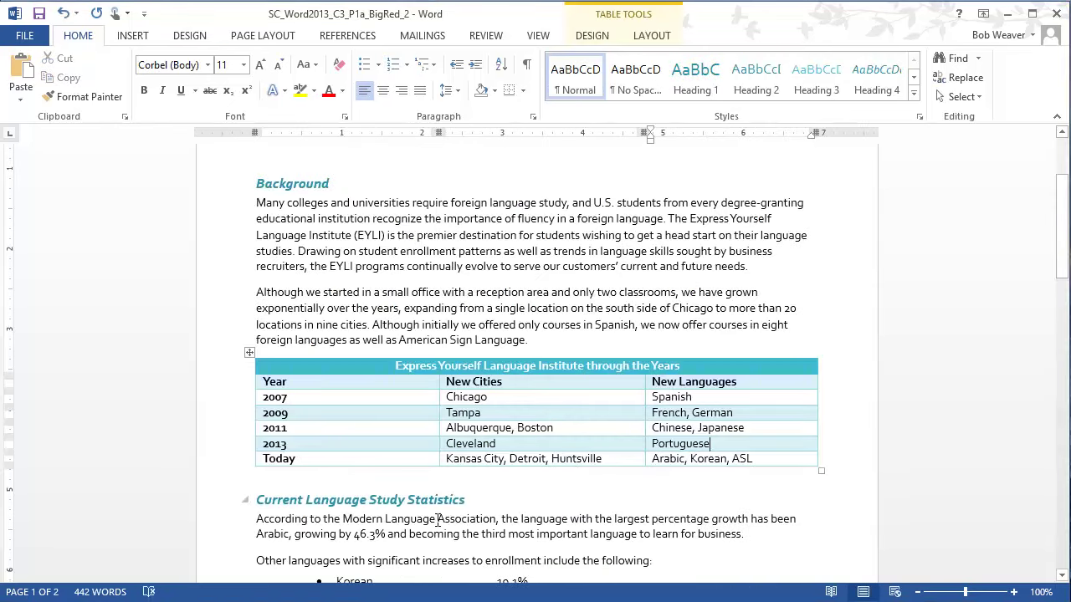
Insert a table with 2 columns and 5 rows on the blank line after the "The main driver" paragraph on page 2
{"action": "scroll", "coordinate": [420, 525], "scroll_direction": "down", "scroll_amount": 7}
{"action": "scroll", "coordinate": [420, 524], "scroll_direction": "down", "scroll_amount": 7}
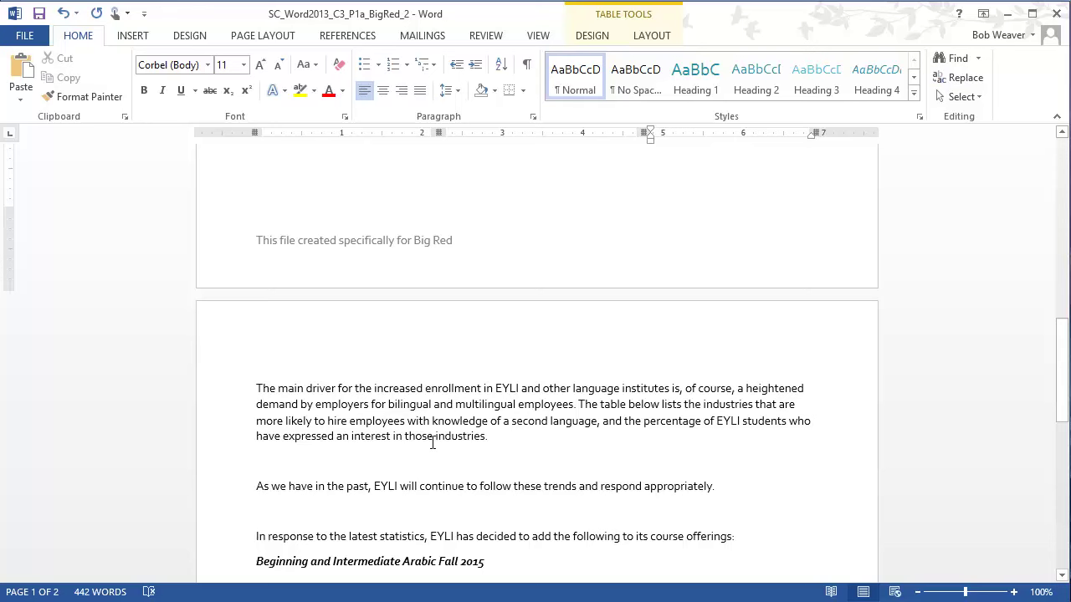
{"action": "left_click", "coordinate": [297, 464]}
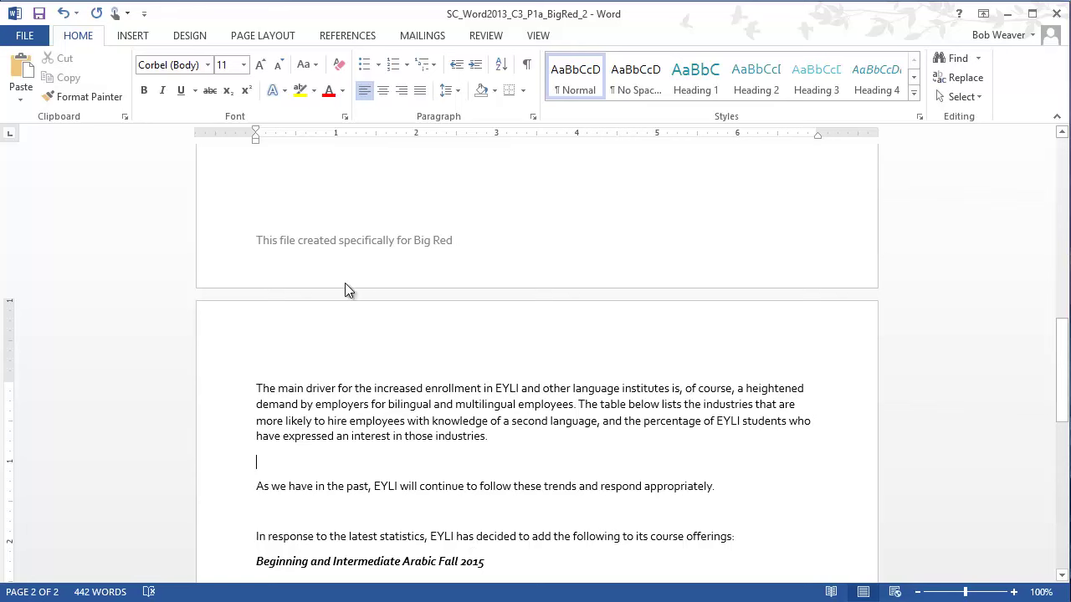
{"action": "left_click", "coordinate": [132, 37]}
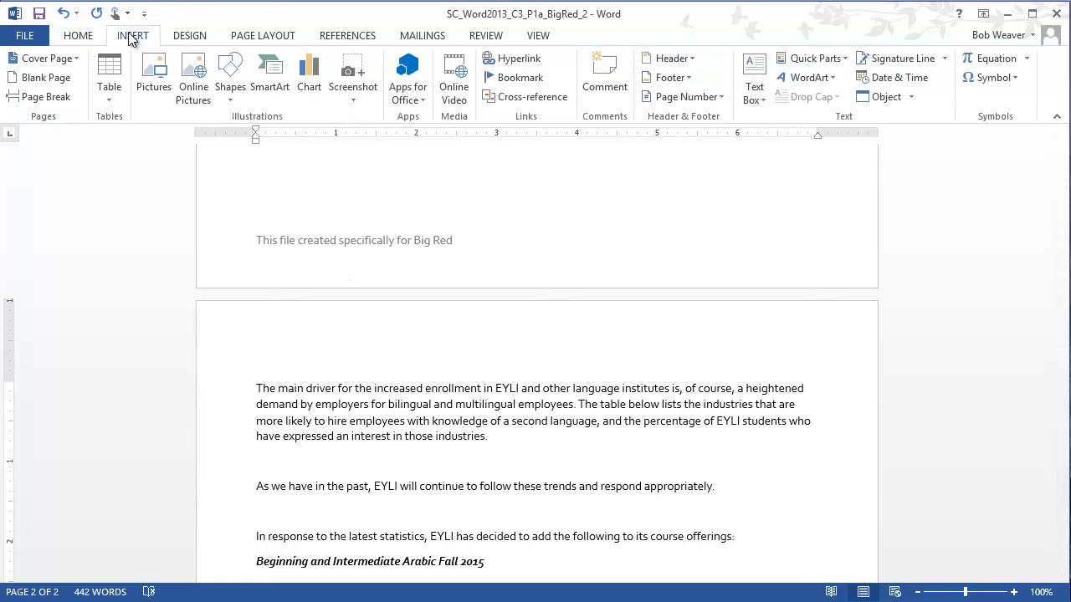
{"action": "left_click", "coordinate": [108, 97]}
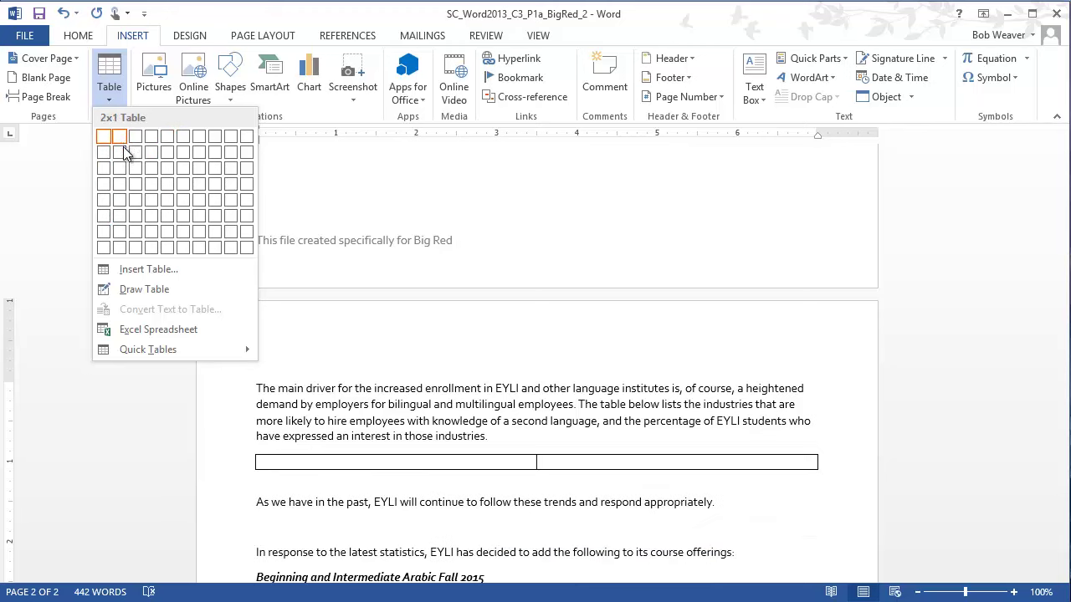
{"action": "left_click", "coordinate": [120, 204]}
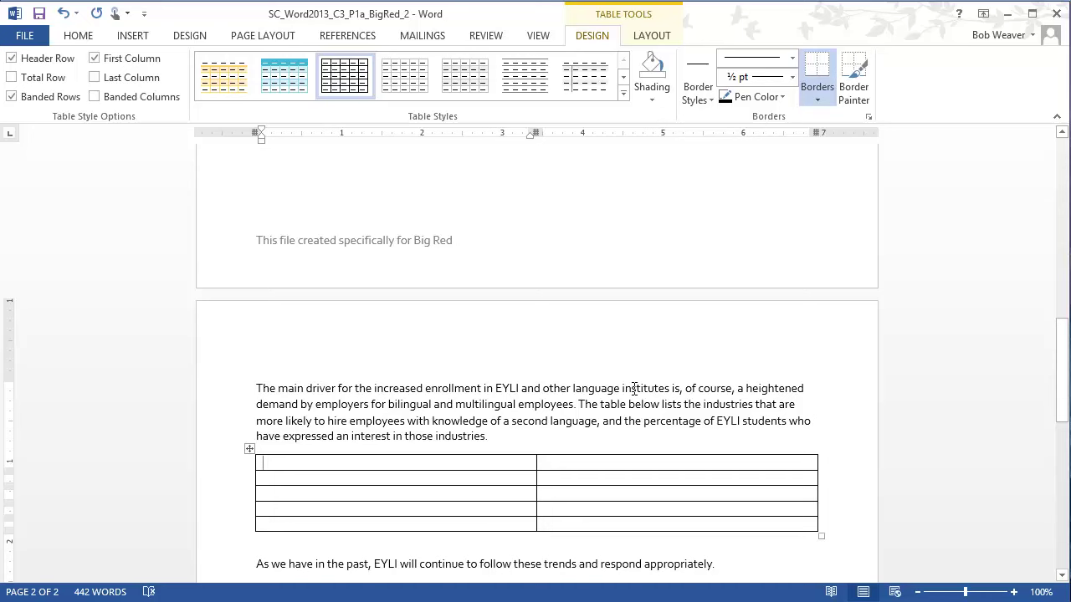
Check the Table 2 data in the instructions and enter the headings Industry and Student Interest in the new table's first row
{"action": "key", "text": "alt+Tab"}
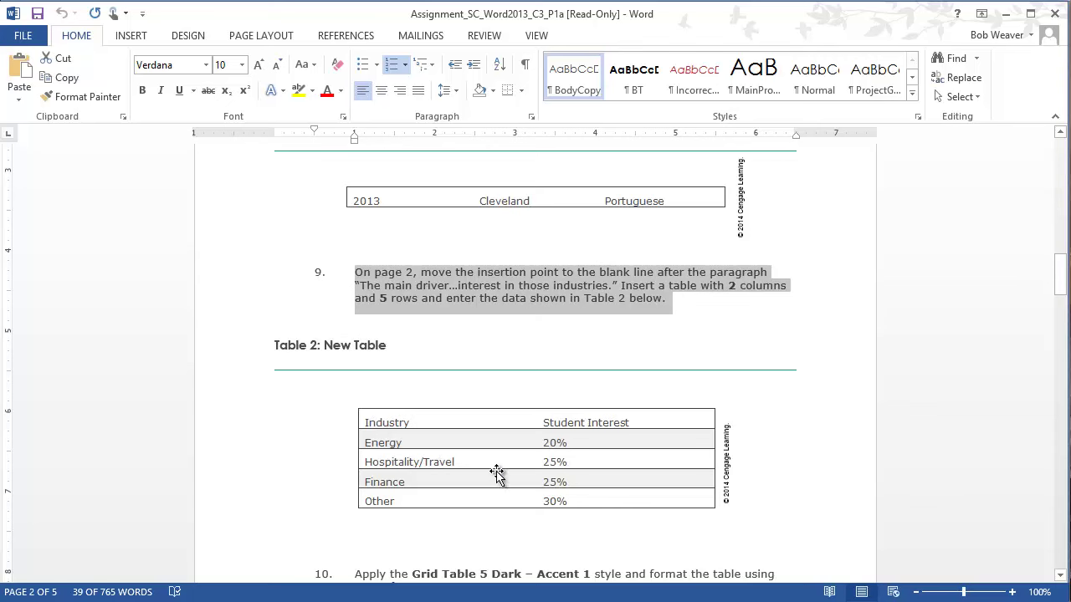
{"action": "key", "text": "alt+Tab"}
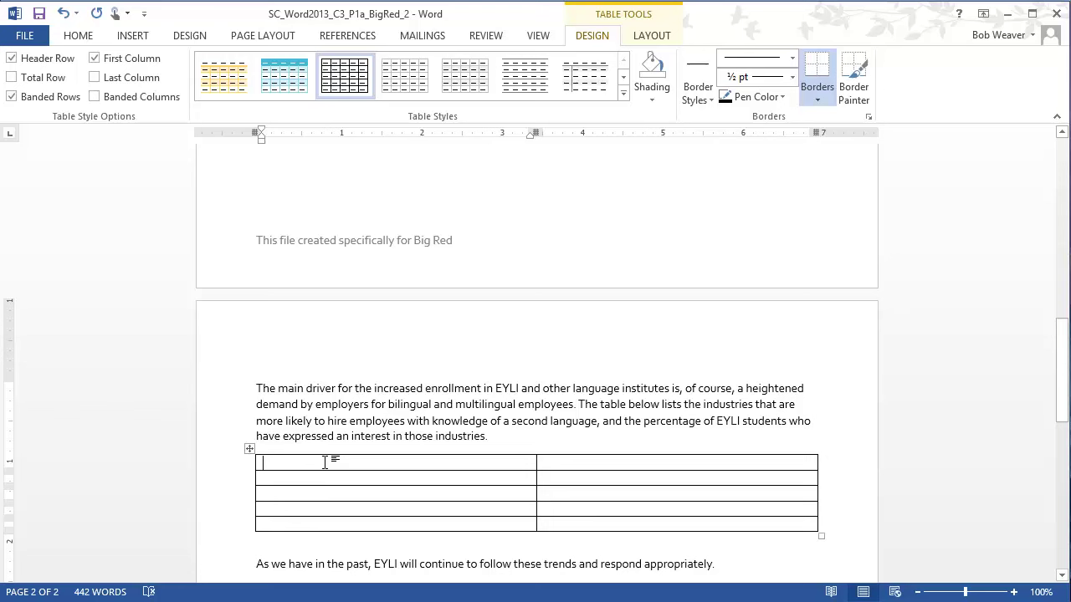
{"action": "type", "text": "Industry"}
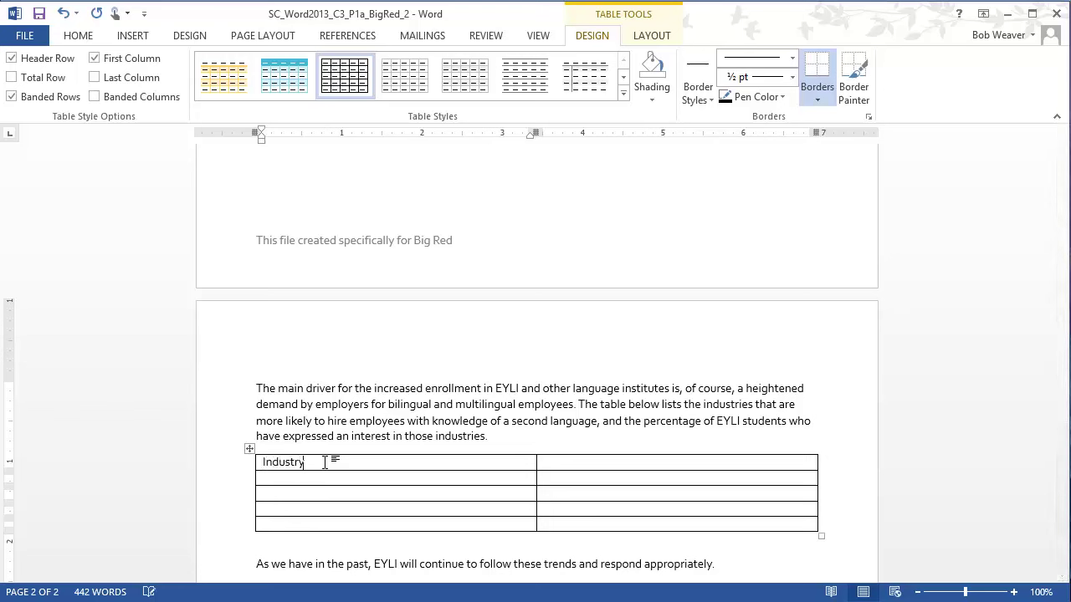
{"action": "key", "text": "Tab"}
{"action": "type", "text": "Student "}
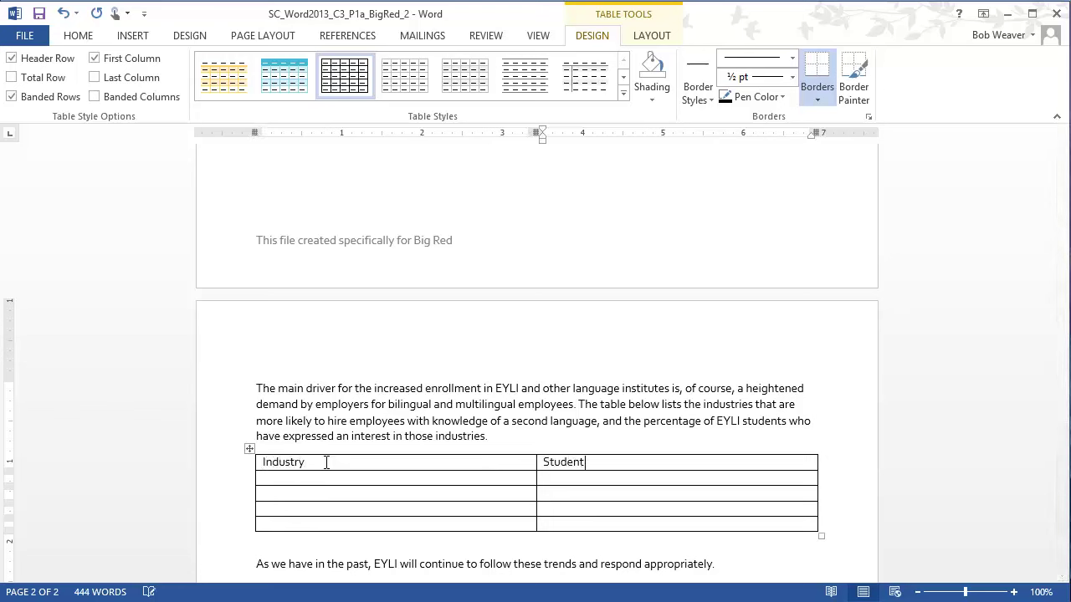
{"action": "type", "text": "Intrest"}
{"action": "key", "text": "BackSpace"}
{"action": "key", "text": "BackSpace"}
{"action": "key", "text": "BackSpace"}
{"action": "key", "text": "BackSpace"}
{"action": "type", "text": "erest"}
Fill the second and third rows of the page 2 table with Energy, 20% and Hospitality/Travel, 25%
{"action": "key", "text": "Tab"}
{"action": "type", "text": "Energy"}
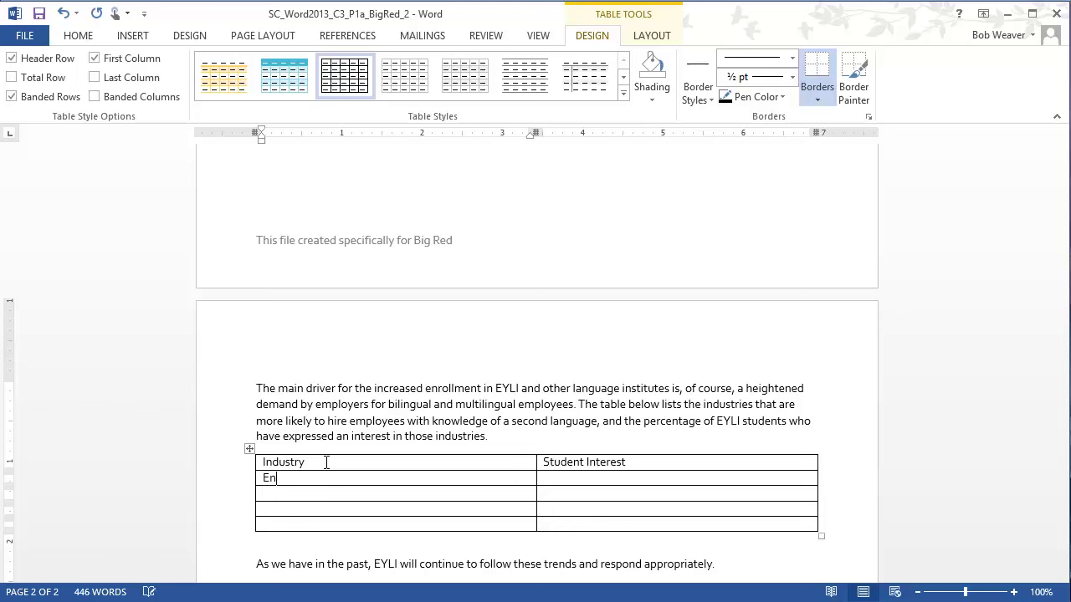
{"action": "key", "text": "Tab"}
{"action": "type", "text": "20%"}
{"action": "key", "text": "Tab"}
{"action": "type", "text": "Hospitality"}
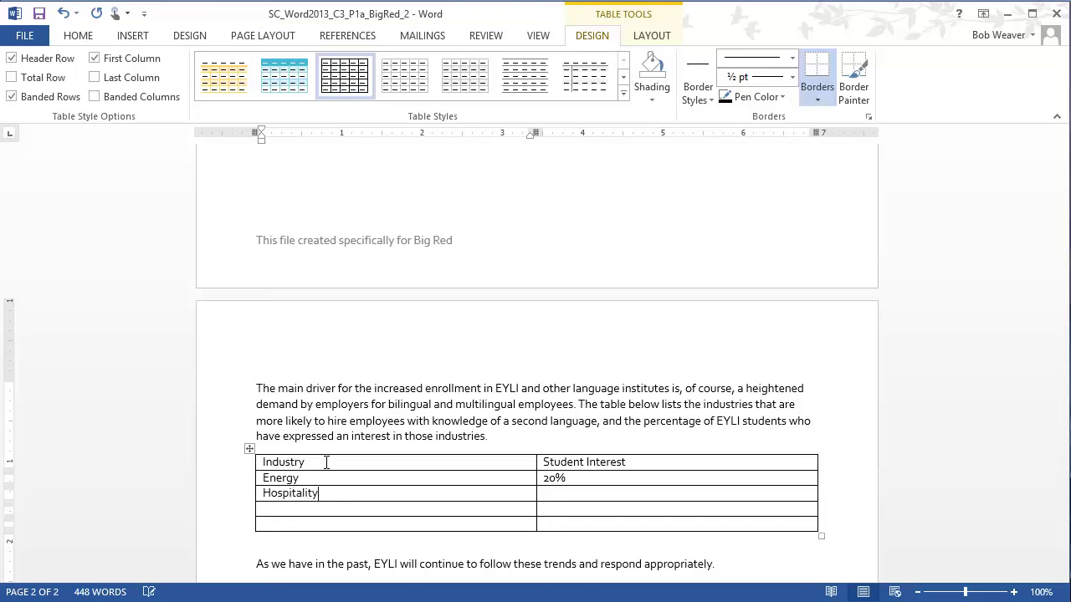
{"action": "key", "text": "Tab"}
{"action": "key", "text": "Left"}
{"action": "type", "text": "/Travel"}
{"action": "key", "text": "Tab"}
{"action": "type", "text": "25%"}
Fill the last two rows of the page 2 table with Finance, 25% and Other, 30%
{"action": "key", "text": "Tab"}
{"action": "type", "text": "Finance"}
{"action": "key", "text": "Tab"}
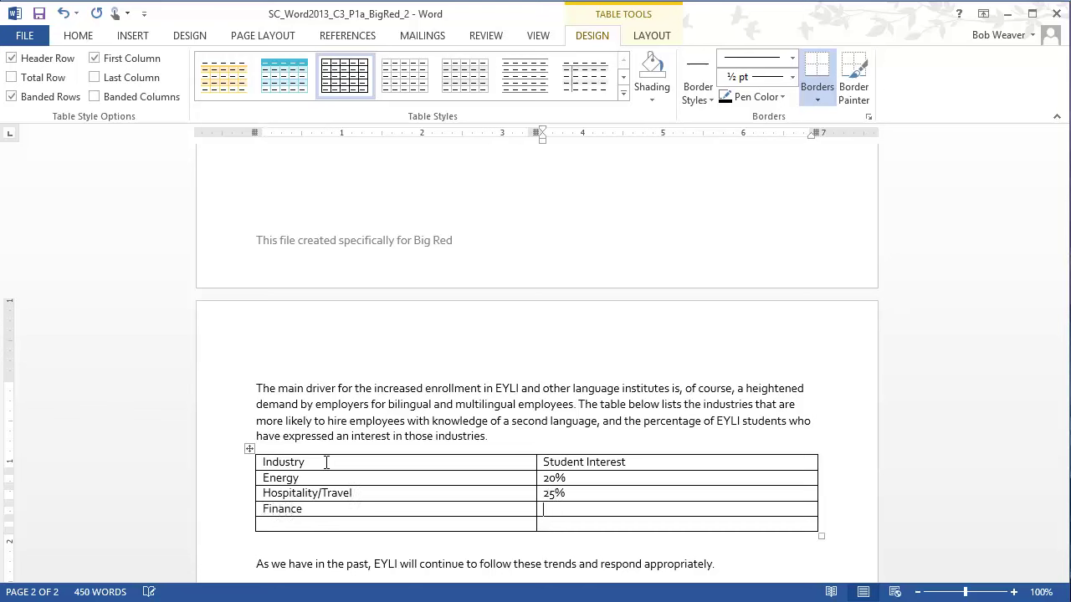
{"action": "type", "text": "25%"}
{"action": "key", "text": "Tab"}
{"action": "type", "text": "Other"}
{"action": "key", "text": "Tab"}
{"action": "type", "text": "30%"}
Compare the page 2 table with Table 2 in the instructions and read the tenth project step about its style and AutoFit setting
{"action": "scroll", "coordinate": [326, 462], "scroll_direction": "down", "scroll_amount": 1}
{"action": "key", "text": "alt+Tab"}
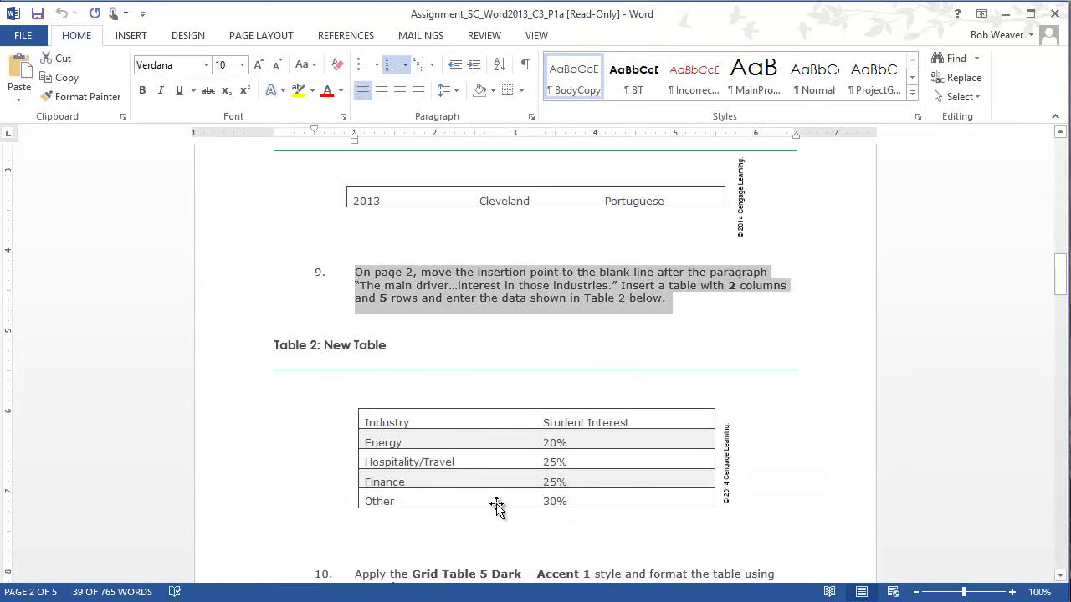
{"action": "key", "text": "alt+Tab"}
{"action": "scroll", "coordinate": [518, 483], "scroll_direction": "down", "scroll_amount": 2}
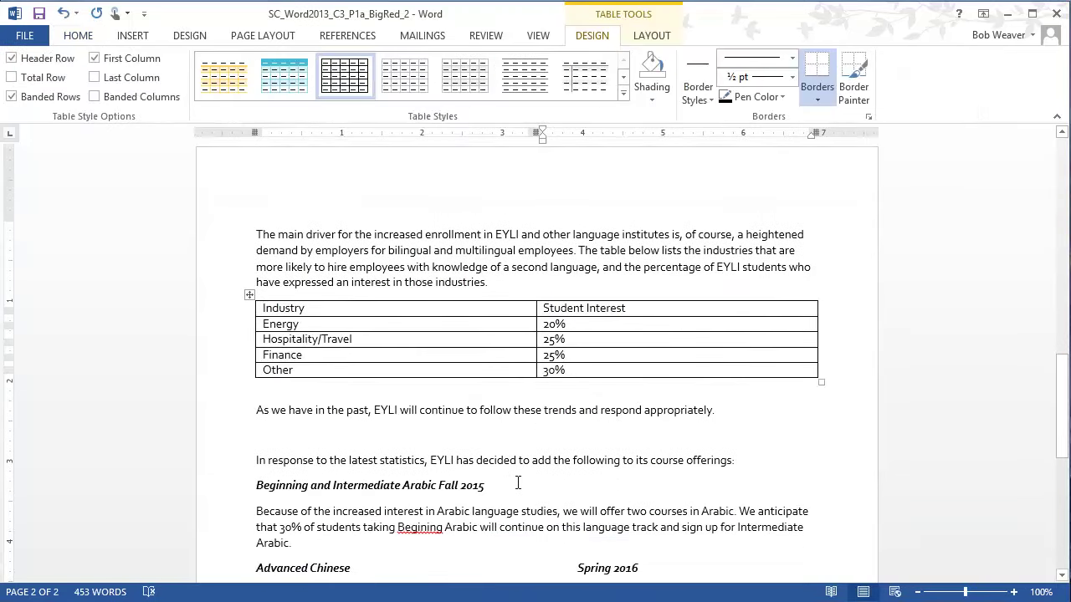
{"action": "key", "text": "alt+Tab"}
{"action": "scroll", "coordinate": [459, 485], "scroll_direction": "down", "scroll_amount": 1}
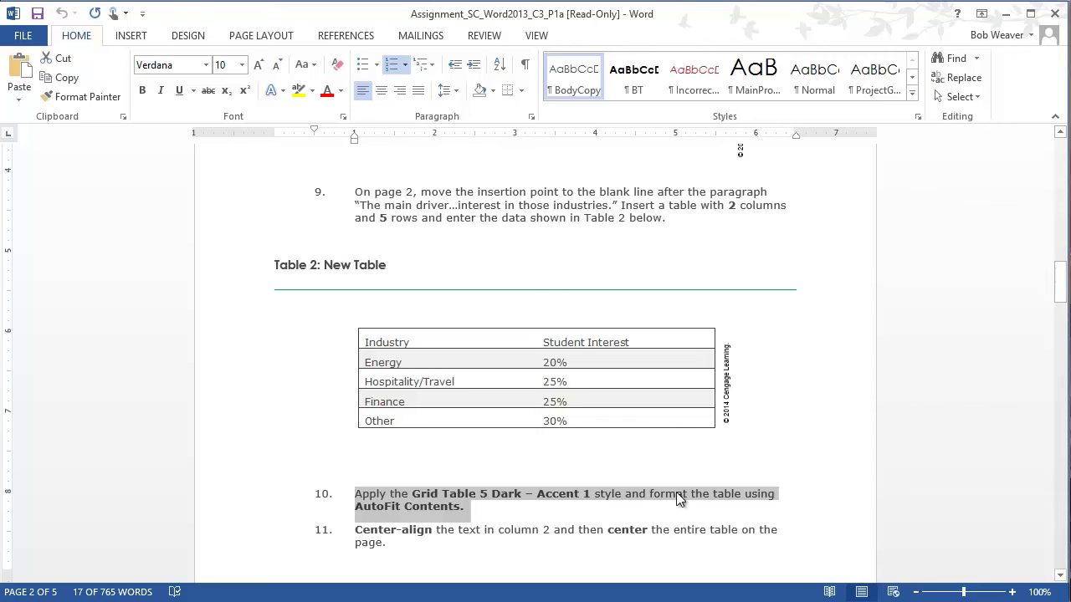
Apply the Grid Table 5 Dark - Accent 1 style to the whole Industry and Student Interest table on page 2
{"action": "key", "text": "alt+Tab"}
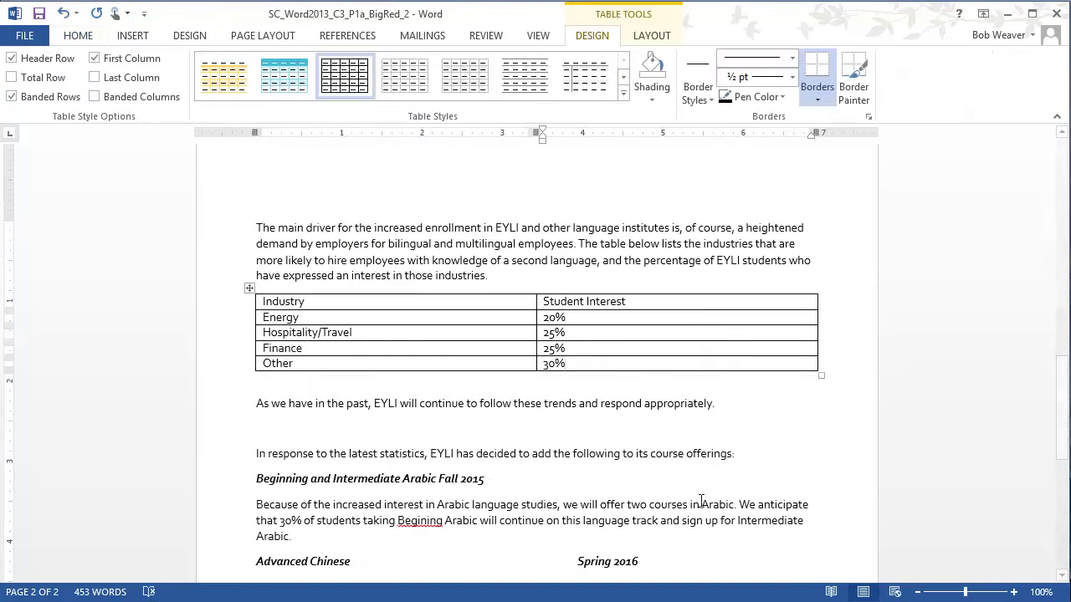
{"action": "left_click", "coordinate": [250, 287]}
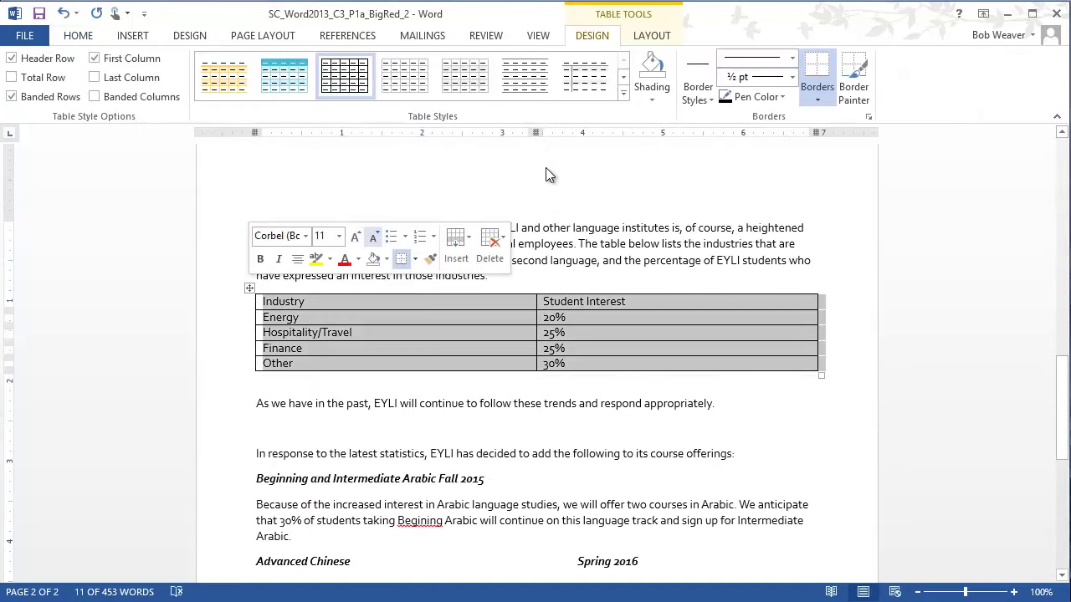
{"action": "left_click", "coordinate": [623, 93]}
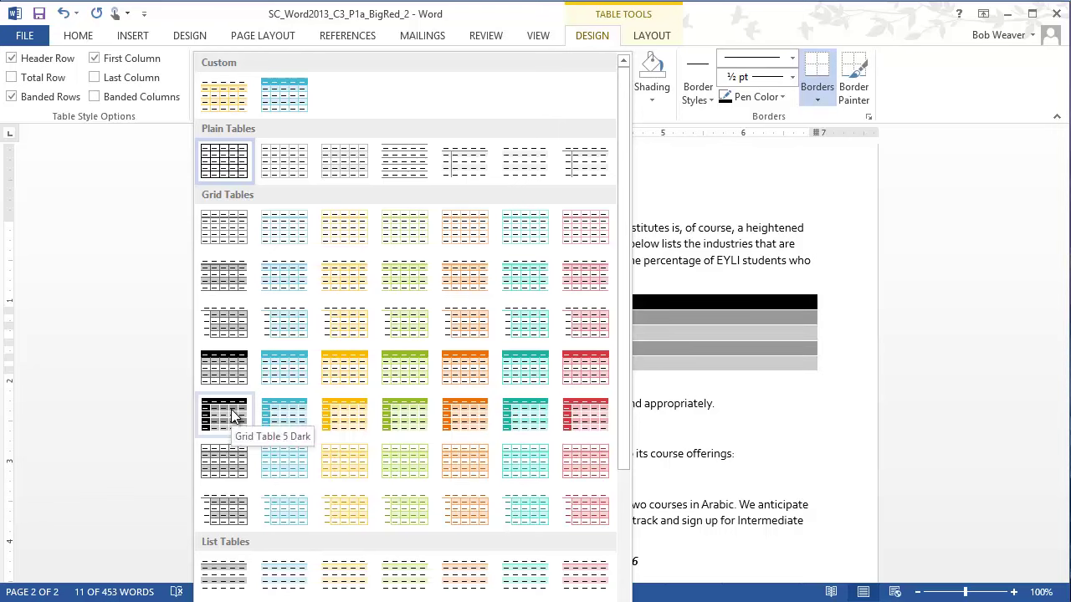
{"action": "left_click", "coordinate": [281, 418]}
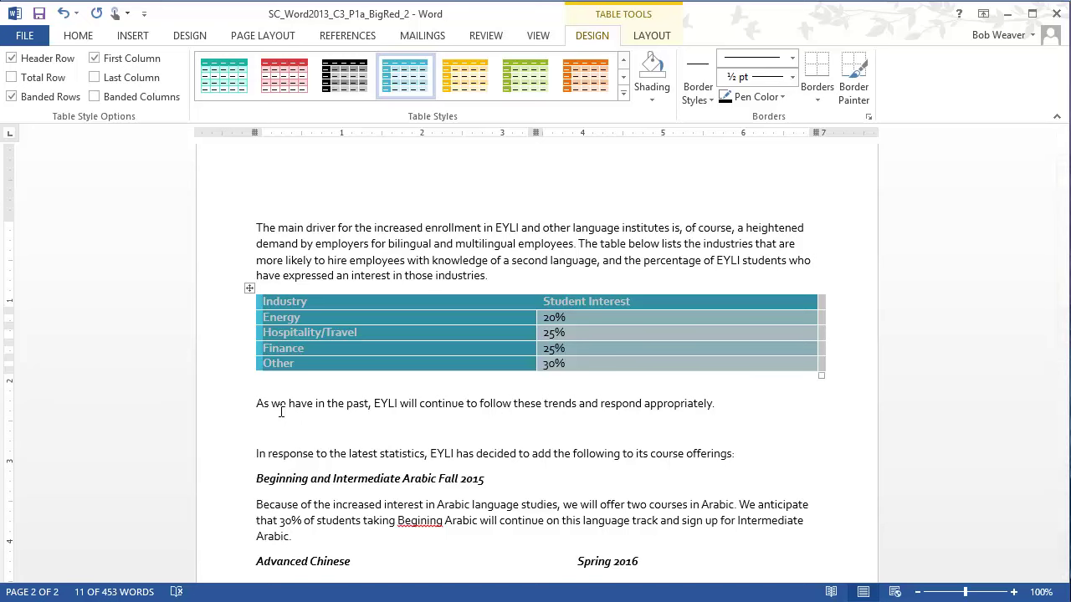
AutoFit the page 2 table to its contents and deselect it
{"action": "right_click", "coordinate": [358, 312]}
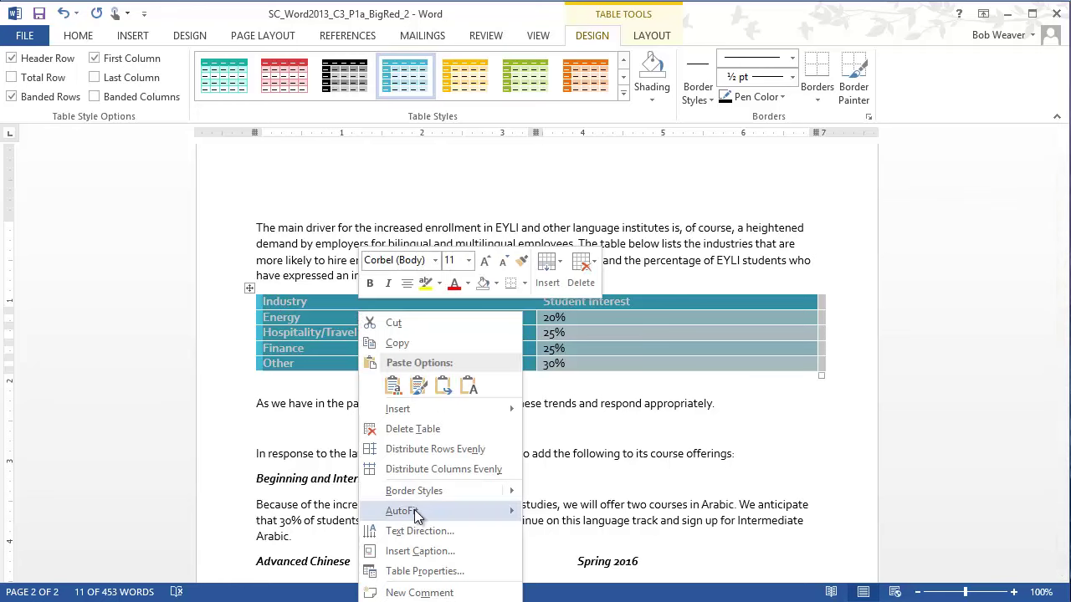
{"action": "mouse_move", "coordinate": [416, 514]}
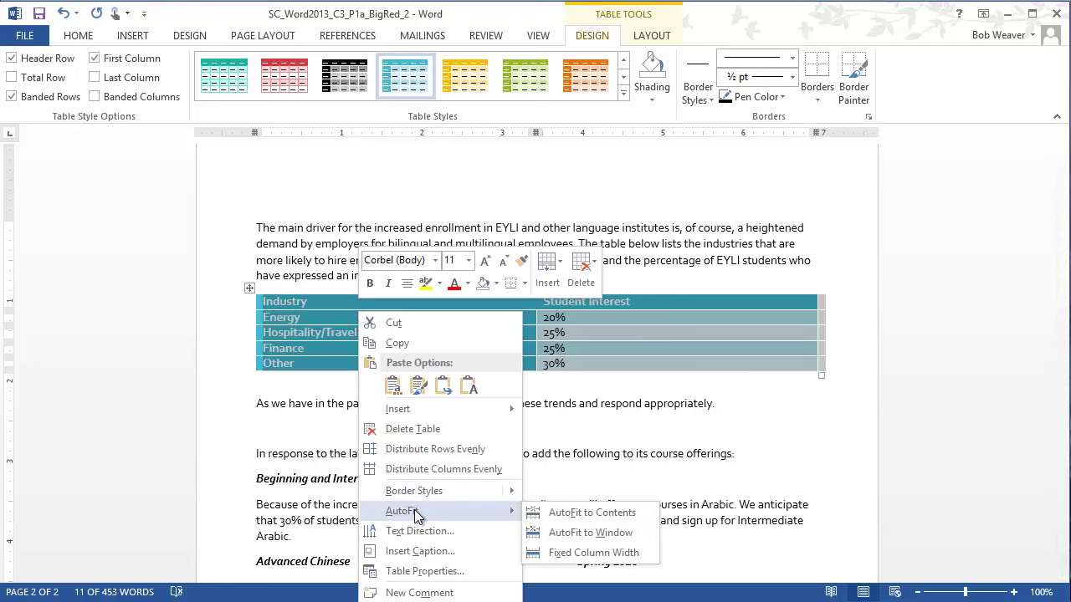
{"action": "left_click", "coordinate": [599, 515]}
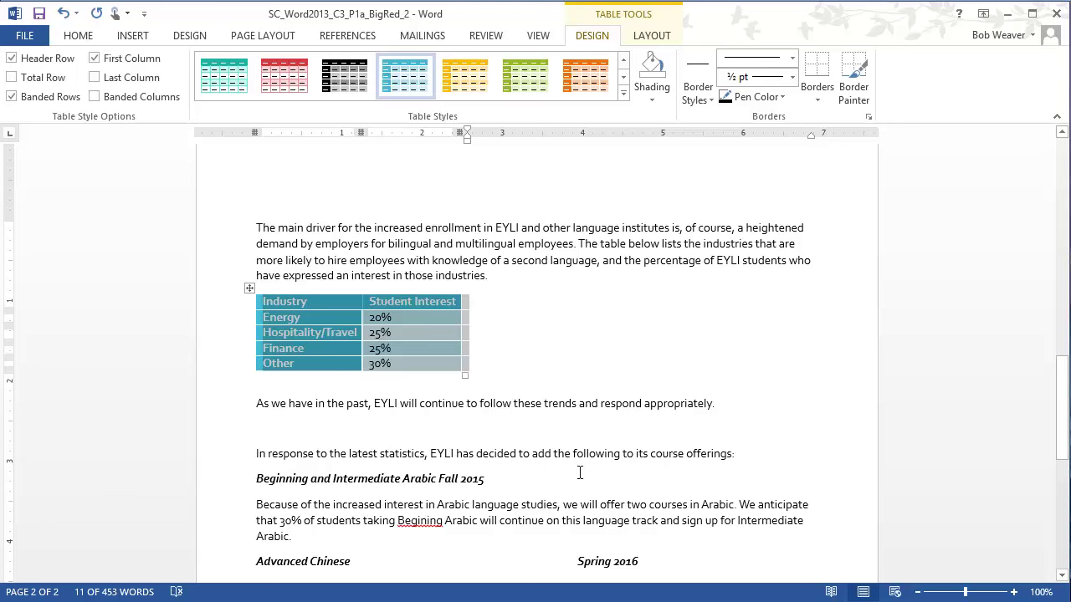
{"action": "left_click", "coordinate": [529, 430]}
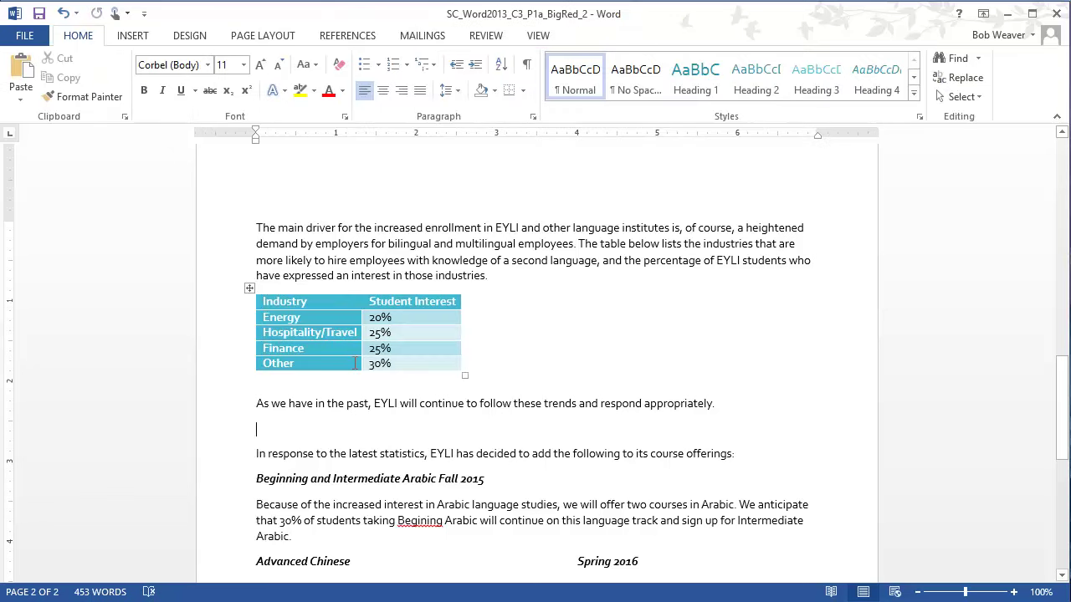
Read the eleventh project step in the instructions and center-align the text in the page 2 table's Student Interest column
{"action": "key", "text": "alt+Tab"}
{"action": "triple_click", "coordinate": [524, 495]}
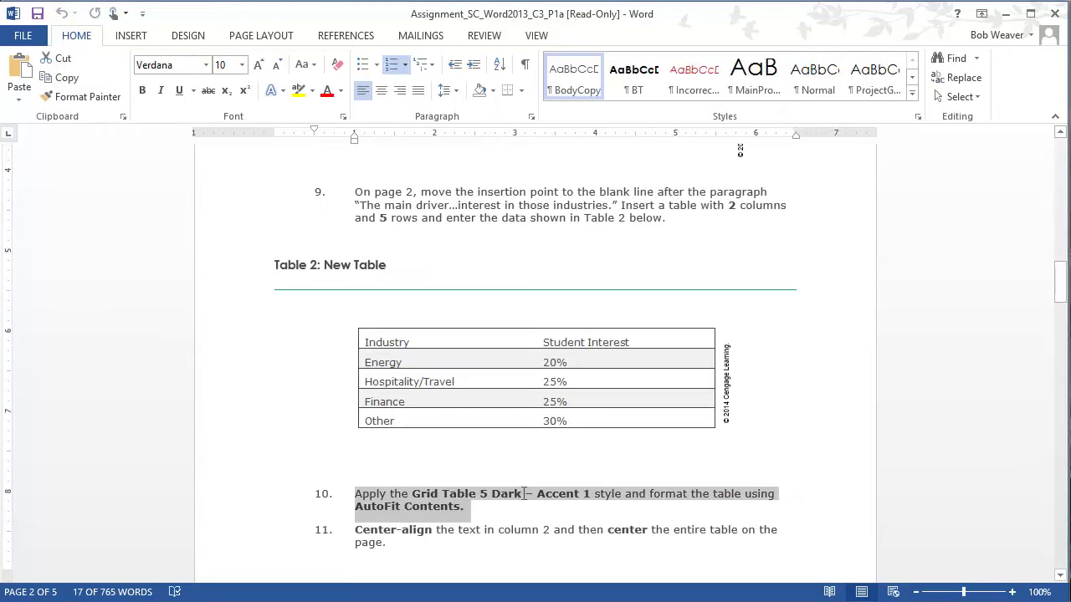
{"action": "scroll", "coordinate": [497, 500], "scroll_direction": "down", "scroll_amount": 2}
{"action": "triple_click", "coordinate": [392, 469]}
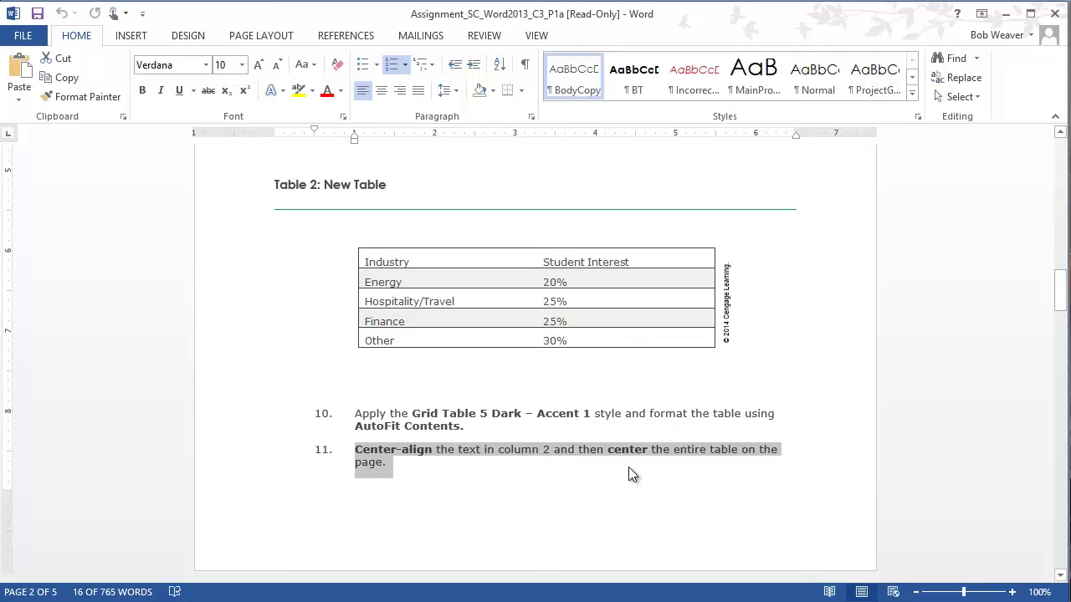
{"action": "key", "text": "alt+Tab"}
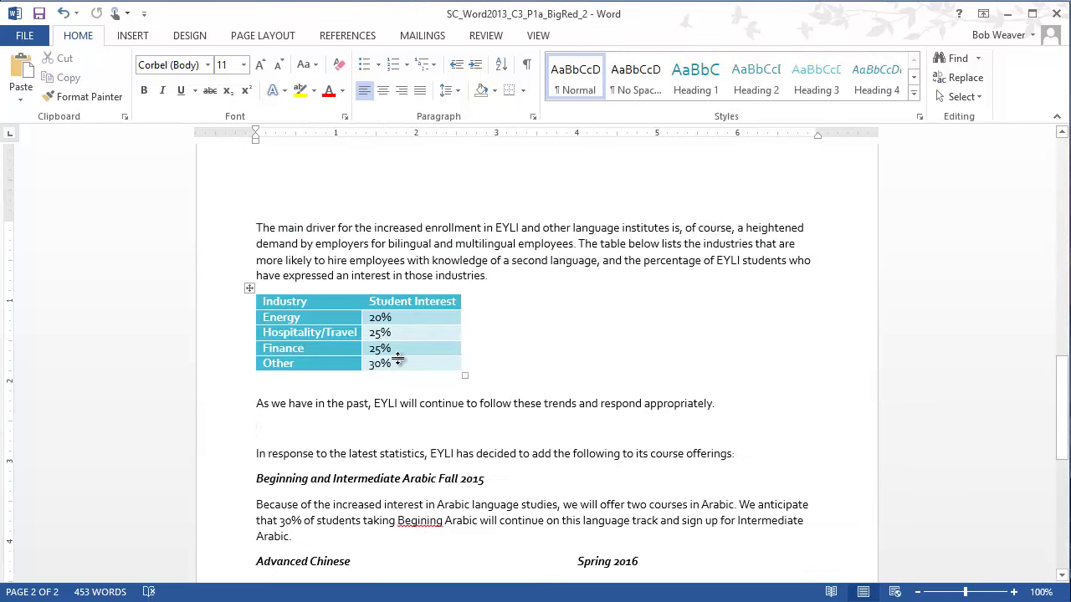
{"action": "left_click", "coordinate": [408, 290]}
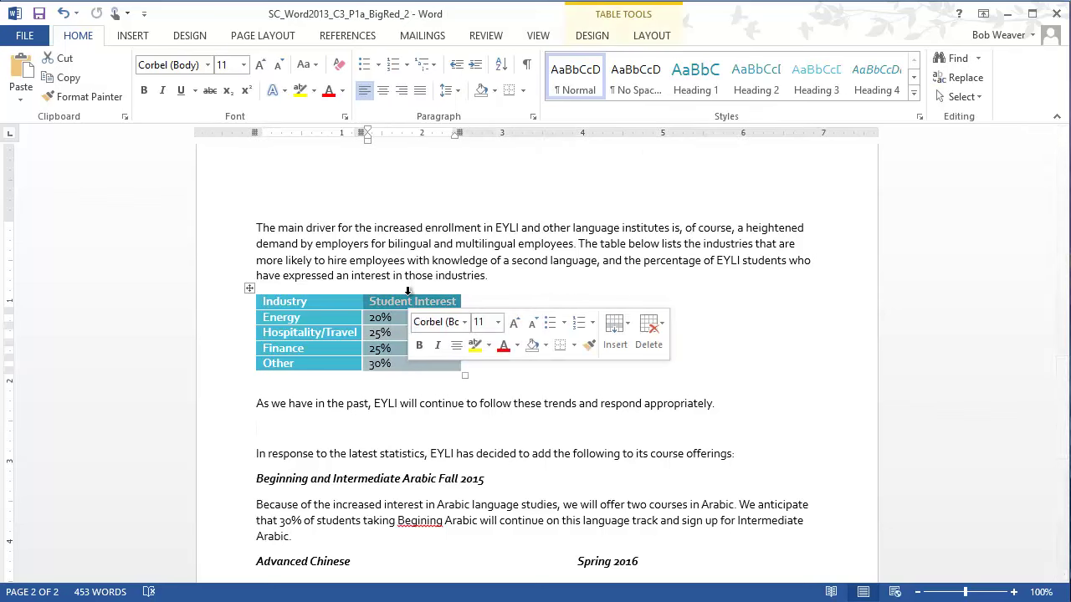
{"action": "left_click", "coordinate": [383, 90]}
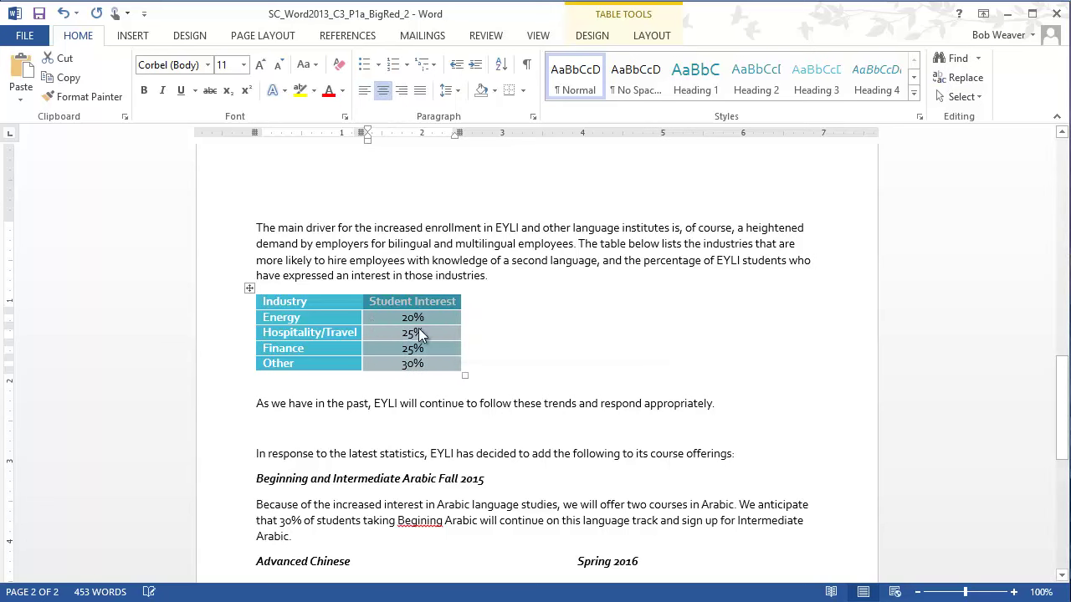
Center the entire Industry and Student Interest table horizontally on the page
{"action": "left_click", "coordinate": [250, 287]}
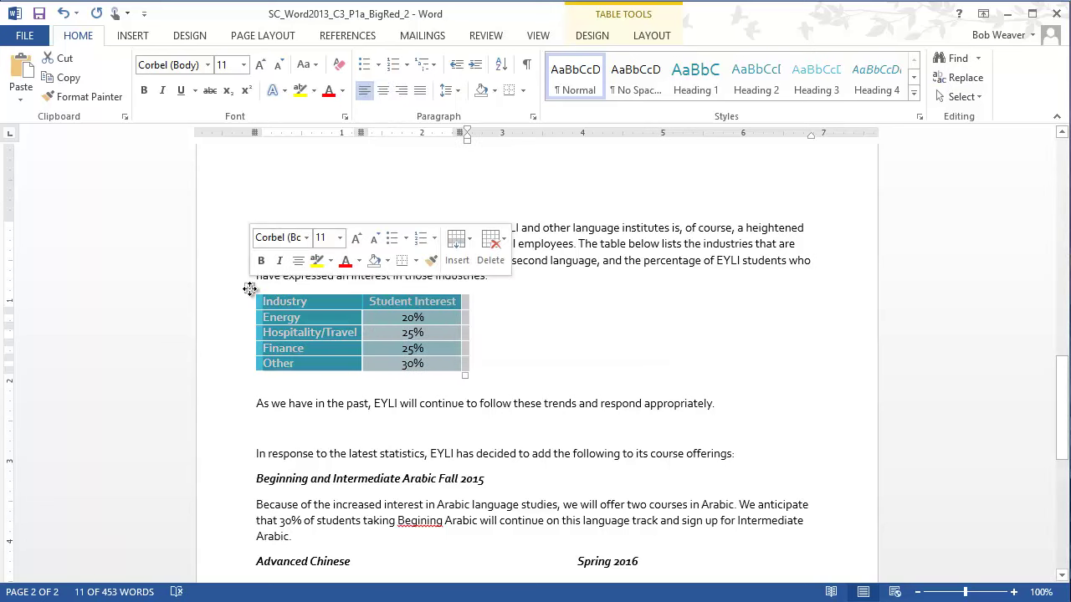
{"action": "left_click", "coordinate": [385, 90]}
{"action": "left_click", "coordinate": [637, 260]}
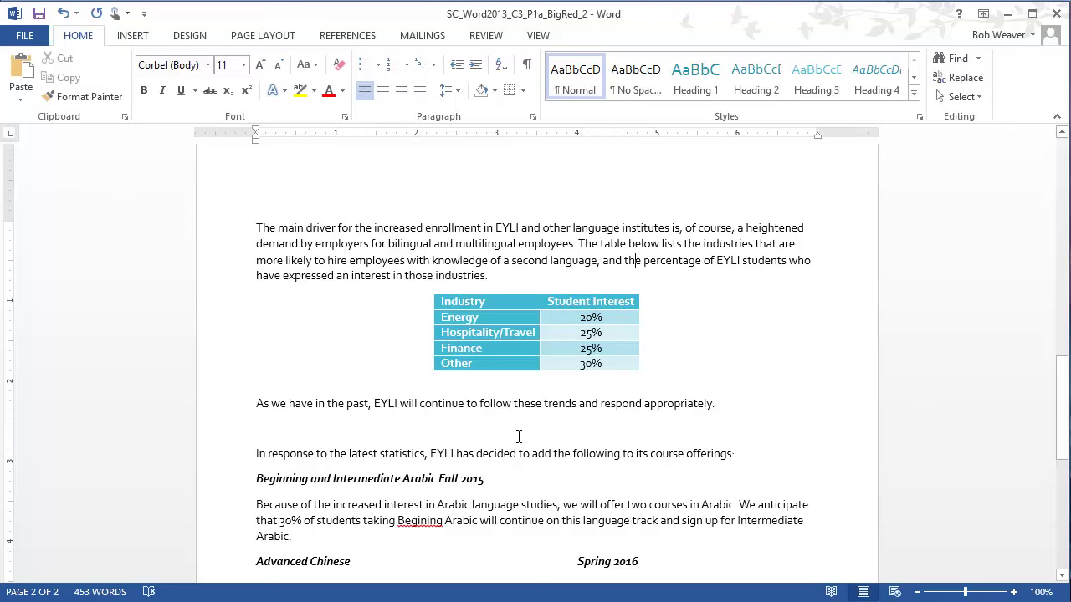
Read the twelfth project step and draw a Rounded Rectangle about 0.19" by 6.68" in the blank line above "In response to the latest statistics"
{"action": "key", "text": "alt+Tab"}
{"action": "scroll", "coordinate": [517, 438], "scroll_direction": "down", "scroll_amount": 6}
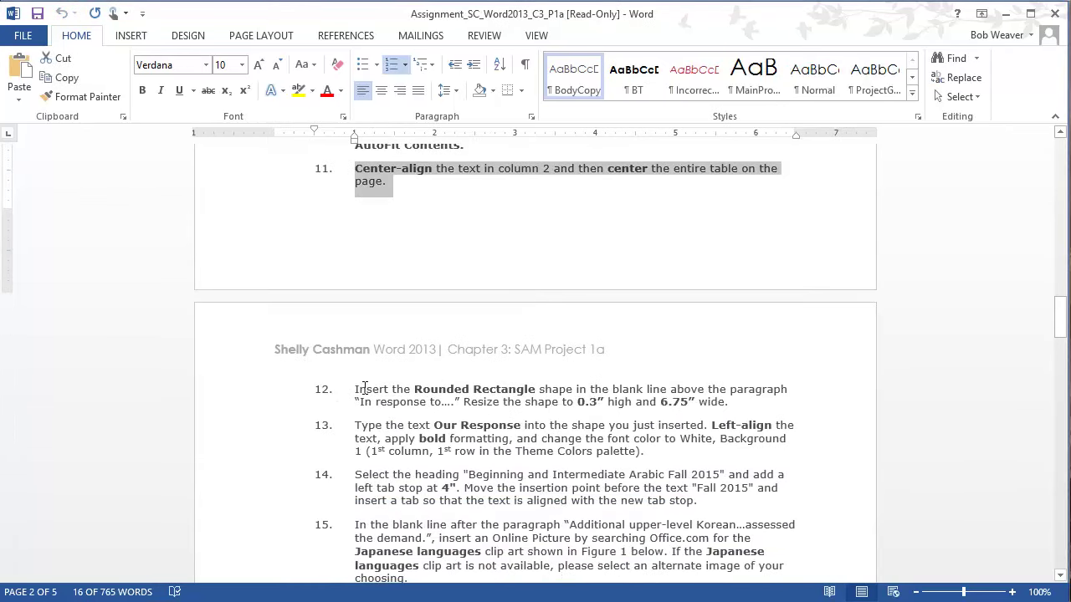
{"action": "left_click_drag", "start_coordinate": [355, 389], "coordinate": [734, 403]}
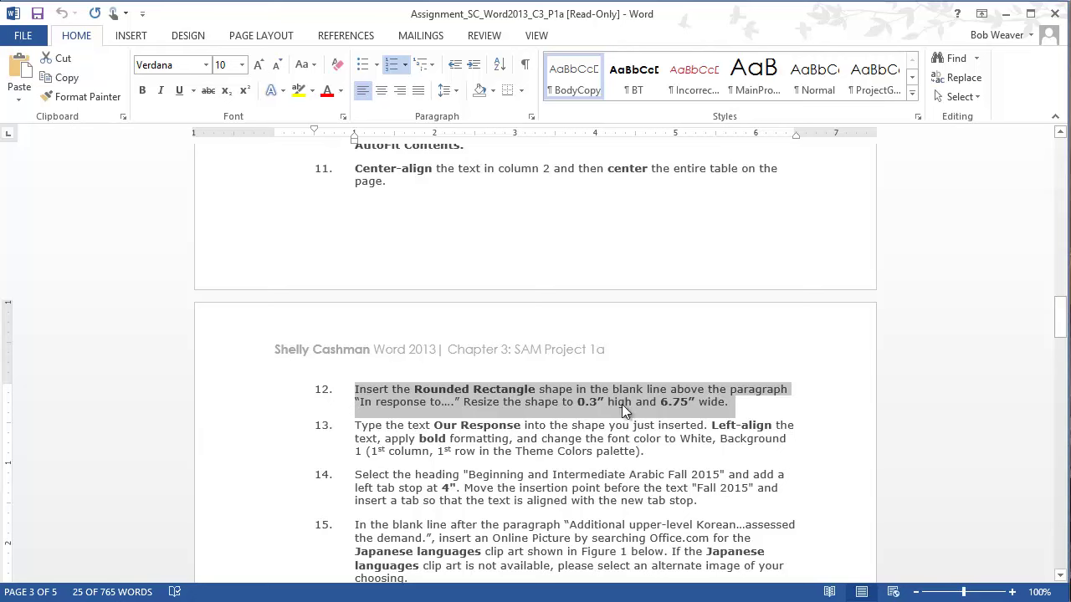
{"action": "key", "text": "alt+Tab"}
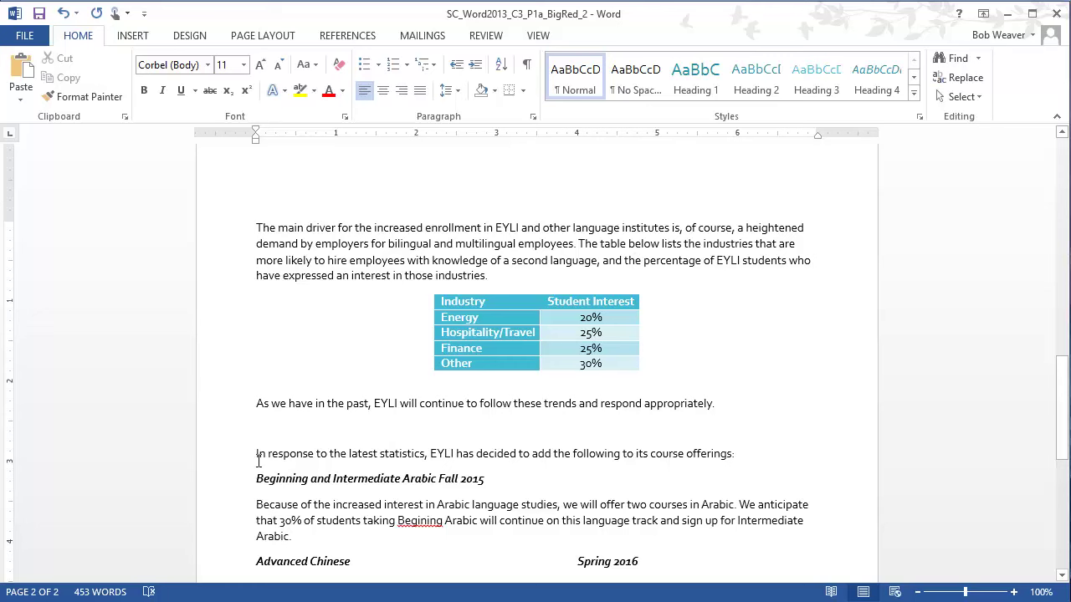
{"action": "left_click", "coordinate": [256, 455]}
{"action": "left_click_drag", "start_coordinate": [275, 456], "coordinate": [368, 456]}
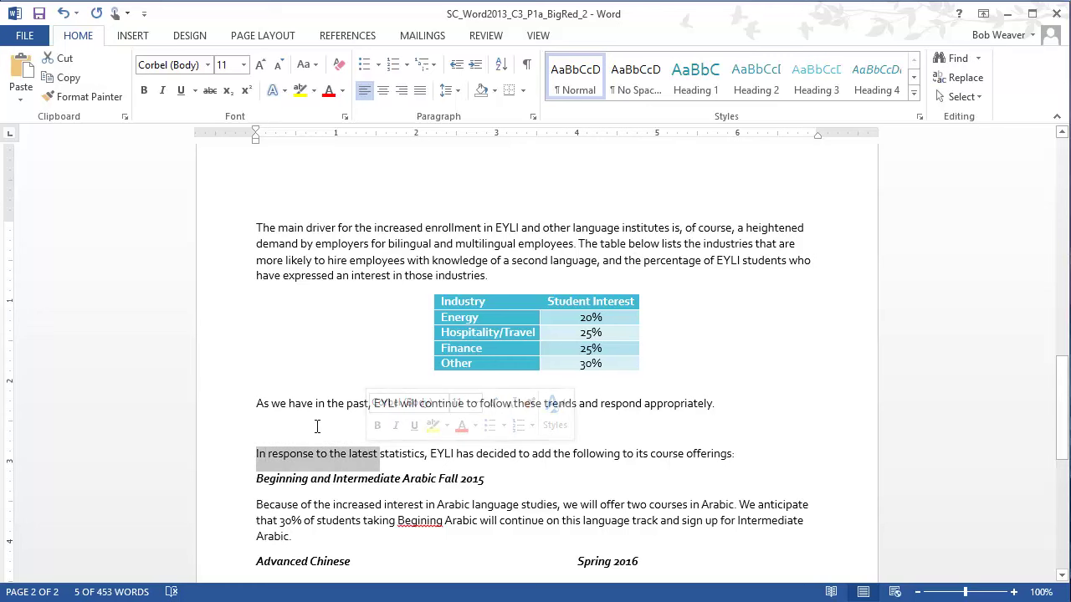
{"action": "key", "text": "Up"}
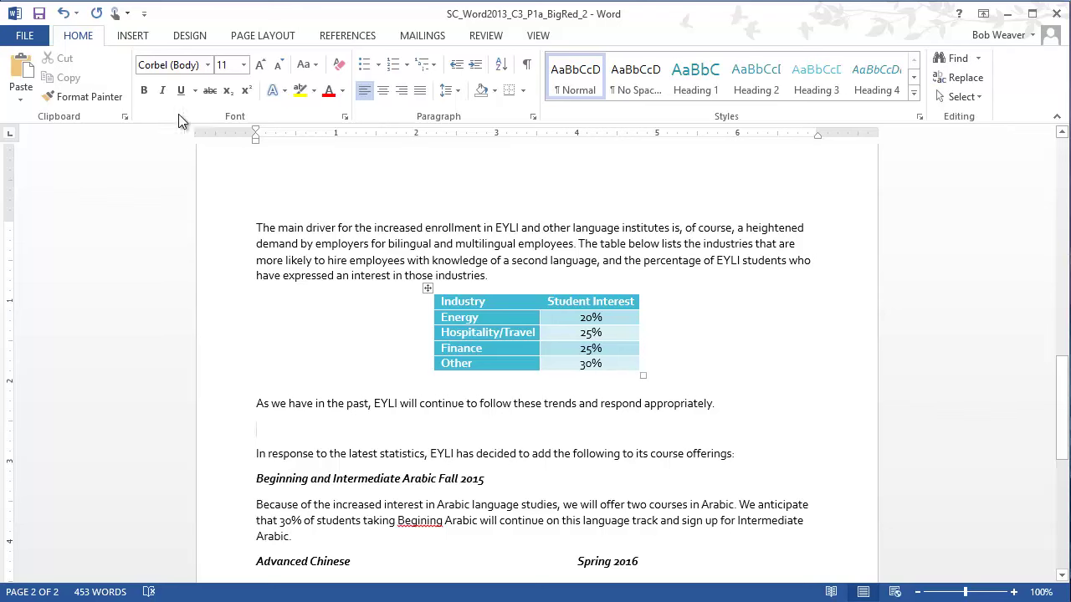
{"action": "left_click", "coordinate": [126, 37]}
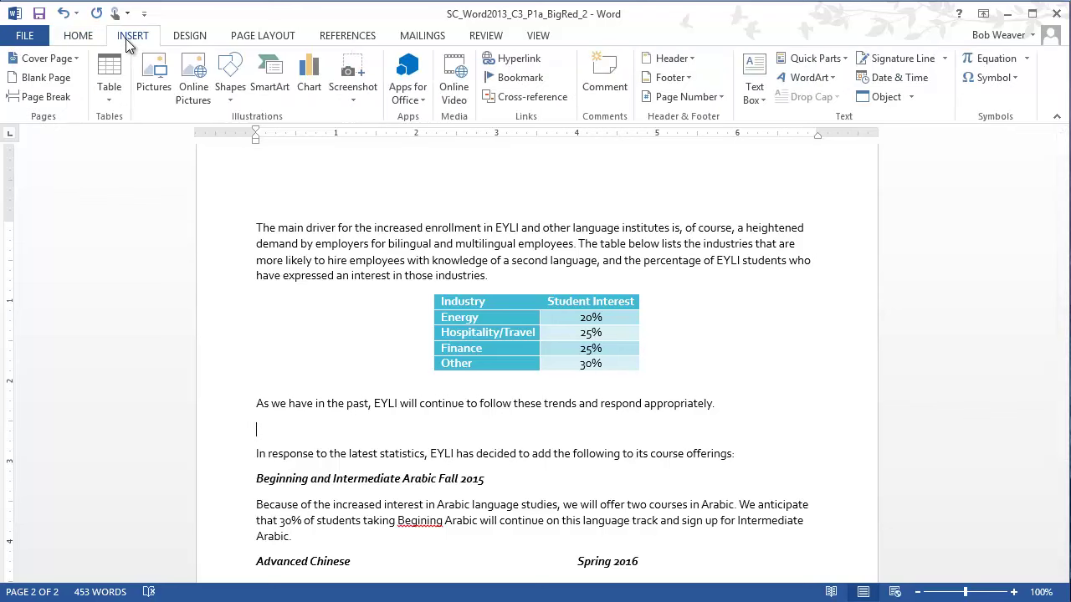
{"action": "left_click", "coordinate": [236, 101]}
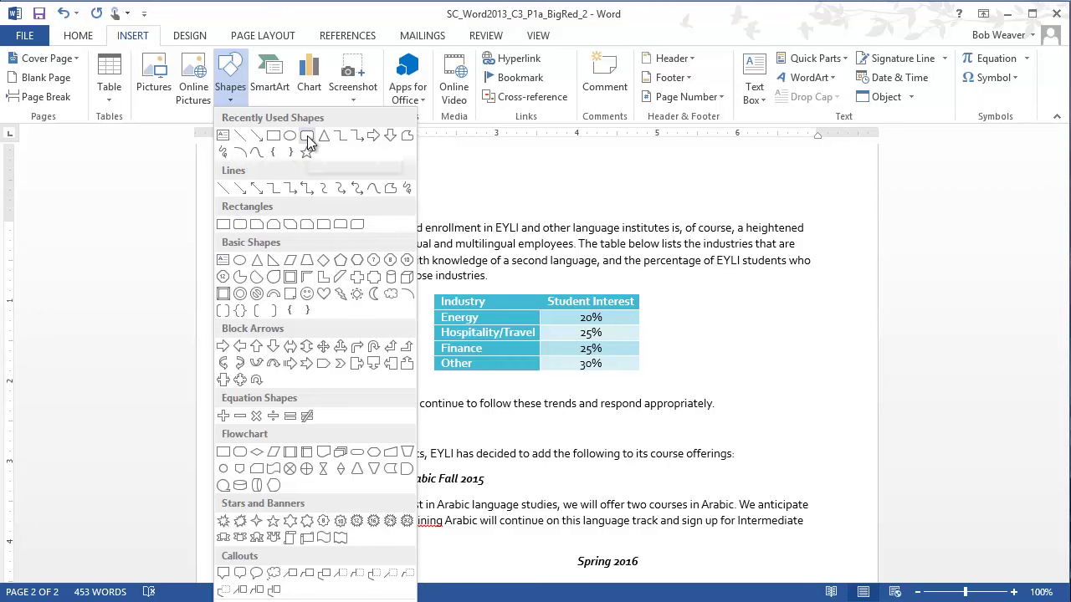
{"action": "left_click", "coordinate": [307, 141]}
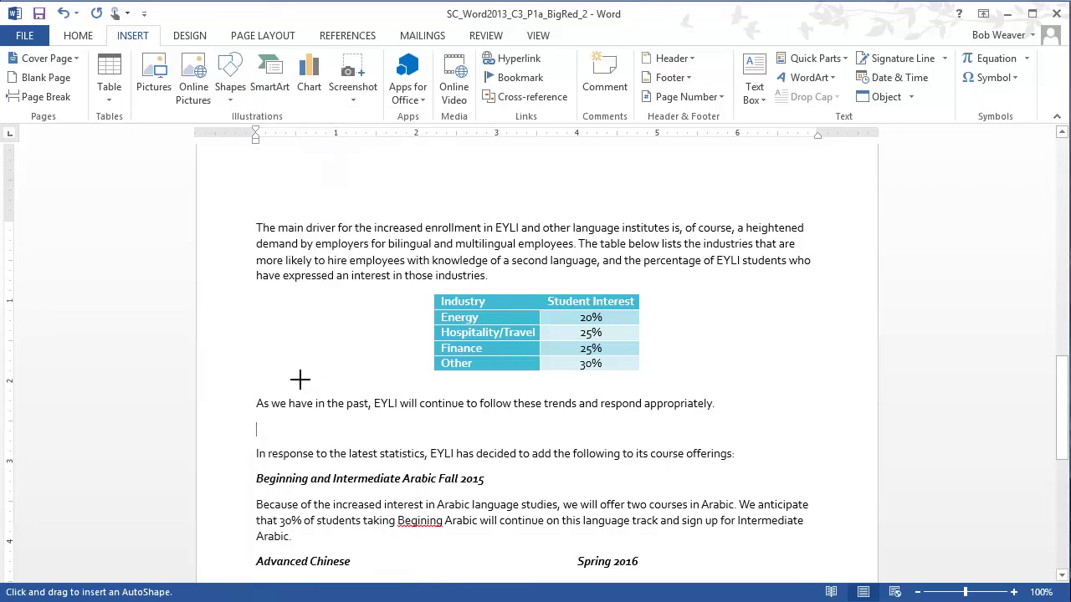
{"action": "mouse_move", "coordinate": [255, 418]}
{"action": "left_mouse_down"}
{"action": "mouse_move", "coordinate": [351, 433]}
{"action": "mouse_move", "coordinate": [793, 432]}
{"action": "left_mouse_up"}
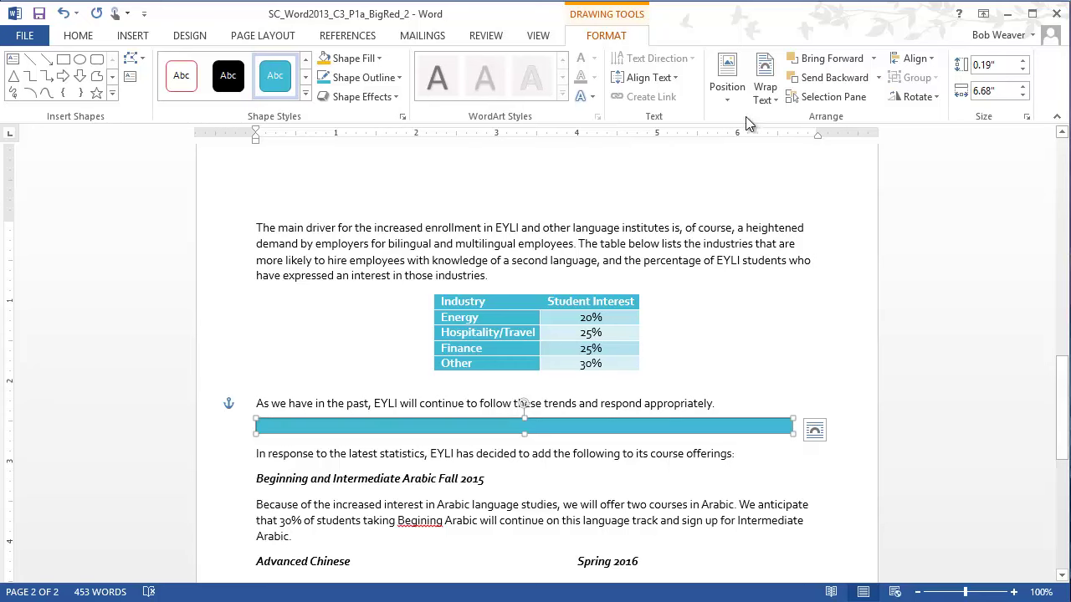
Resize the rounded rectangle to 0.3" high and 6.75" wide, and deselect it
{"action": "left_click", "coordinate": [1022, 61]}
{"action": "left_click", "coordinate": [1022, 61]}
{"action": "left_click", "coordinate": [1022, 70]}
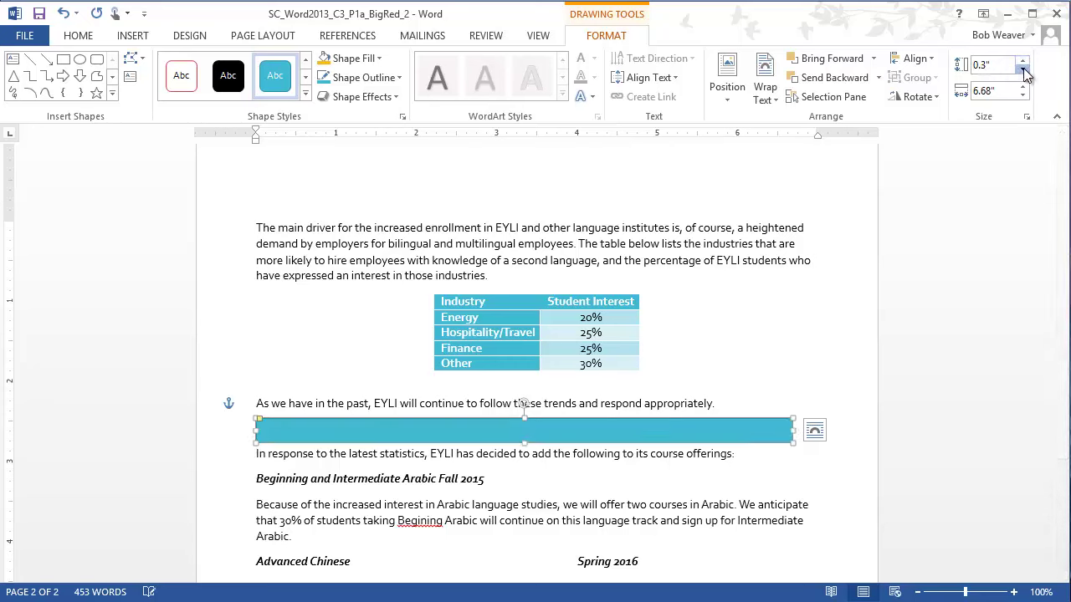
{"action": "left_click", "coordinate": [1004, 91]}
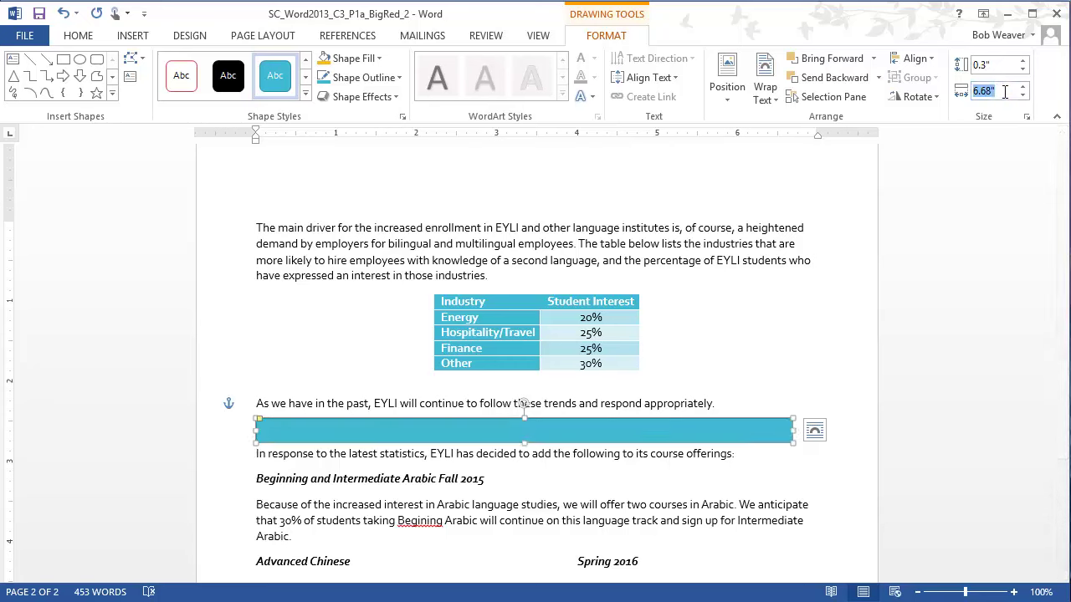
{"action": "type", "text": "6.75"}
{"action": "left_click", "coordinate": [809, 370]}
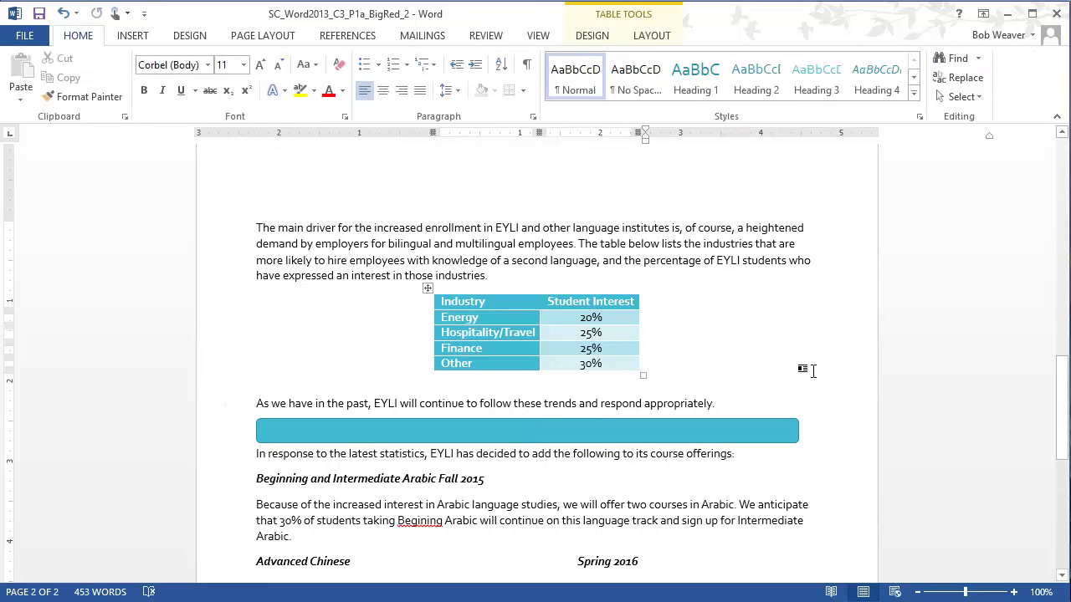
Read the thirteenth project step in the instructions and add the text "Our Response" inside the rounded rectangle
{"action": "key", "text": "alt+Tab"}
{"action": "left_click_drag", "start_coordinate": [644, 451], "coordinate": [354, 438]}
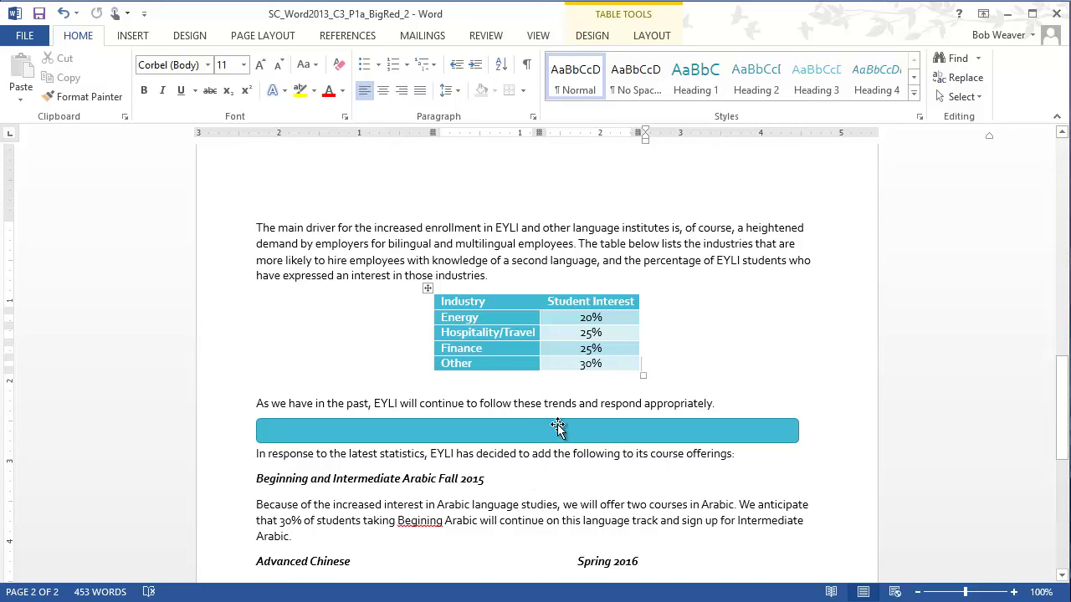
{"action": "left_click", "coordinate": [539, 432]}
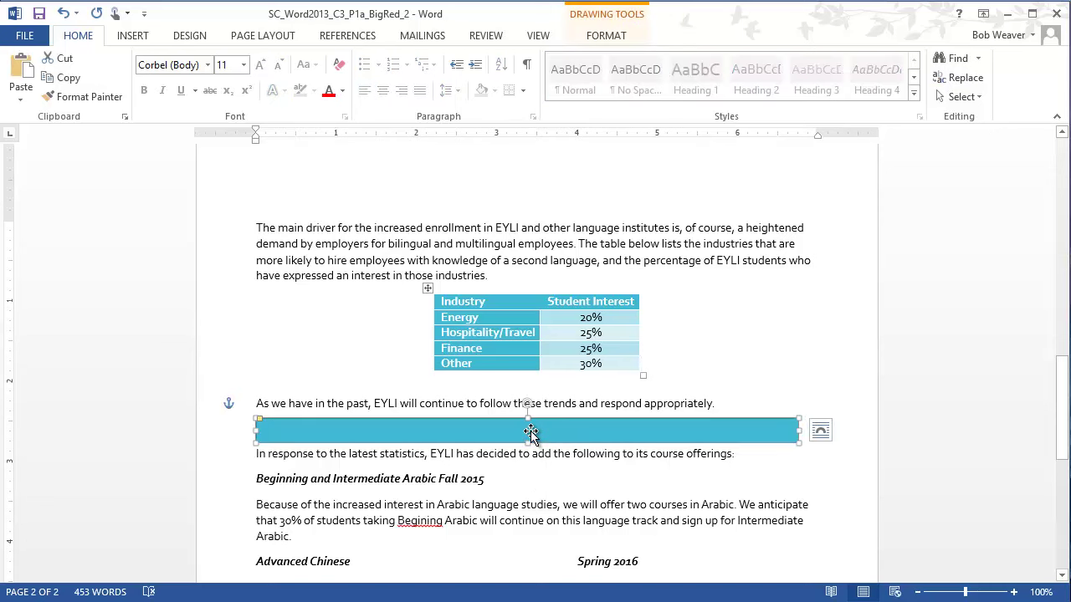
{"action": "right_click", "coordinate": [531, 433]}
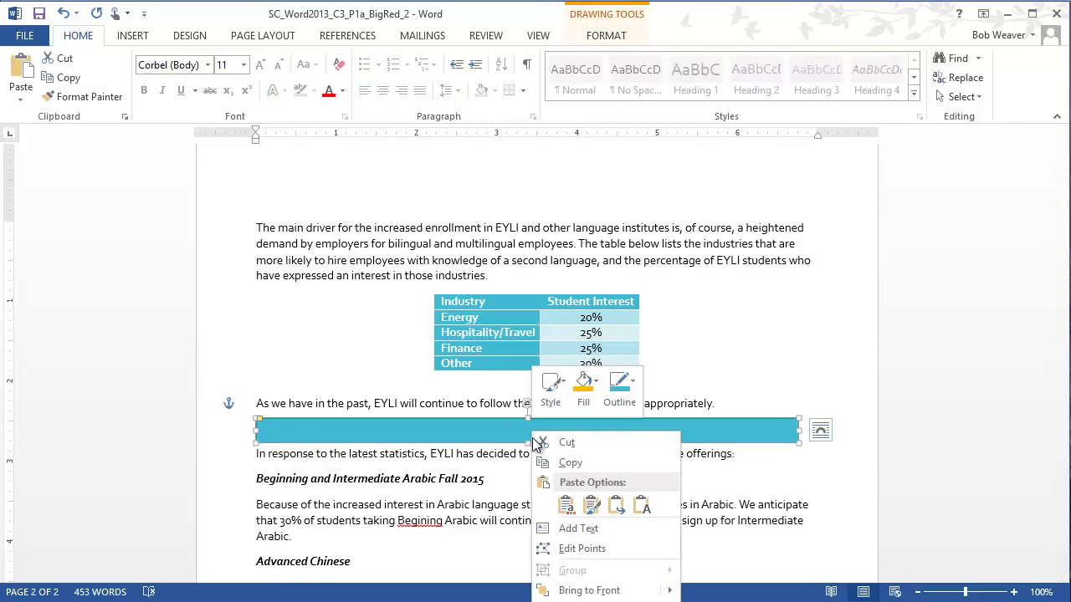
{"action": "left_click", "coordinate": [576, 528]}
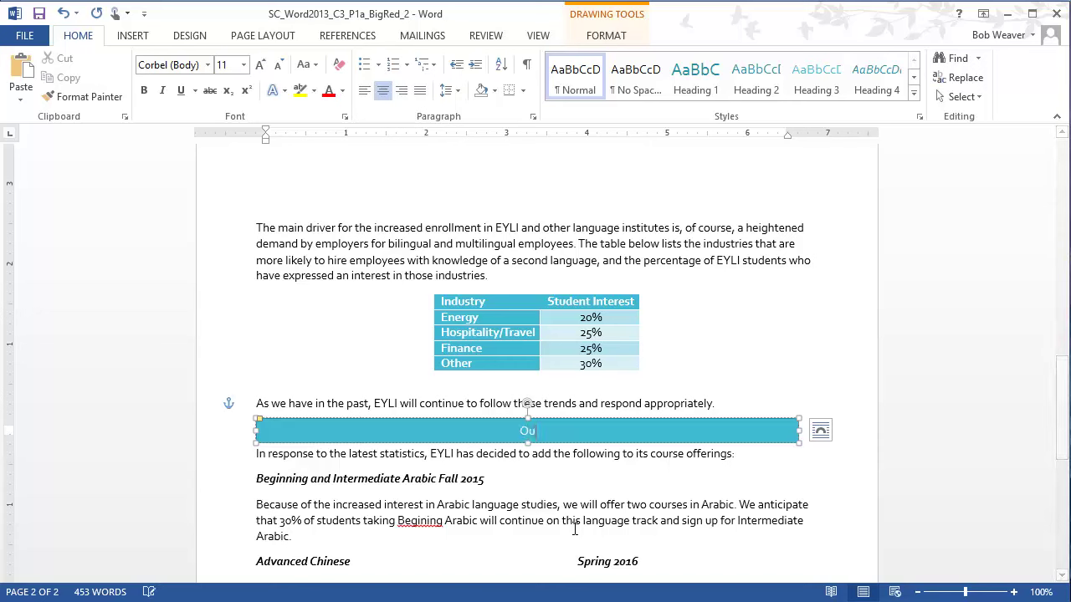
{"action": "type", "text": "Our Response"}
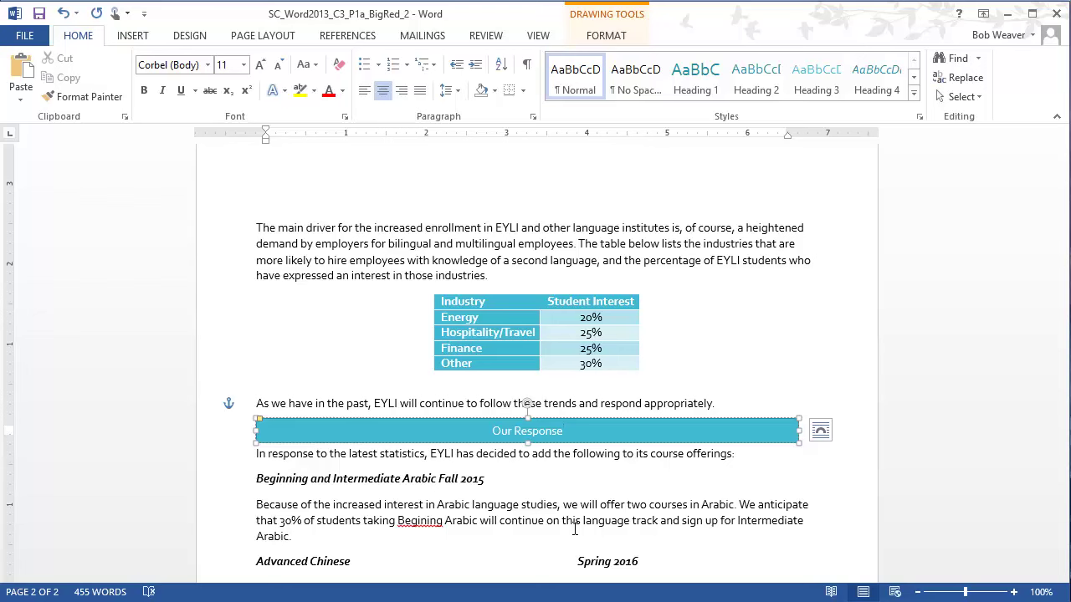
Left-align the "Our Response" text in the rounded rectangle and make it bold
{"action": "left_click", "coordinate": [364, 91]}
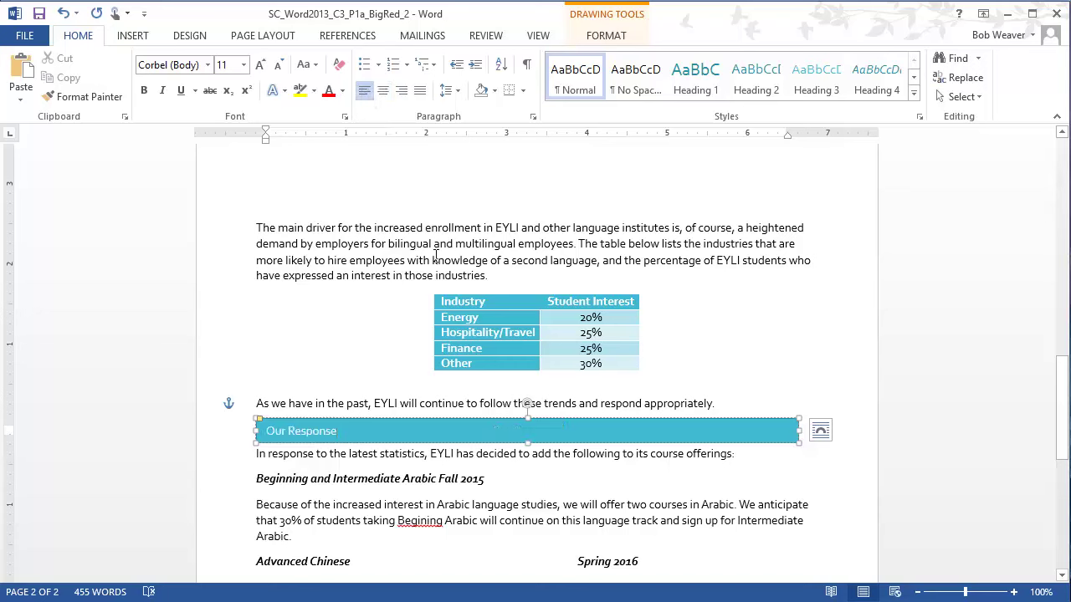
{"action": "left_click_drag", "start_coordinate": [349, 430], "coordinate": [251, 433]}
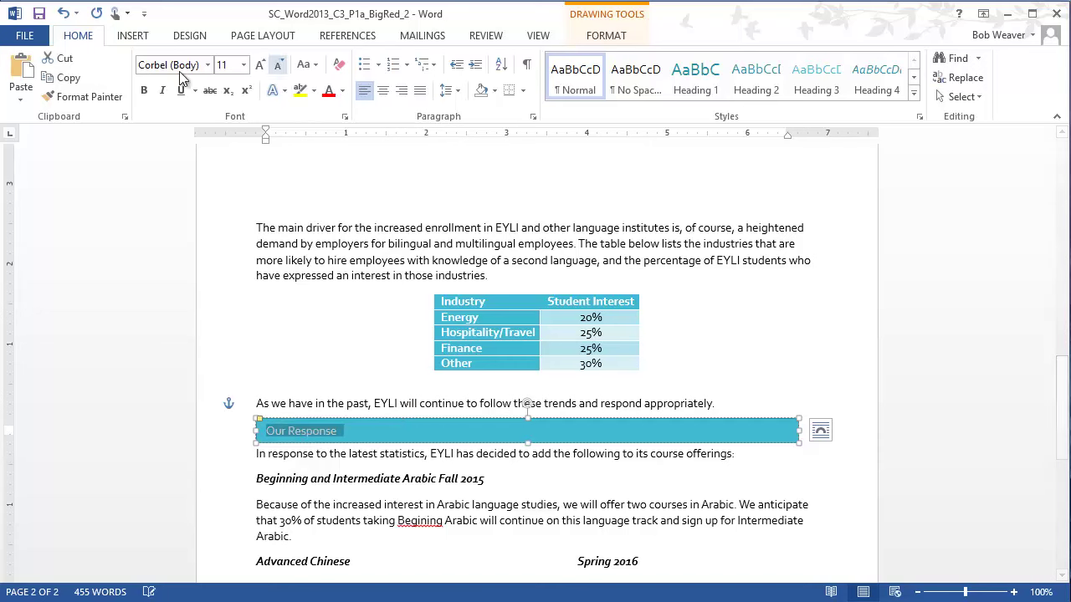
{"action": "left_click", "coordinate": [143, 92]}
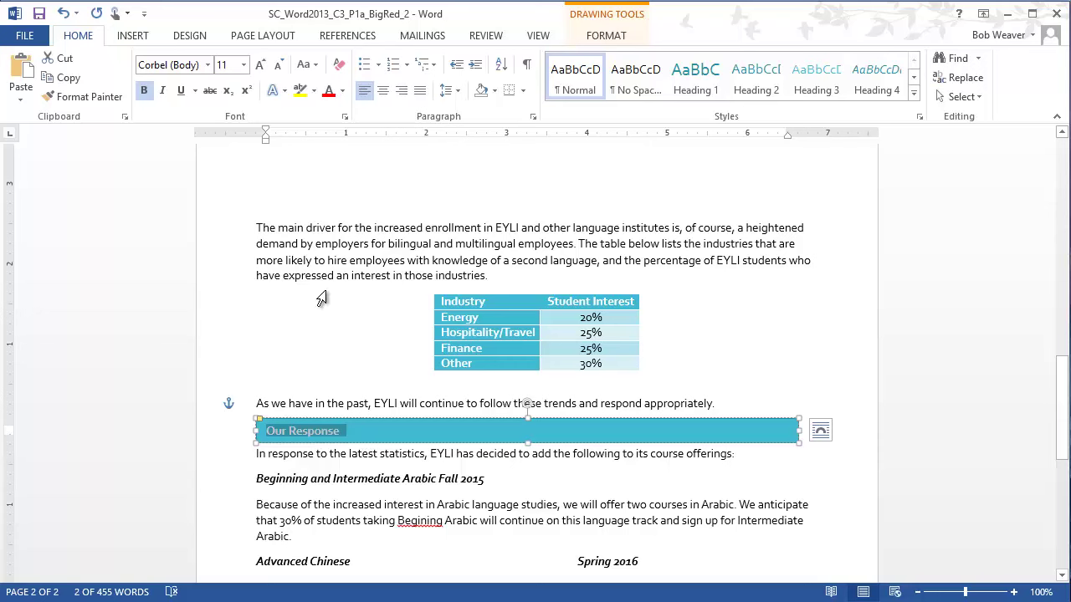
Set the font color of the "Our Response" text to White, Background 1, and deselect the rounded rectangle
{"action": "left_click", "coordinate": [342, 92]}
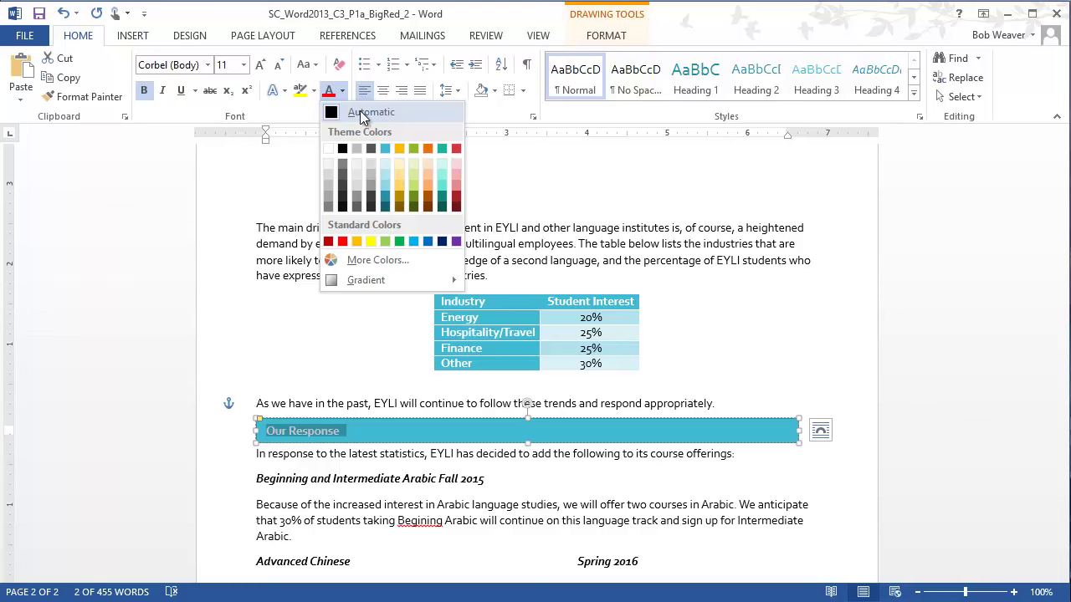
{"action": "left_click", "coordinate": [328, 150]}
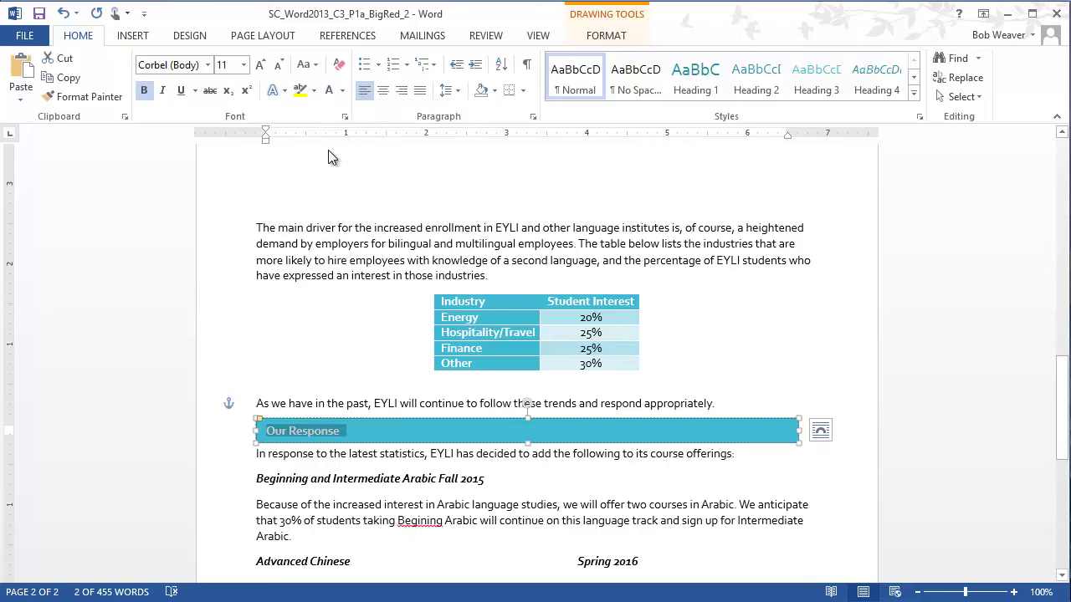
{"action": "left_click", "coordinate": [343, 95]}
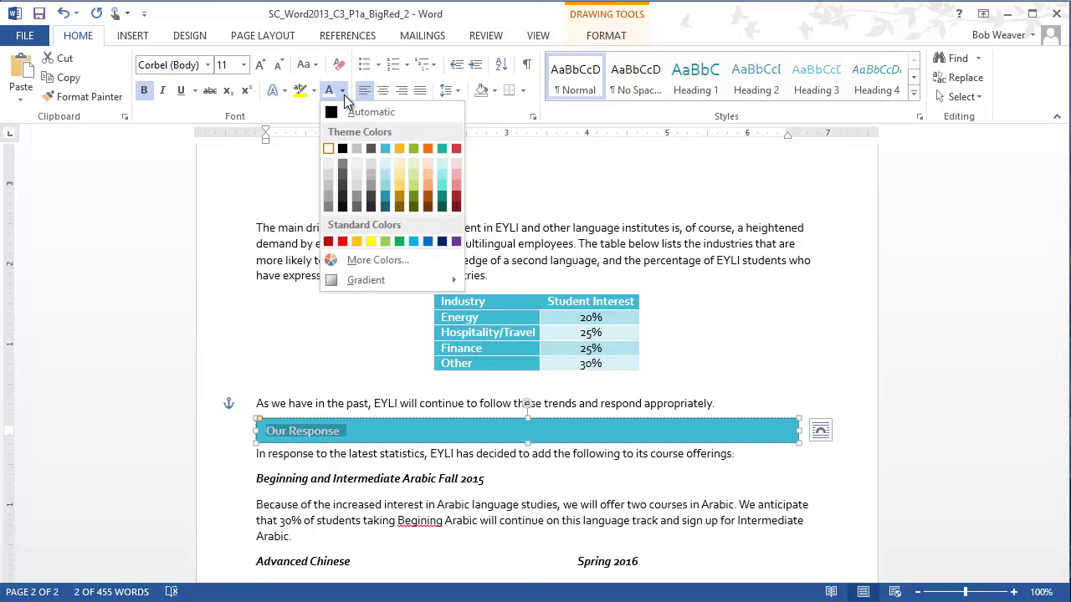
{"action": "left_click", "coordinate": [341, 453]}
{"action": "left_click", "coordinate": [328, 454]}
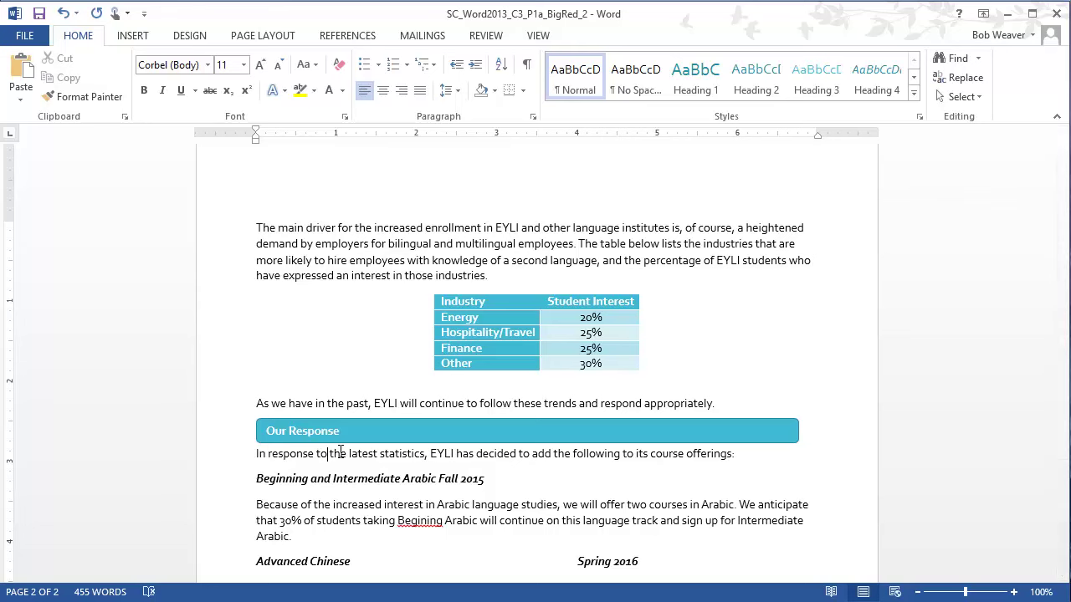
Read the fourteenth project step in the instructions document and return to the report's course offerings section
{"action": "key", "text": "alt+Tab"}
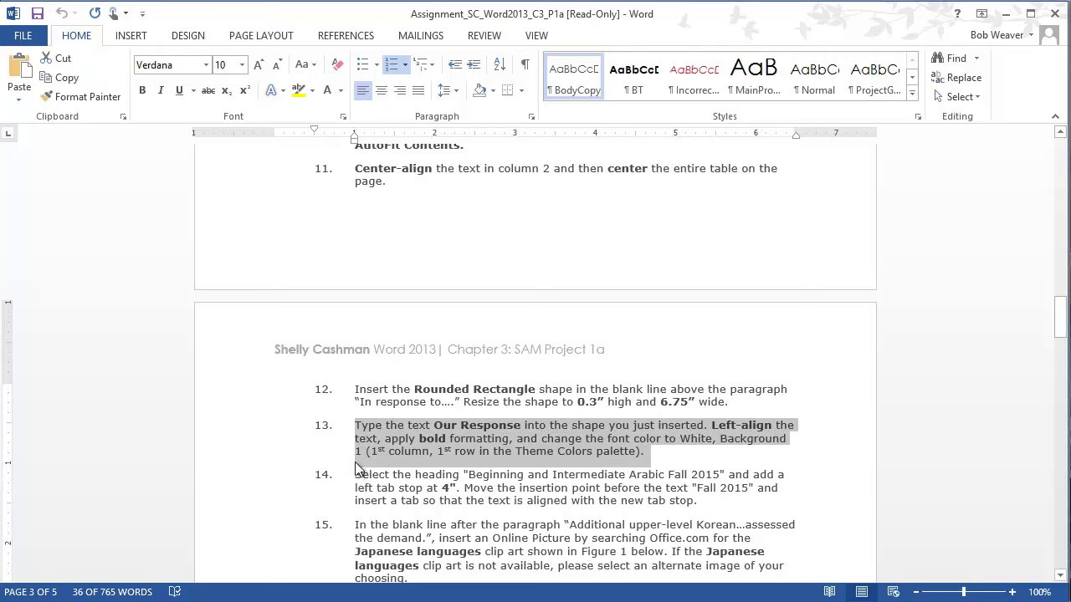
{"action": "left_click_drag", "start_coordinate": [354, 473], "coordinate": [701, 504]}
{"action": "scroll", "coordinate": [590, 545], "scroll_direction": "down", "scroll_amount": 3}
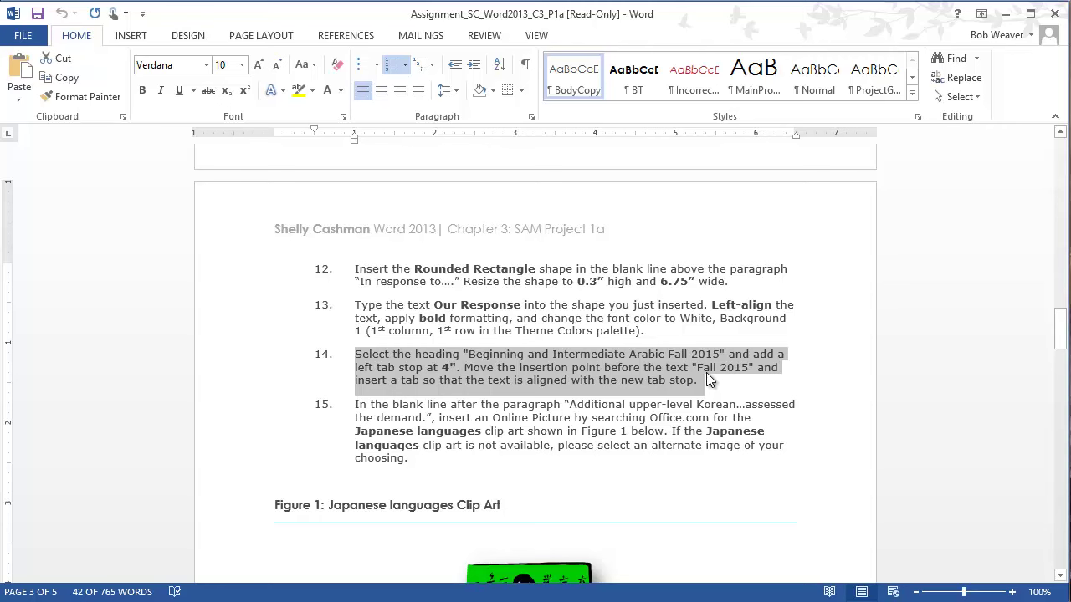
{"action": "key", "text": "alt+Tab"}
{"action": "scroll", "coordinate": [226, 428], "scroll_direction": "down", "scroll_amount": 2}
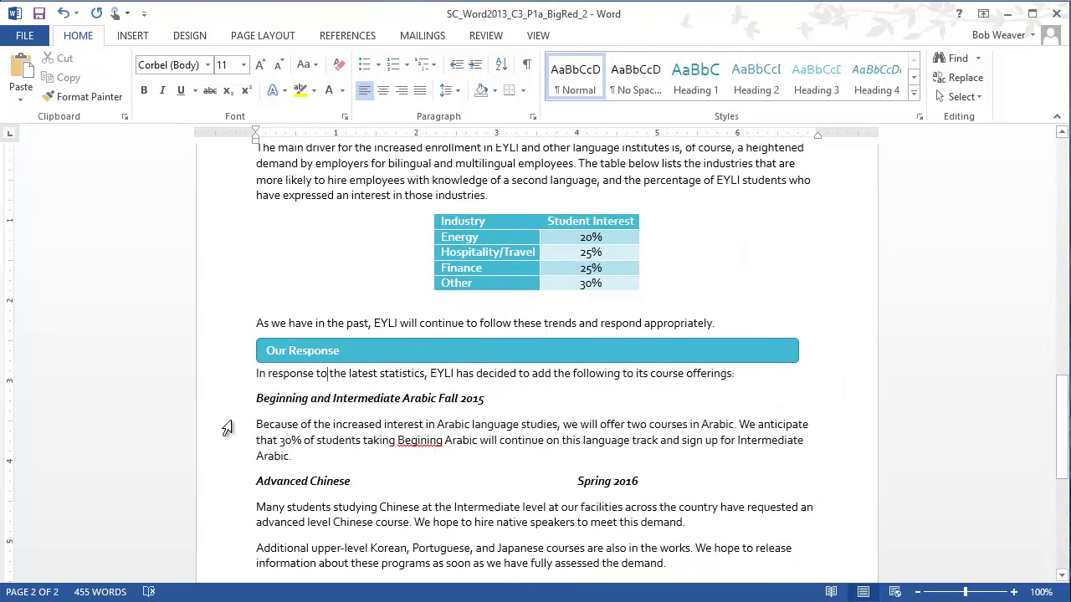
Add a left tab stop at 4" to the heading "Beginning and Intermediate Arabic Fall 2015" and insert a tab before "Fall 2015"
{"action": "left_click", "coordinate": [219, 402]}
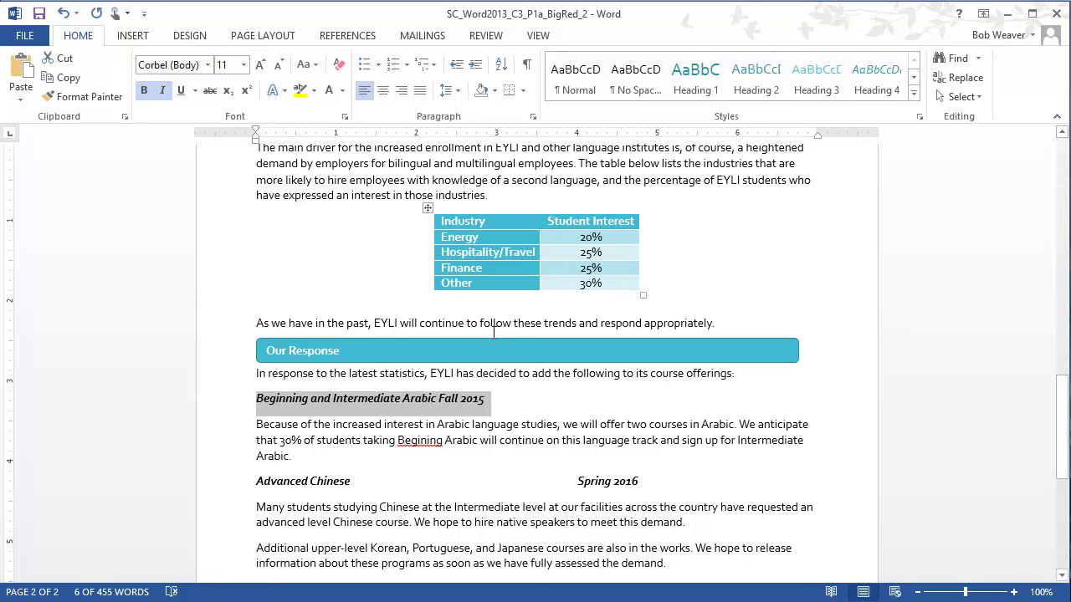
{"action": "key", "text": "alt+Tab"}
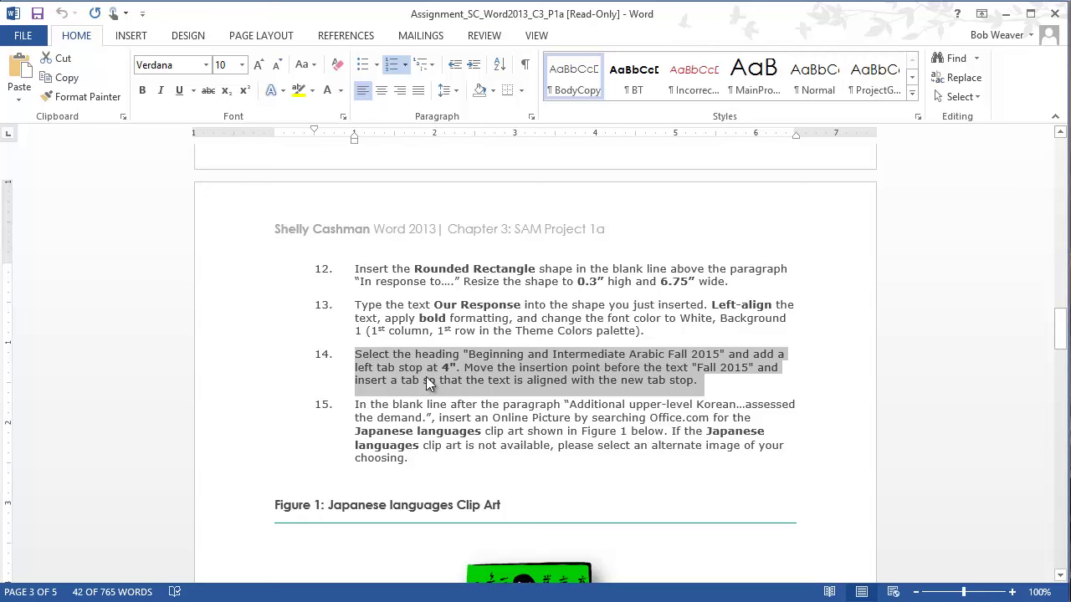
{"action": "key", "text": "alt+Tab"}
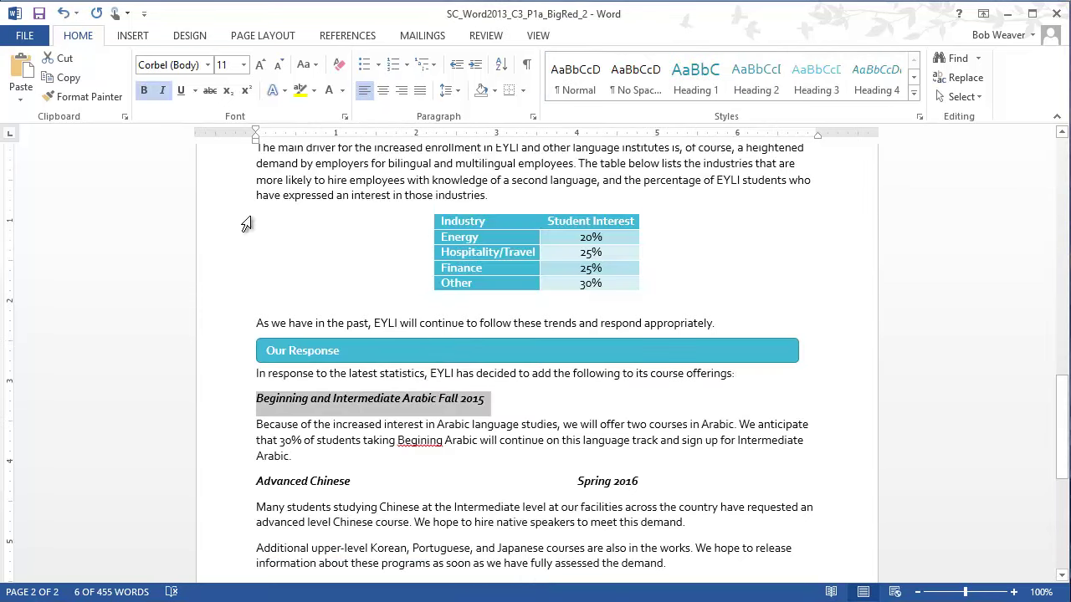
{"action": "left_click", "coordinate": [12, 140]}
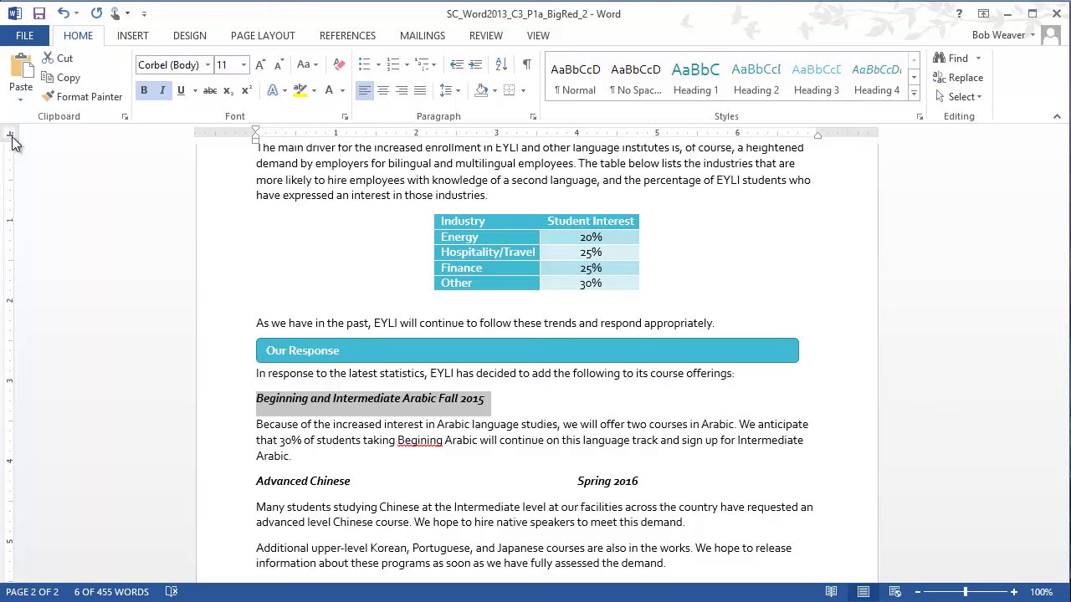
{"action": "left_click", "coordinate": [12, 140]}
{"action": "left_click", "coordinate": [12, 140]}
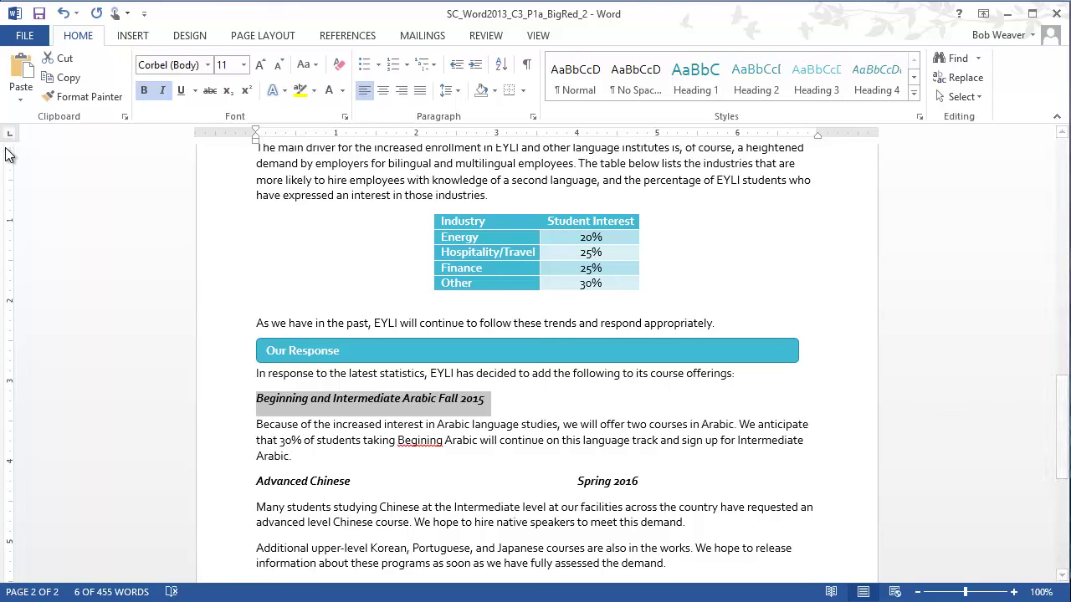
{"action": "left_click", "coordinate": [10, 138]}
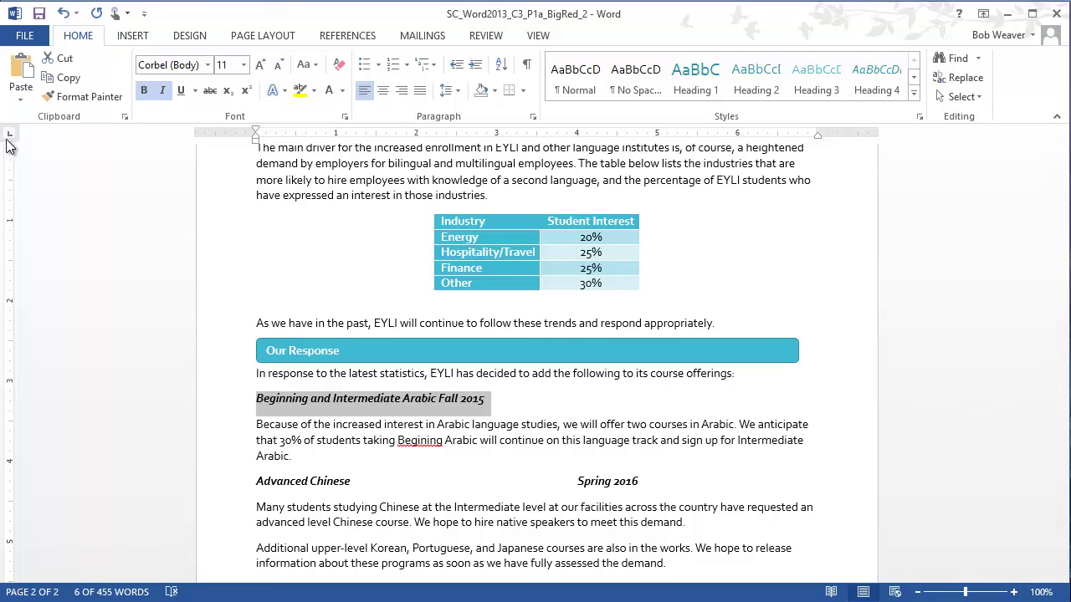
{"action": "left_click", "coordinate": [10, 138]}
{"action": "left_click", "coordinate": [10, 141]}
{"action": "left_click", "coordinate": [9, 139]}
{"action": "left_click", "coordinate": [10, 140]}
{"action": "left_click", "coordinate": [12, 139]}
{"action": "left_click", "coordinate": [15, 144]}
{"action": "mouse_move", "coordinate": [560, 139]}
{"action": "left_mouse_down"}
{"action": "mouse_move", "coordinate": [632, 139]}
{"action": "mouse_move", "coordinate": [549, 139]}
{"action": "mouse_move", "coordinate": [576, 146]}
{"action": "left_mouse_up"}
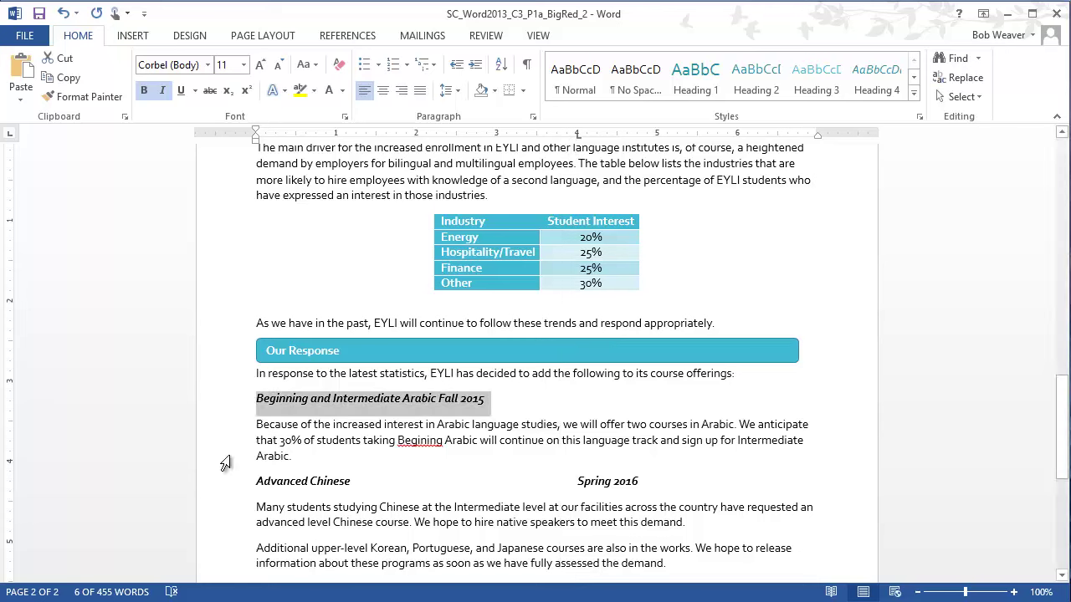
{"action": "left_click", "coordinate": [438, 399]}
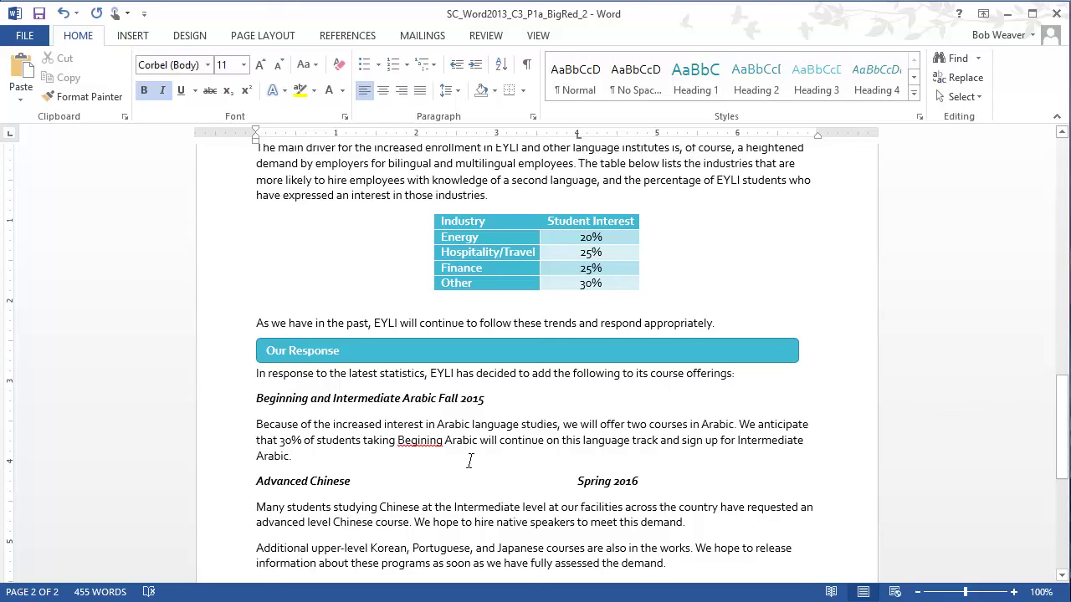
{"action": "key", "text": "Tab"}
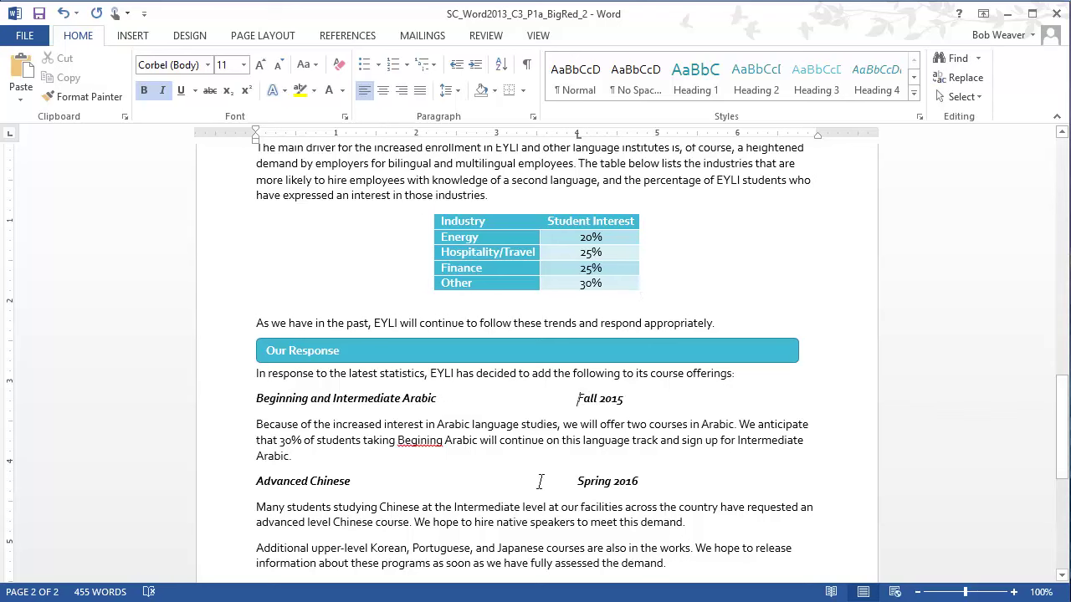
Cycle through the ruler's tab stop and indent types, including Right Tab and Decimal Tab, back to the left tab
{"action": "left_click", "coordinate": [12, 139]}
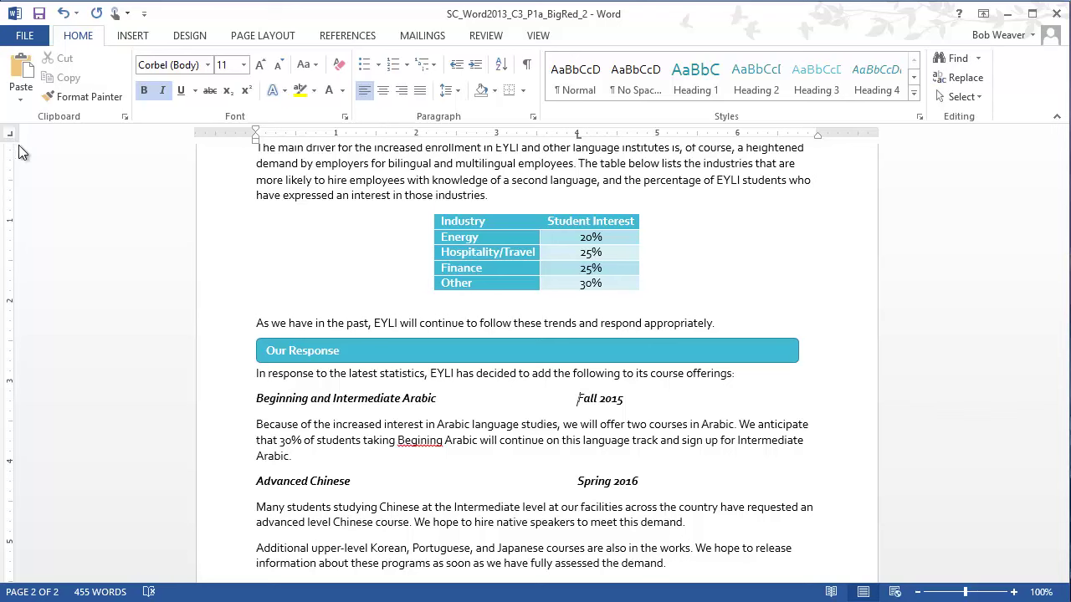
{"action": "left_click", "coordinate": [11, 138]}
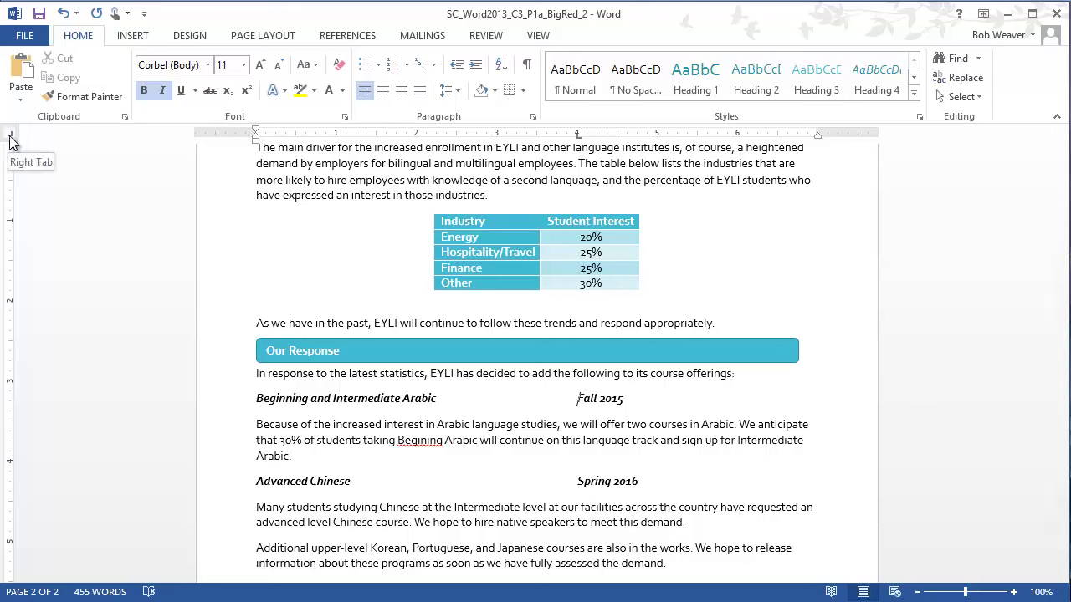
{"action": "left_click", "coordinate": [12, 139]}
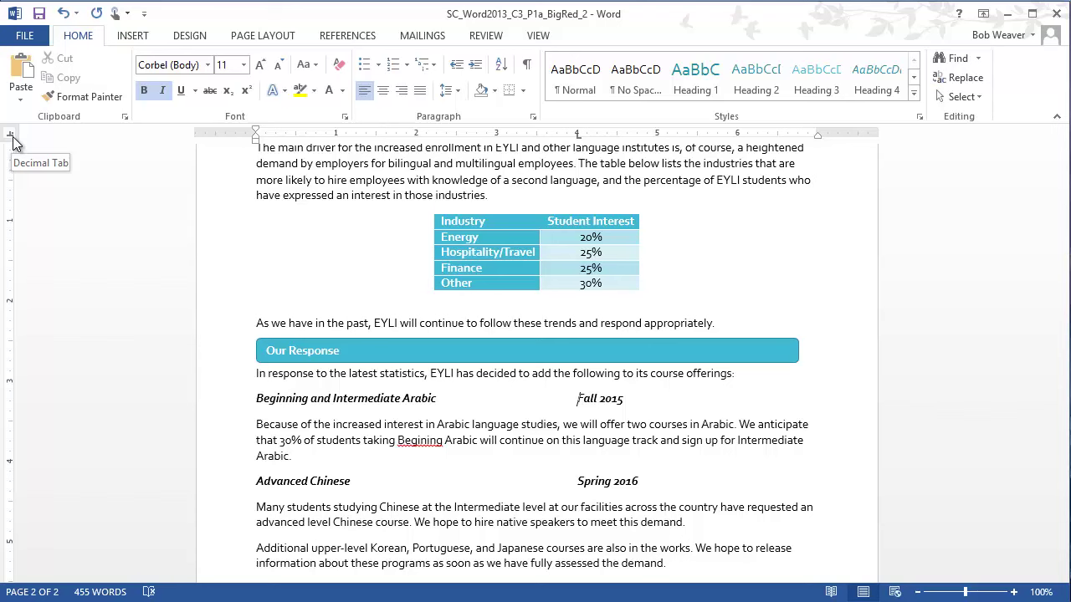
{"action": "left_click", "coordinate": [12, 139]}
{"action": "left_click", "coordinate": [12, 139]}
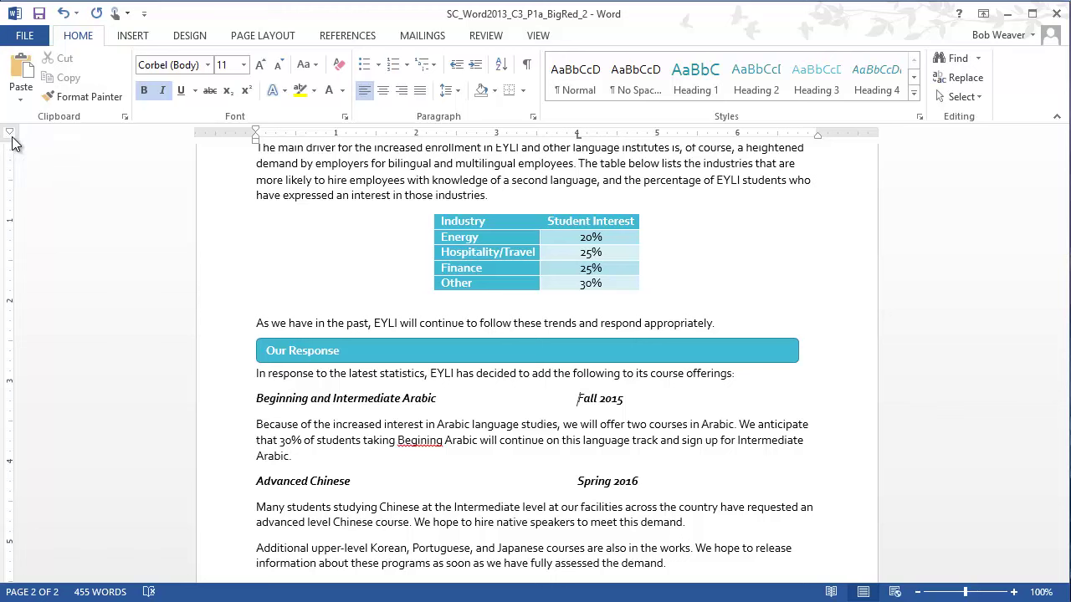
{"action": "left_click", "coordinate": [12, 139]}
{"action": "left_click", "coordinate": [12, 139]}
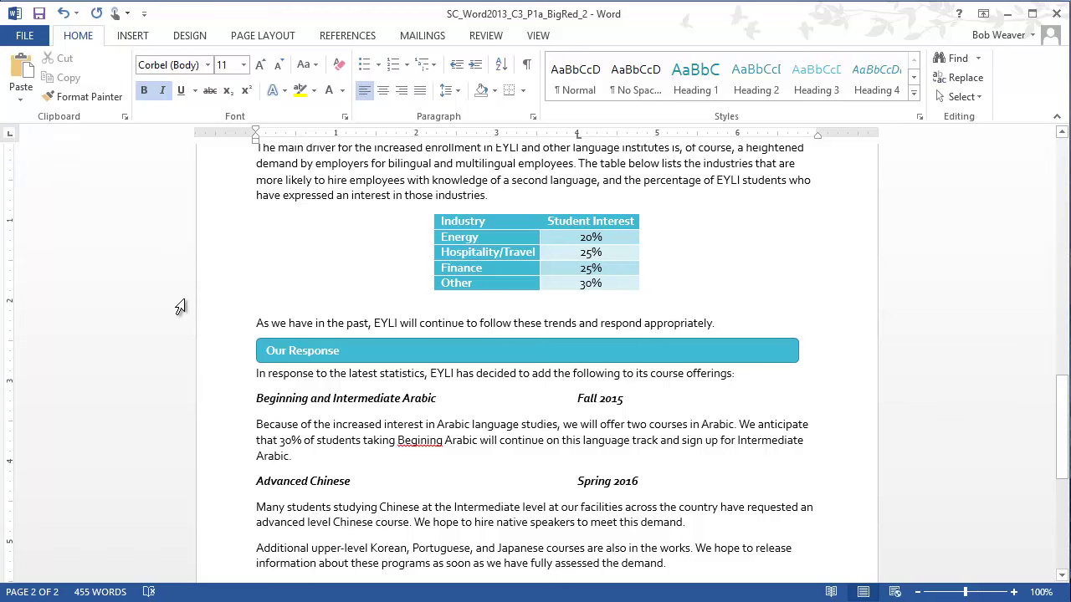
Read the fifteenth project step in the instructions document and examine the clip art in Figure 1
{"action": "key", "text": "alt+Tab"}
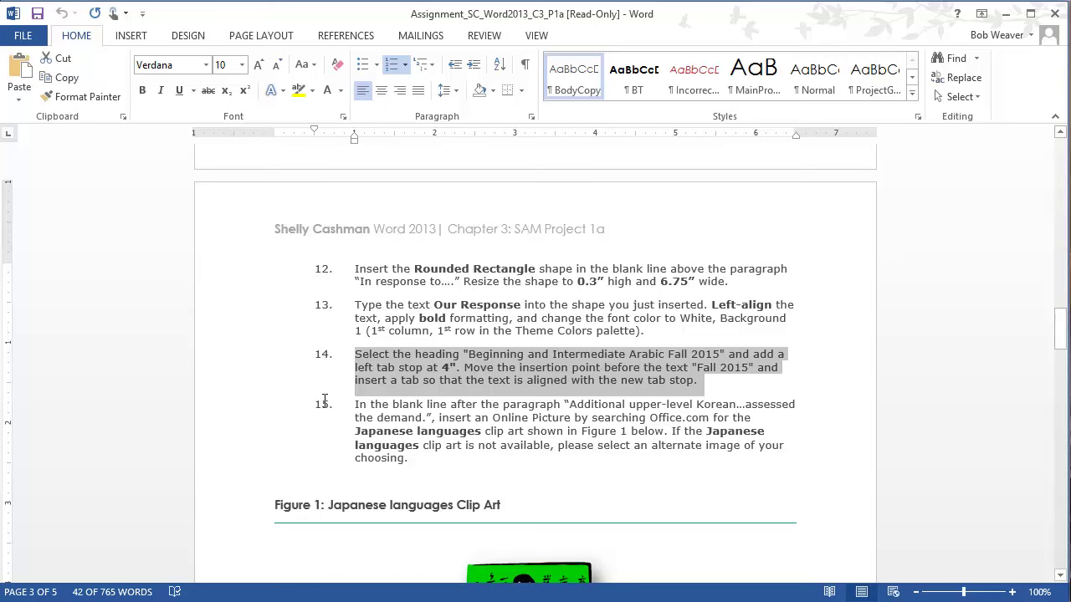
{"action": "left_click_drag", "start_coordinate": [411, 458], "coordinate": [241, 410]}
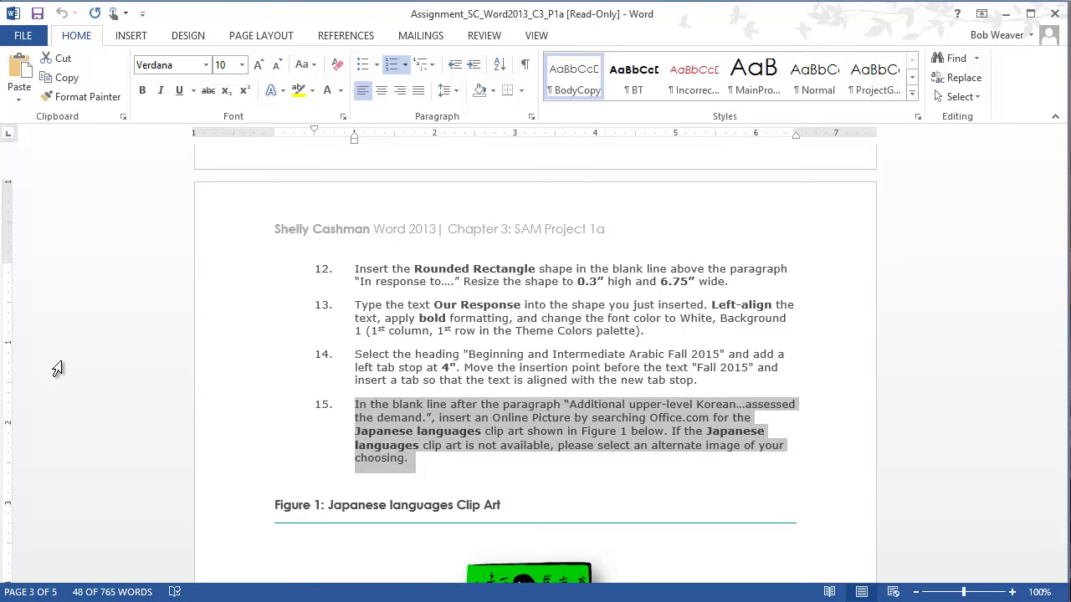
{"action": "scroll", "coordinate": [598, 426], "scroll_direction": "down", "scroll_amount": 2}
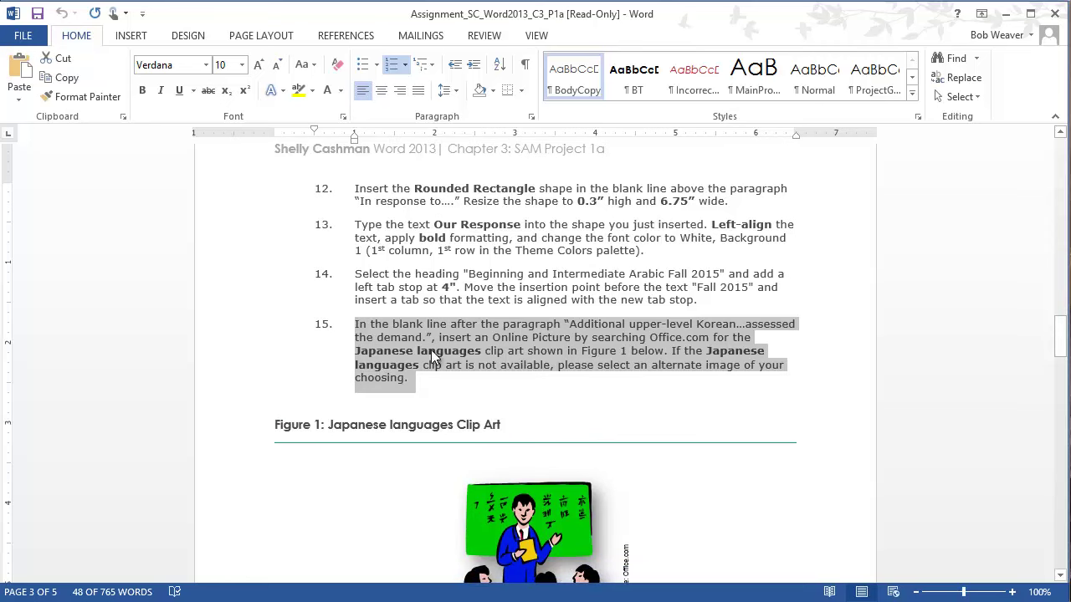
{"action": "scroll", "coordinate": [569, 443], "scroll_direction": "down", "scroll_amount": 2}
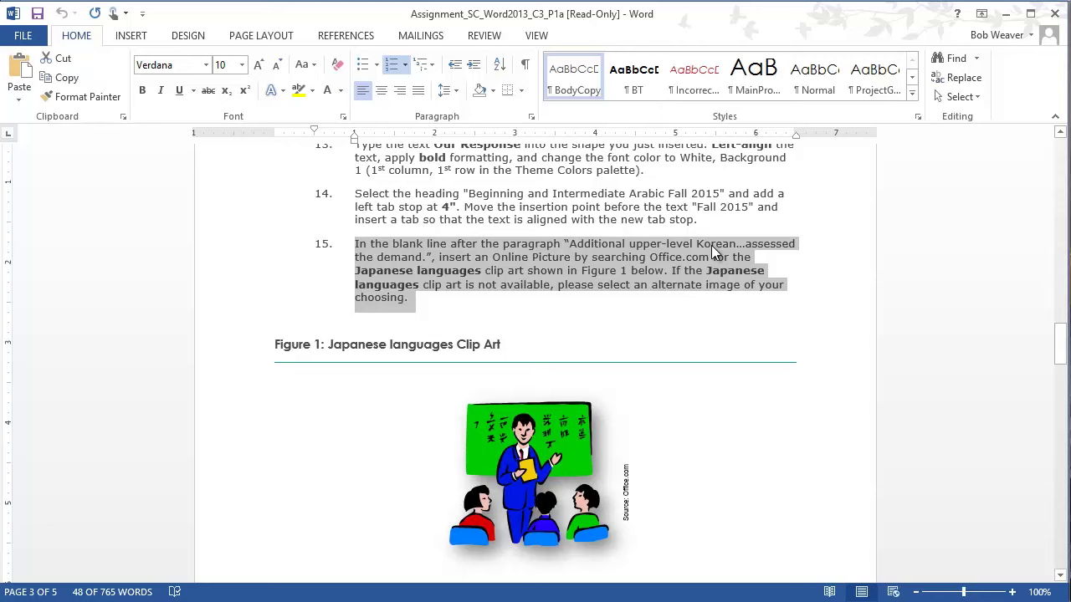
For the blank line after the "Additional upper-level Korean" paragraph, search Office.com Clip Art for an online picture of "Japanese languages"
{"action": "key", "text": "alt+Tab"}
{"action": "scroll", "coordinate": [368, 414], "scroll_direction": "down", "scroll_amount": 3}
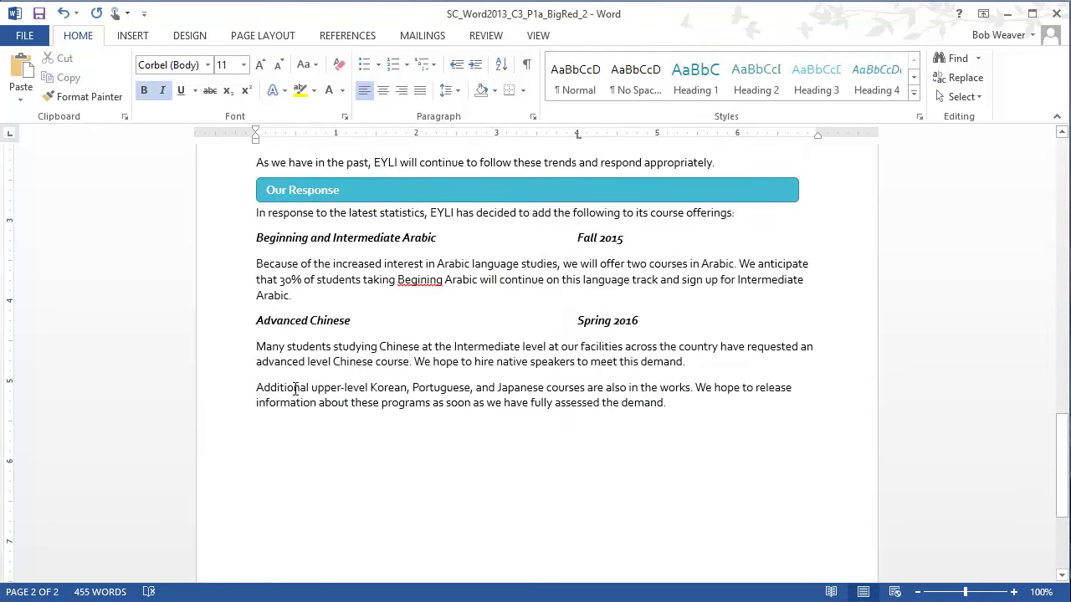
{"action": "left_click_drag", "start_coordinate": [295, 389], "coordinate": [368, 389]}
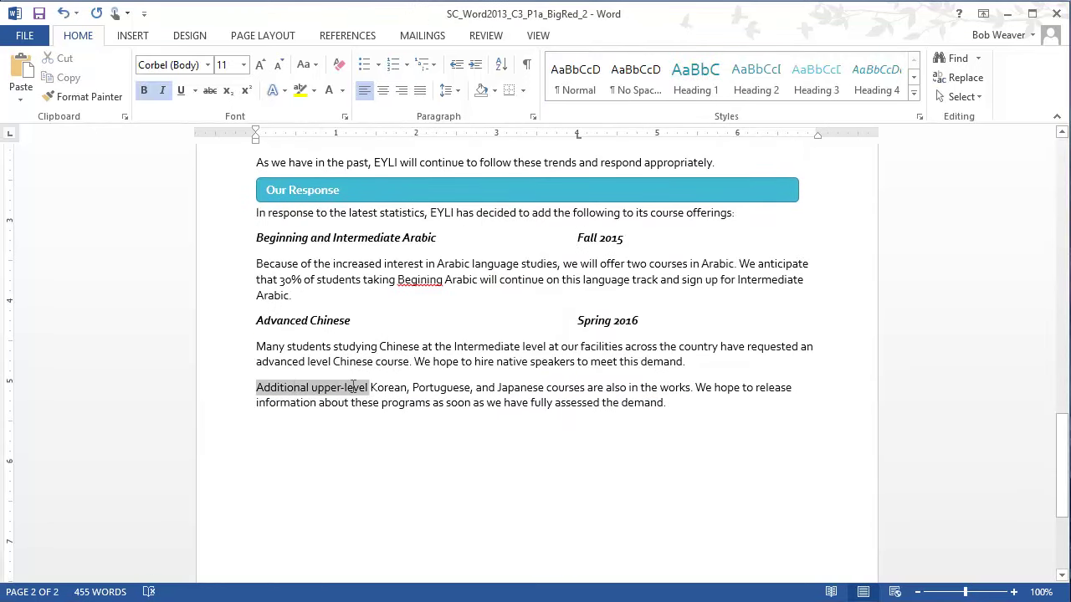
{"action": "left_click", "coordinate": [402, 432]}
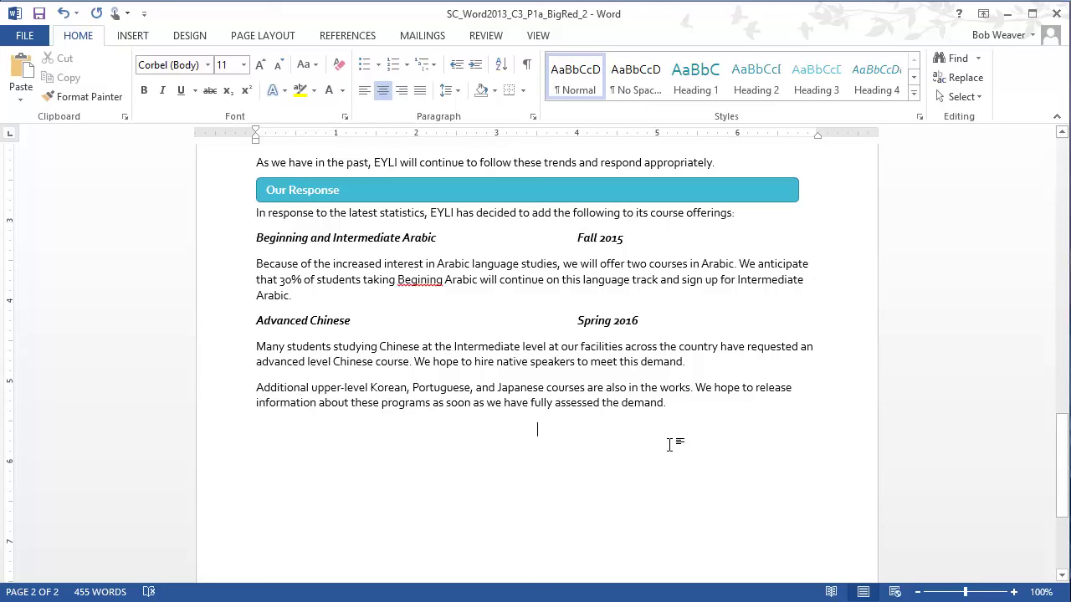
{"action": "left_click", "coordinate": [132, 35]}
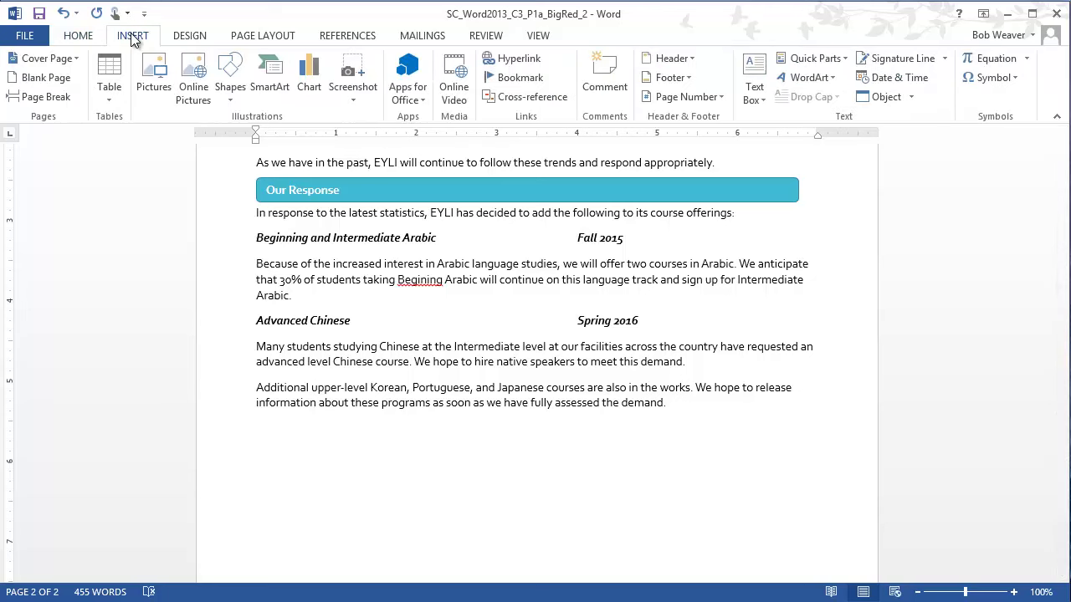
{"action": "left_click", "coordinate": [194, 94]}
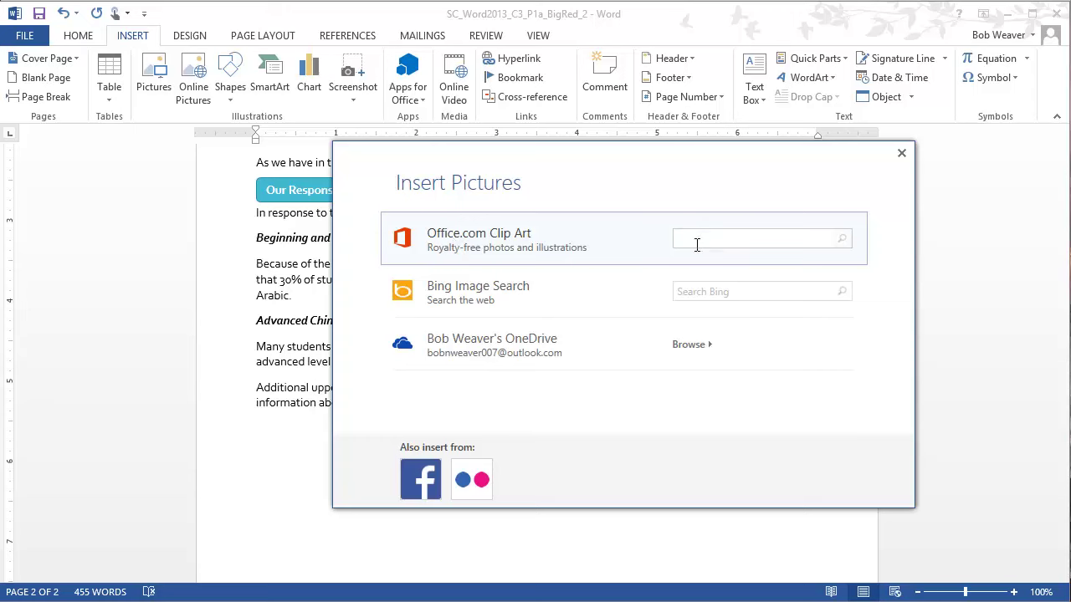
{"action": "type", "text": "Japanese Languages"}
{"action": "key", "text": "Return"}
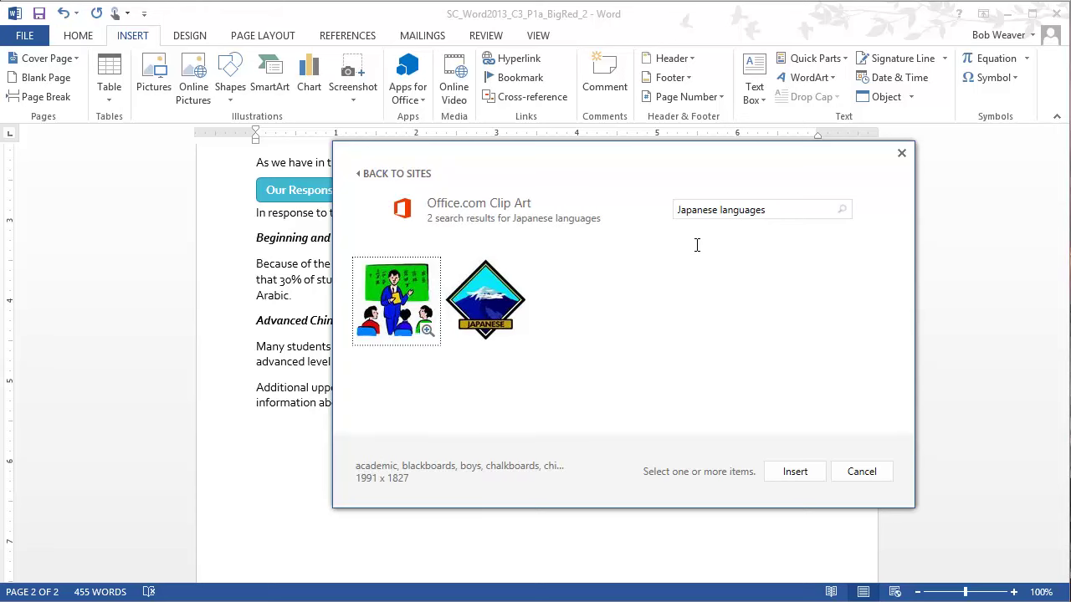